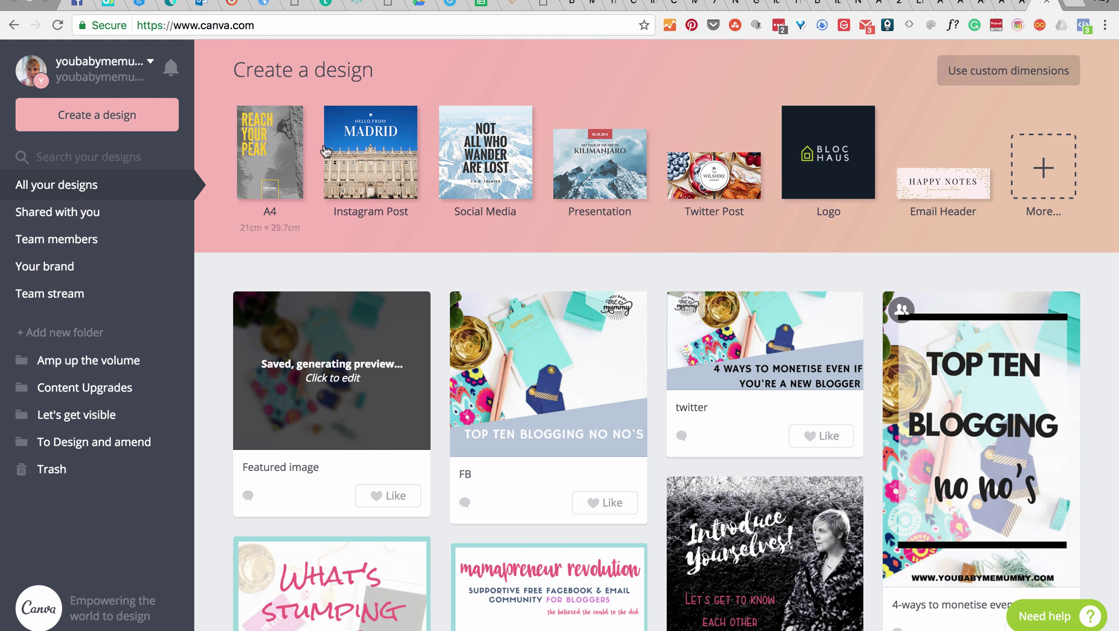
Create a new blank Facebook Post design from the full list of design types
{"action": "left_click", "coordinate": [1043, 168]}
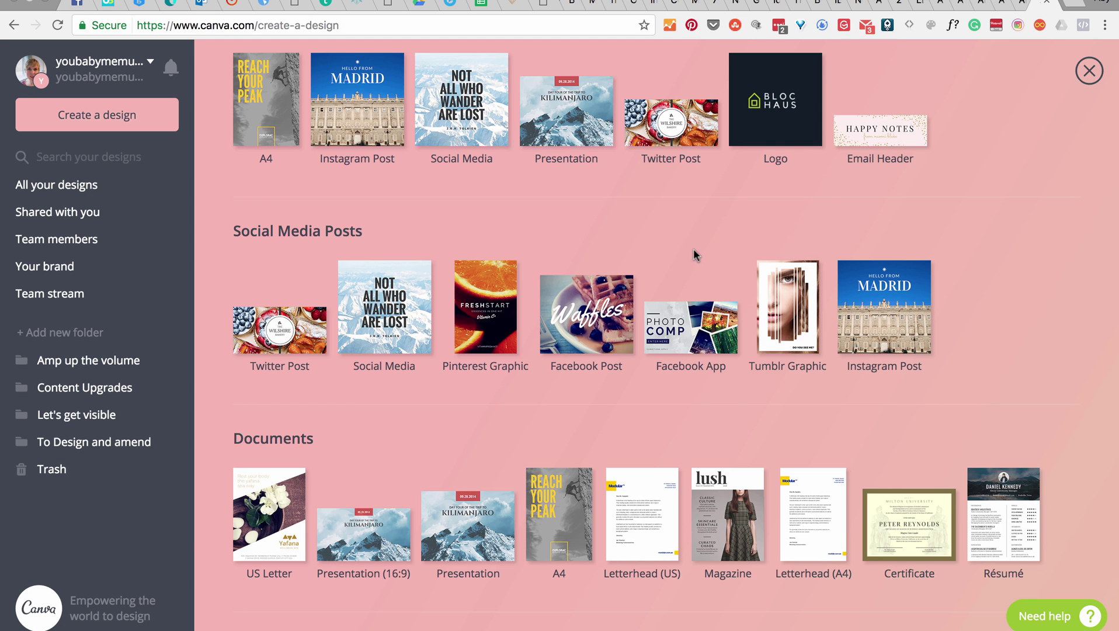
{"action": "left_click", "coordinate": [590, 311]}
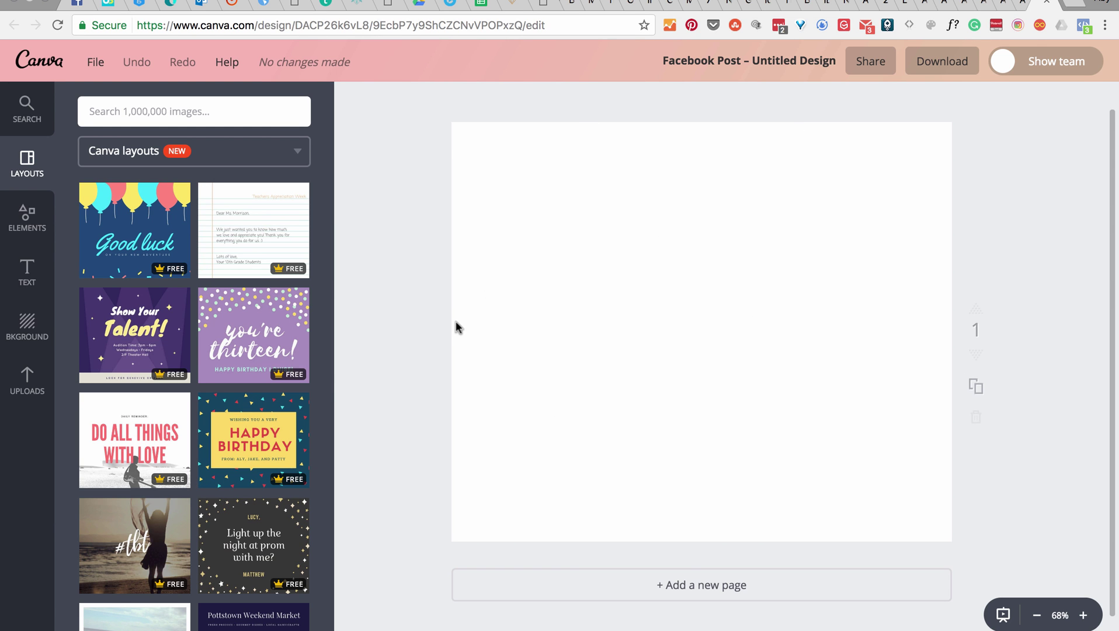
{"action": "scroll", "coordinate": [457, 319], "scroll_direction": "up", "scroll_amount": 1}
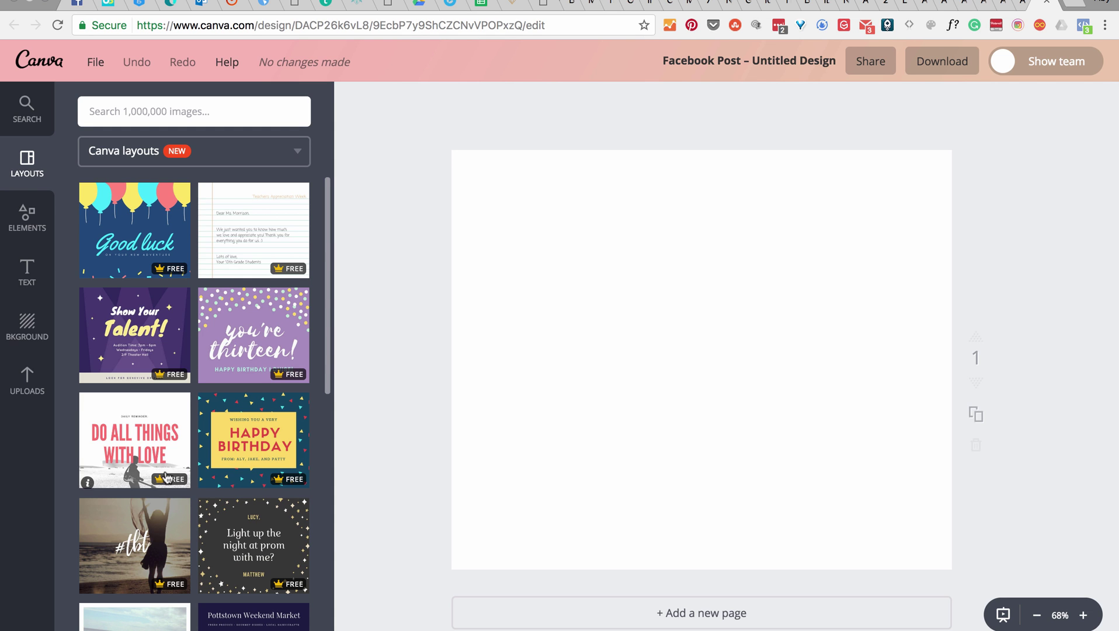
Browse down through the Canva layouts for the Facebook post, comparing the free and paid templates
{"action": "scroll", "coordinate": [229, 348], "scroll_direction": "down", "scroll_amount": 3}
{"action": "scroll", "coordinate": [229, 347], "scroll_direction": "down", "scroll_amount": 15}
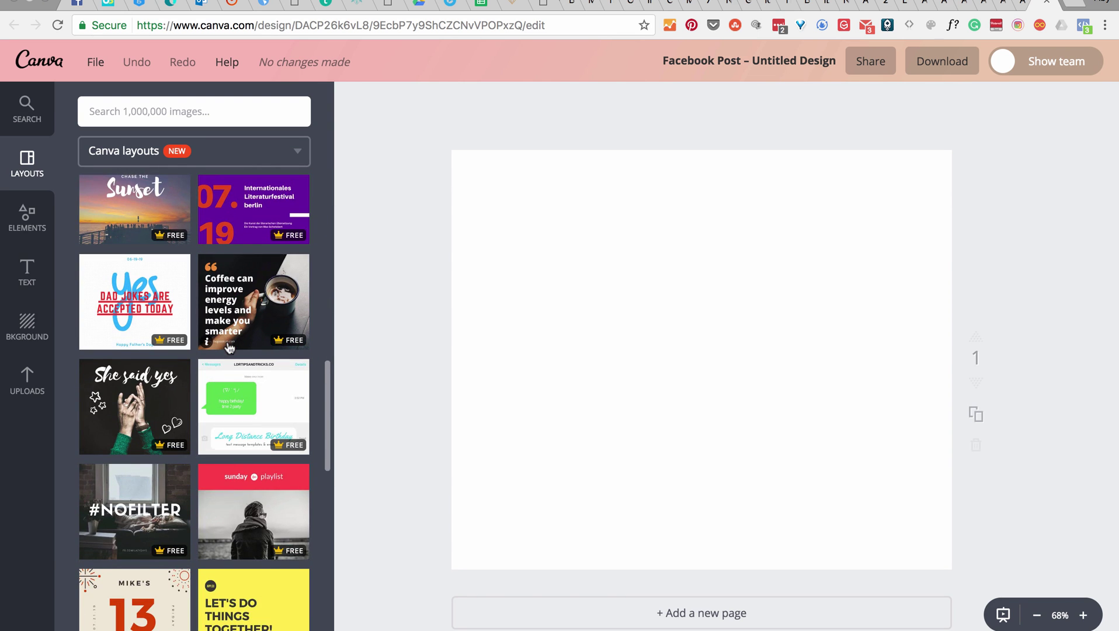
{"action": "scroll", "coordinate": [229, 348], "scroll_direction": "down", "scroll_amount": 1}
{"action": "scroll", "coordinate": [229, 348], "scroll_direction": "down", "scroll_amount": 1}
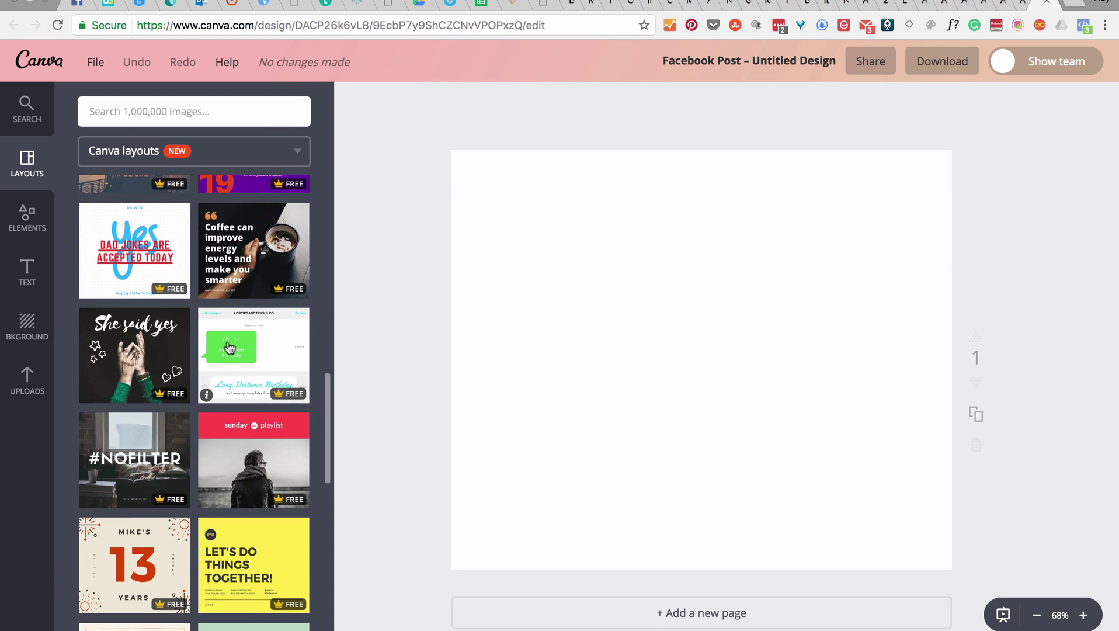
{"action": "scroll", "coordinate": [229, 350], "scroll_direction": "down", "scroll_amount": 6}
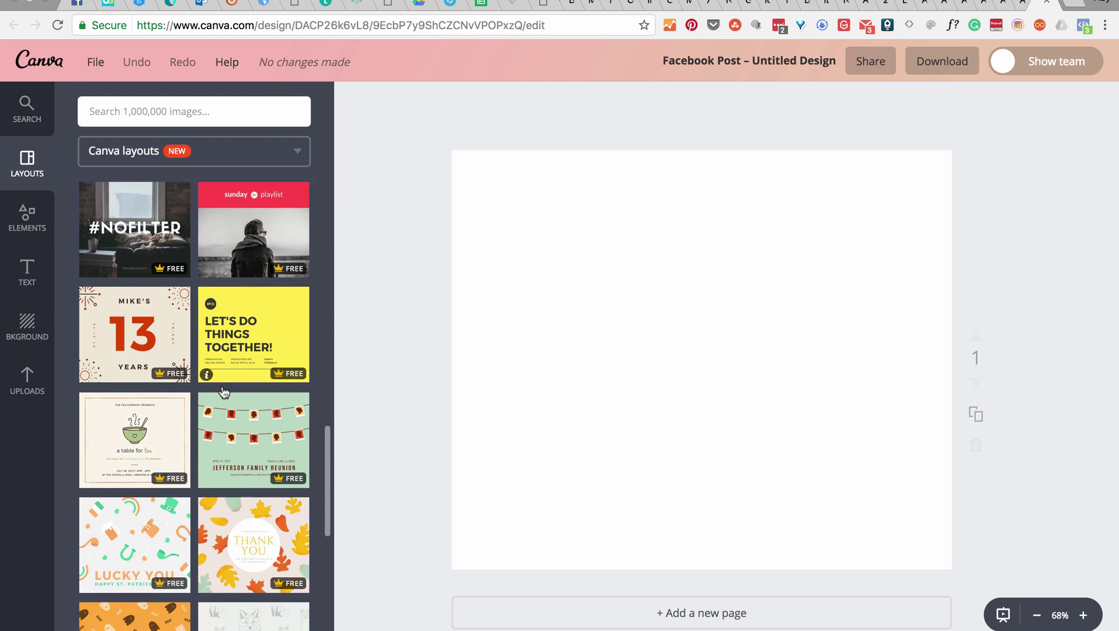
{"action": "scroll", "coordinate": [230, 420], "scroll_direction": "down", "scroll_amount": 5}
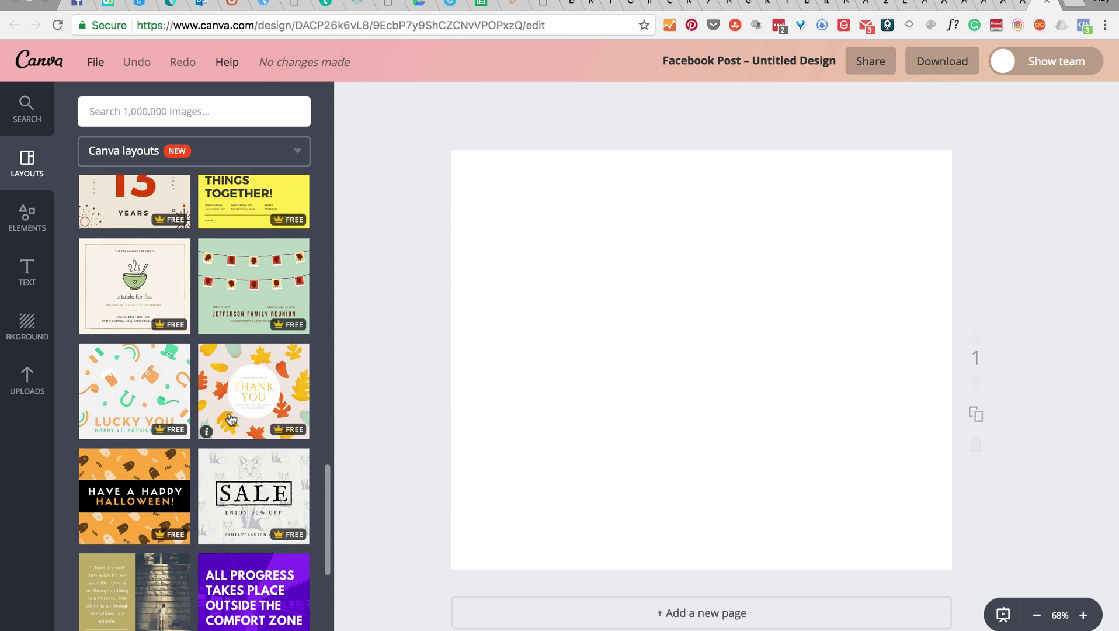
{"action": "scroll", "coordinate": [230, 419], "scroll_direction": "down", "scroll_amount": 5}
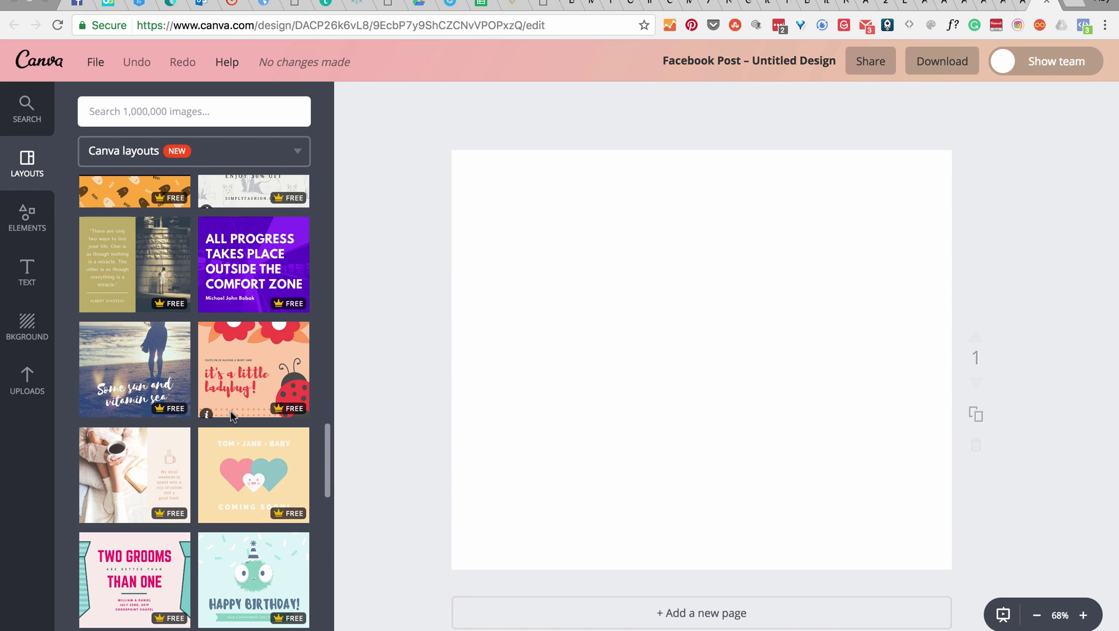
{"action": "scroll", "coordinate": [231, 414], "scroll_direction": "down", "scroll_amount": 7}
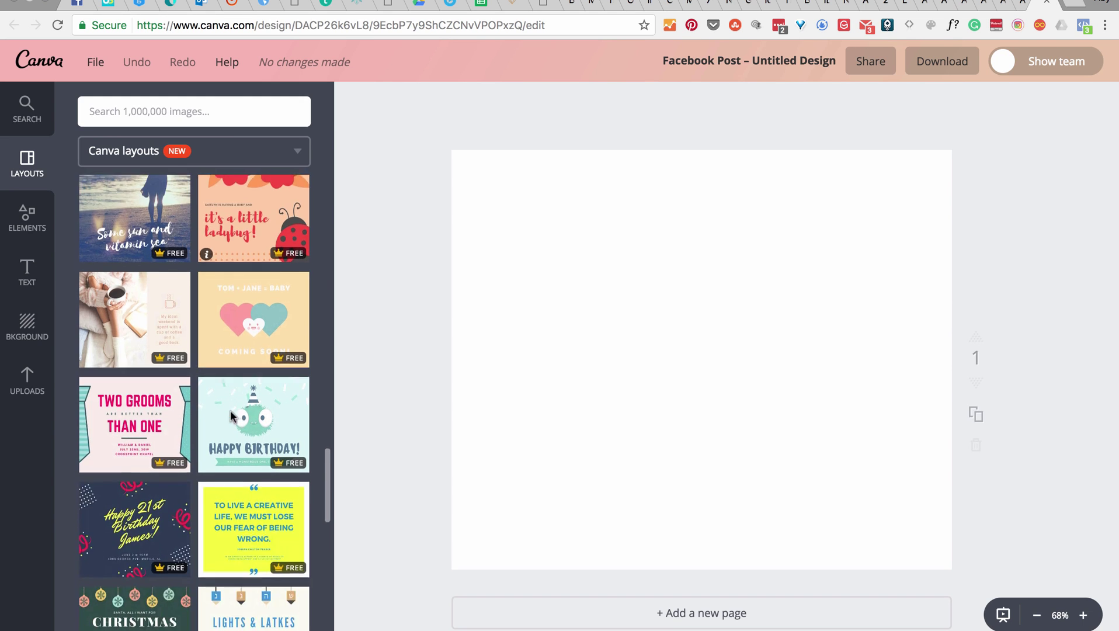
{"action": "scroll", "coordinate": [231, 415], "scroll_direction": "down", "scroll_amount": 6}
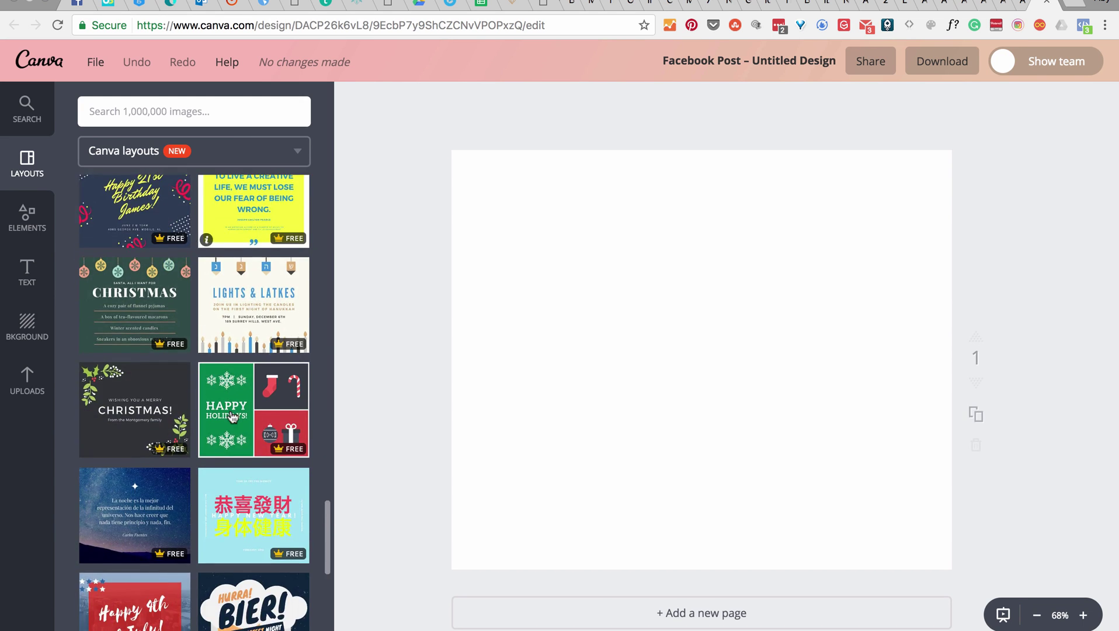
{"action": "scroll", "coordinate": [257, 409], "scroll_direction": "down", "scroll_amount": 8}
{"action": "scroll", "coordinate": [261, 399], "scroll_direction": "down", "scroll_amount": 1}
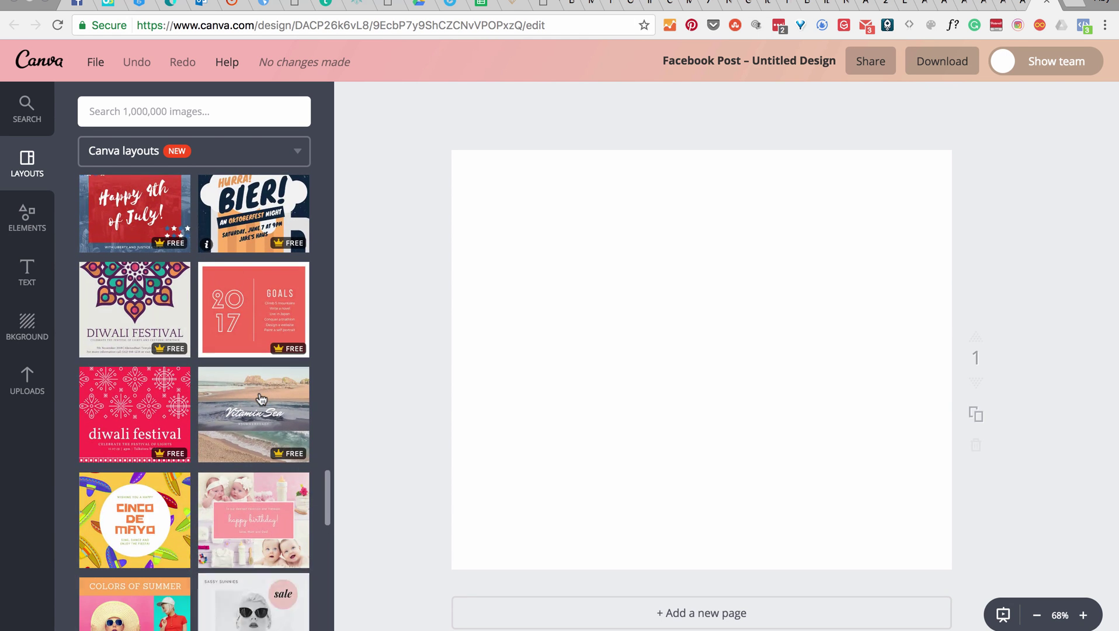
{"action": "scroll", "coordinate": [262, 390], "scroll_direction": "down", "scroll_amount": 4}
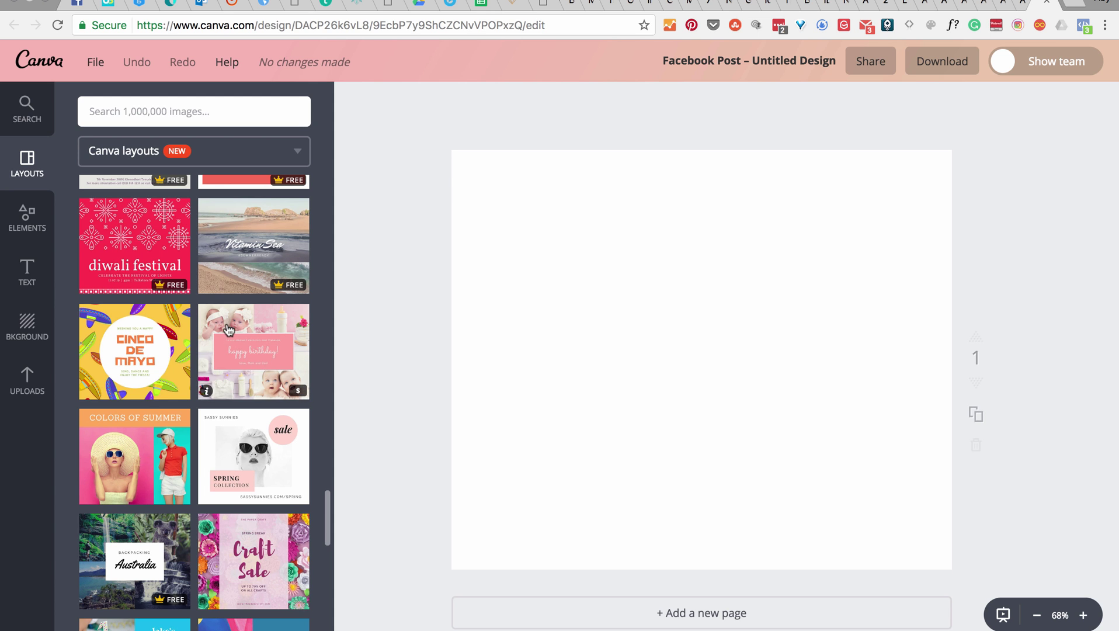
{"action": "scroll", "coordinate": [143, 409], "scroll_direction": "down", "scroll_amount": 5}
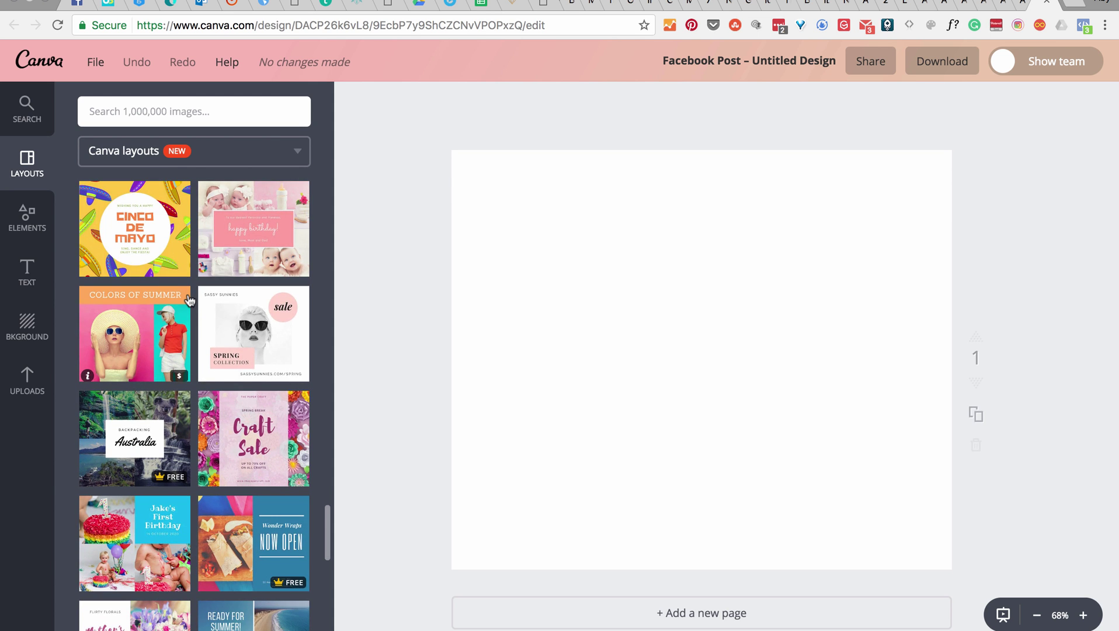
{"action": "scroll", "coordinate": [192, 327], "scroll_direction": "down", "scroll_amount": 1}
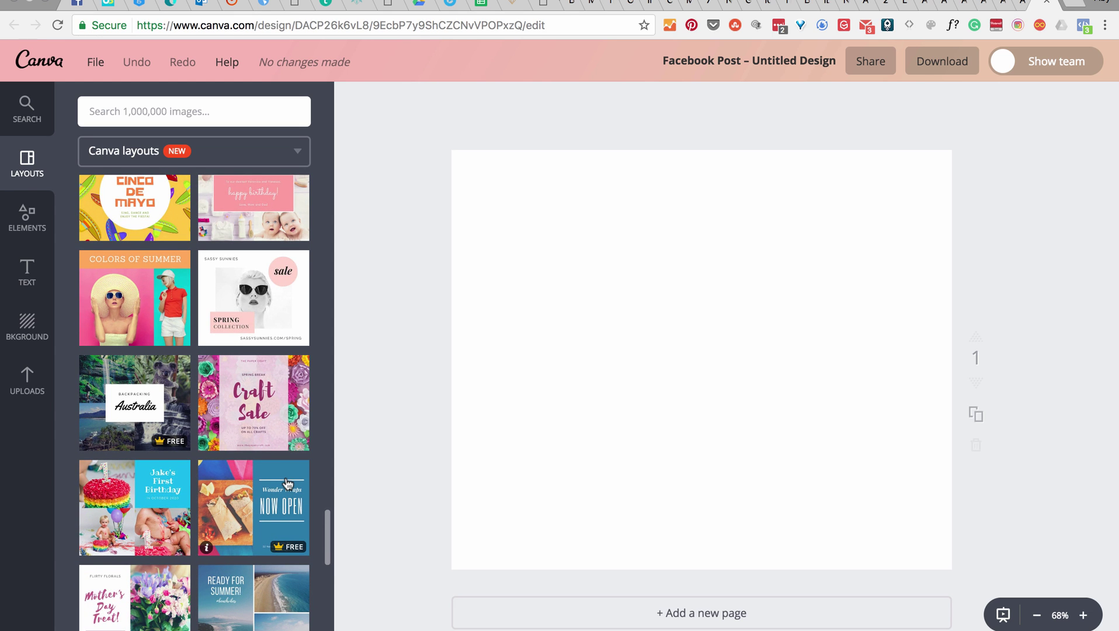
{"action": "scroll", "coordinate": [204, 495], "scroll_direction": "down", "scroll_amount": 3}
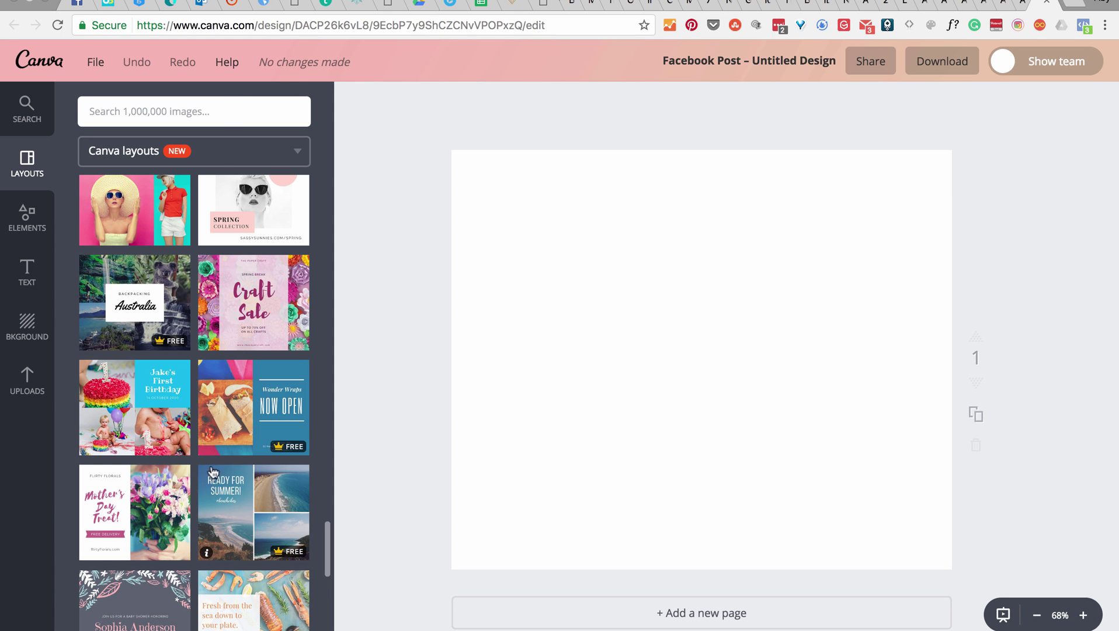
{"action": "scroll", "coordinate": [285, 362], "scroll_direction": "down", "scroll_amount": 3}
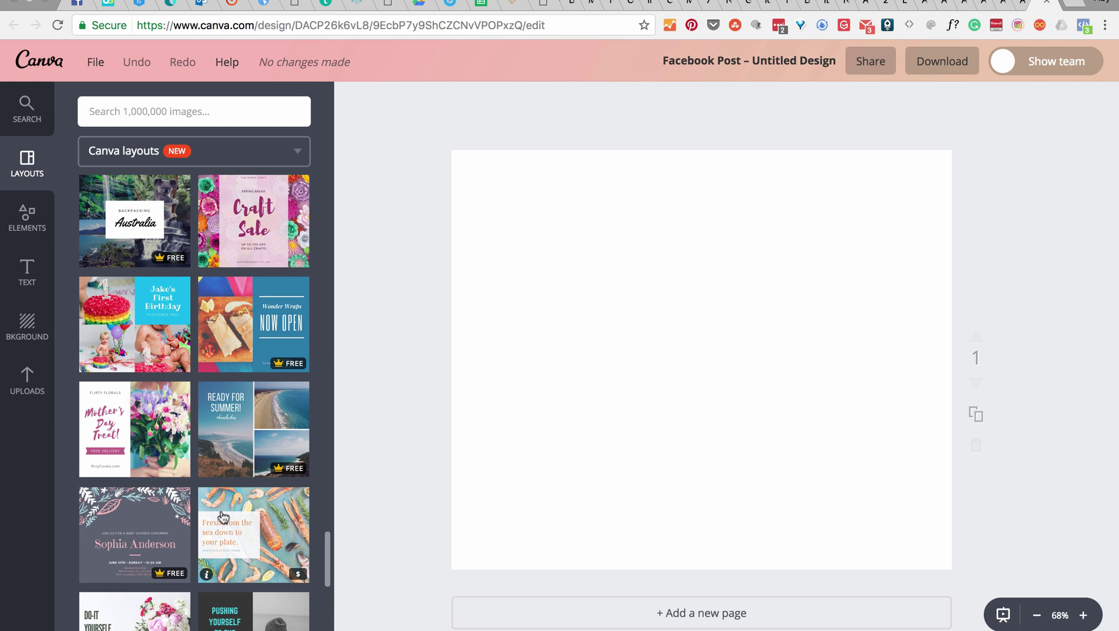
{"action": "scroll", "coordinate": [222, 517], "scroll_direction": "down", "scroll_amount": 1}
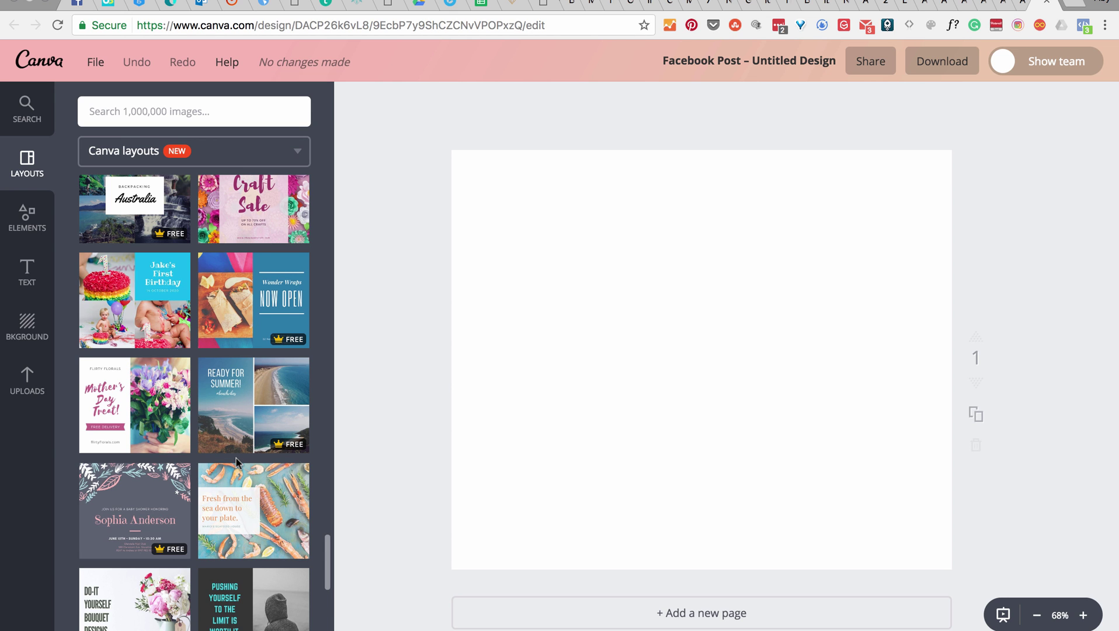
{"action": "scroll", "coordinate": [242, 306], "scroll_direction": "down", "scroll_amount": 5}
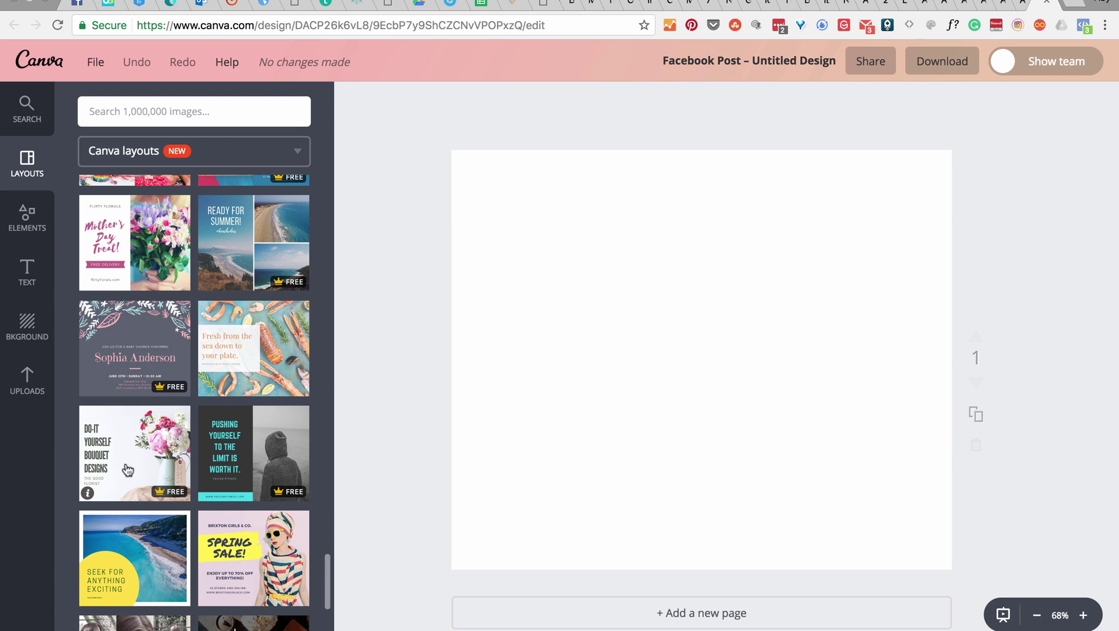
{"action": "scroll", "coordinate": [146, 460], "scroll_direction": "down", "scroll_amount": 2}
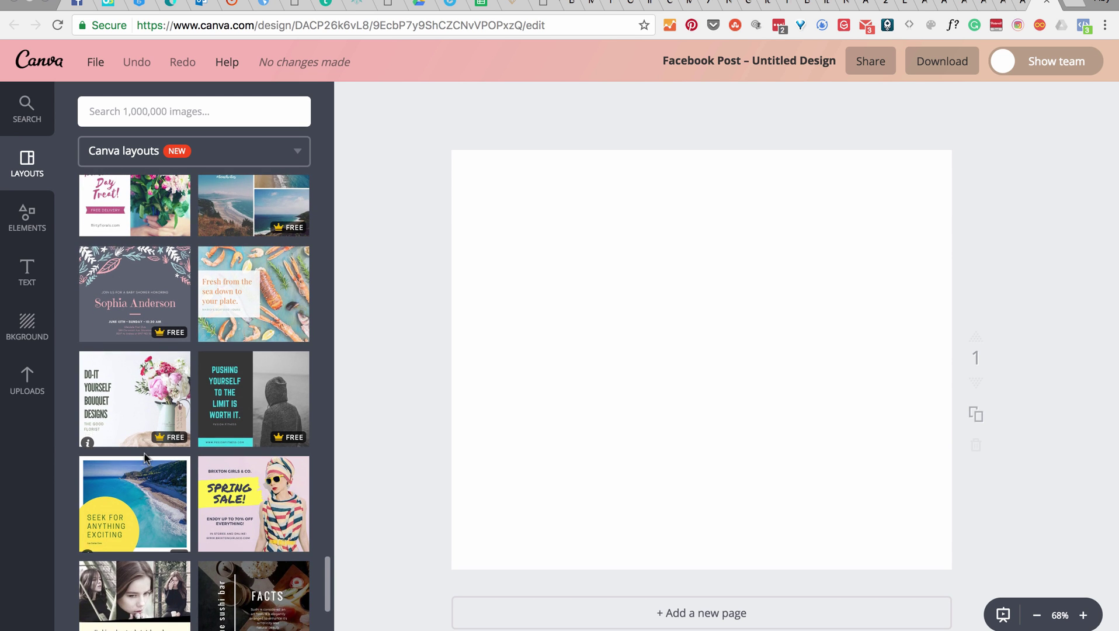
{"action": "scroll", "coordinate": [252, 422], "scroll_direction": "down", "scroll_amount": 3}
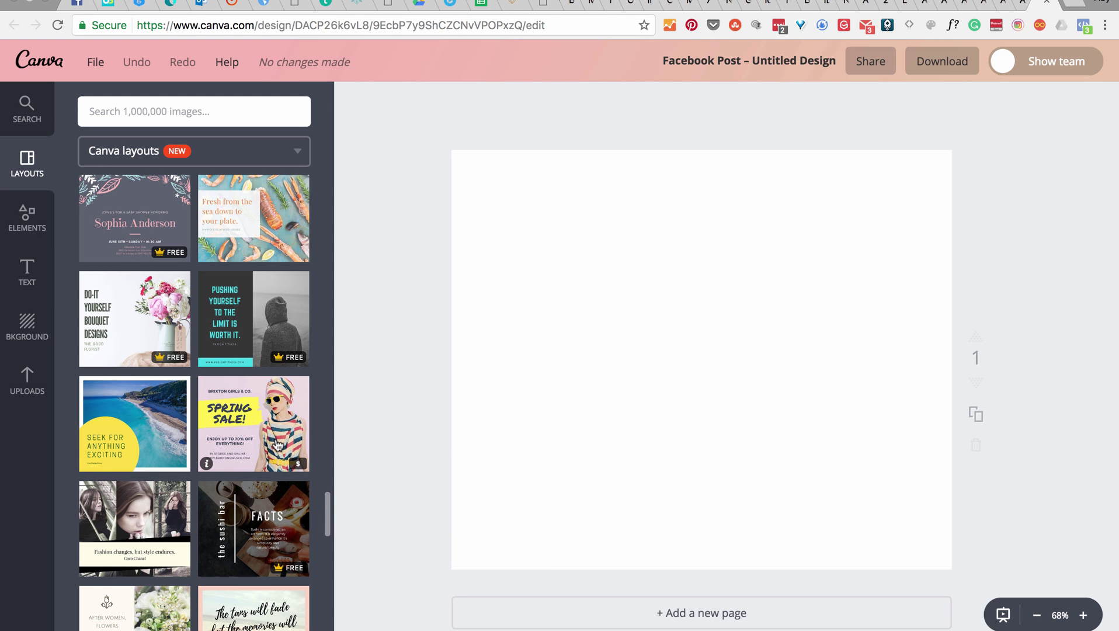
{"action": "scroll", "coordinate": [247, 435], "scroll_direction": "down", "scroll_amount": 2}
{"action": "scroll", "coordinate": [247, 435], "scroll_direction": "down", "scroll_amount": 3}
{"action": "scroll", "coordinate": [247, 432], "scroll_direction": "up", "scroll_amount": 2}
{"action": "scroll", "coordinate": [247, 430], "scroll_direction": "up", "scroll_amount": 2}
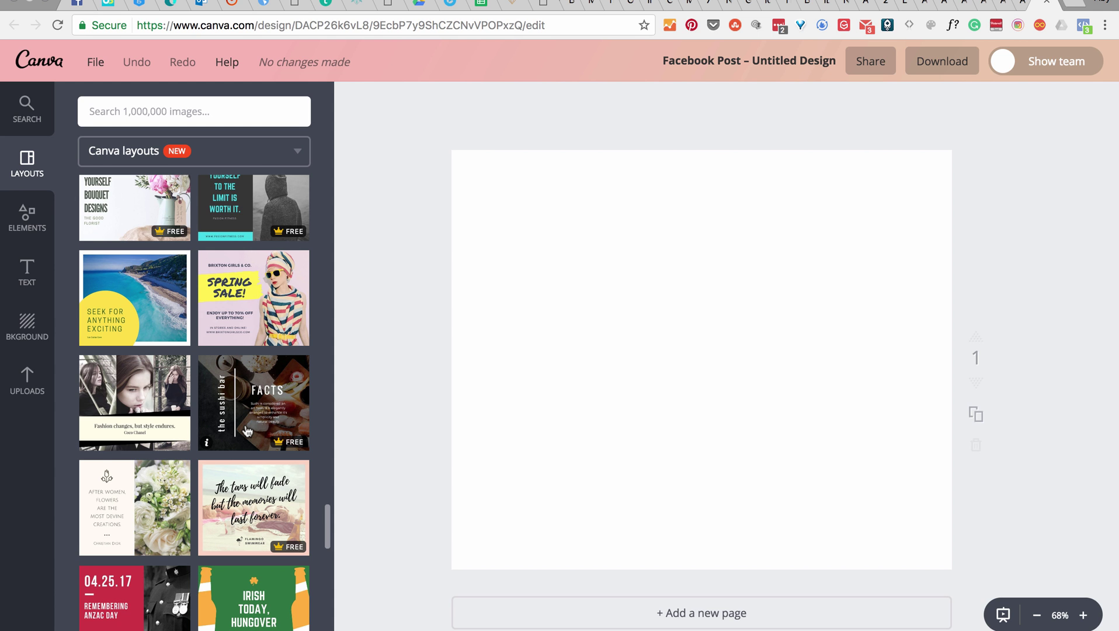
{"action": "scroll", "coordinate": [247, 431], "scroll_direction": "down", "scroll_amount": 3}
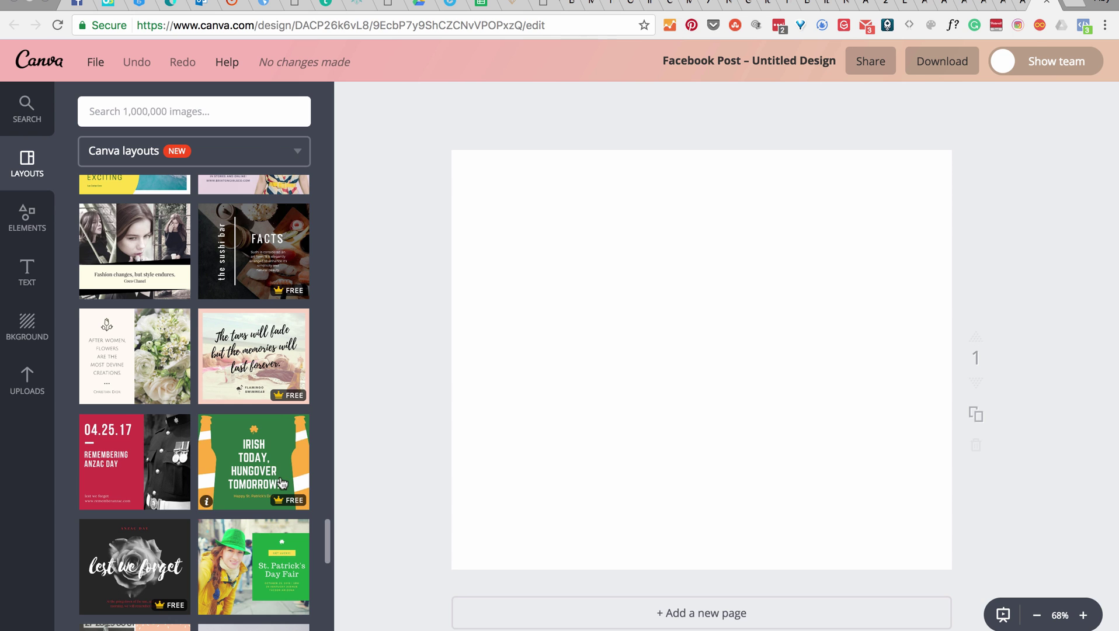
{"action": "scroll", "coordinate": [290, 442], "scroll_direction": "down", "scroll_amount": 2}
{"action": "scroll", "coordinate": [290, 443], "scroll_direction": "down", "scroll_amount": 5}
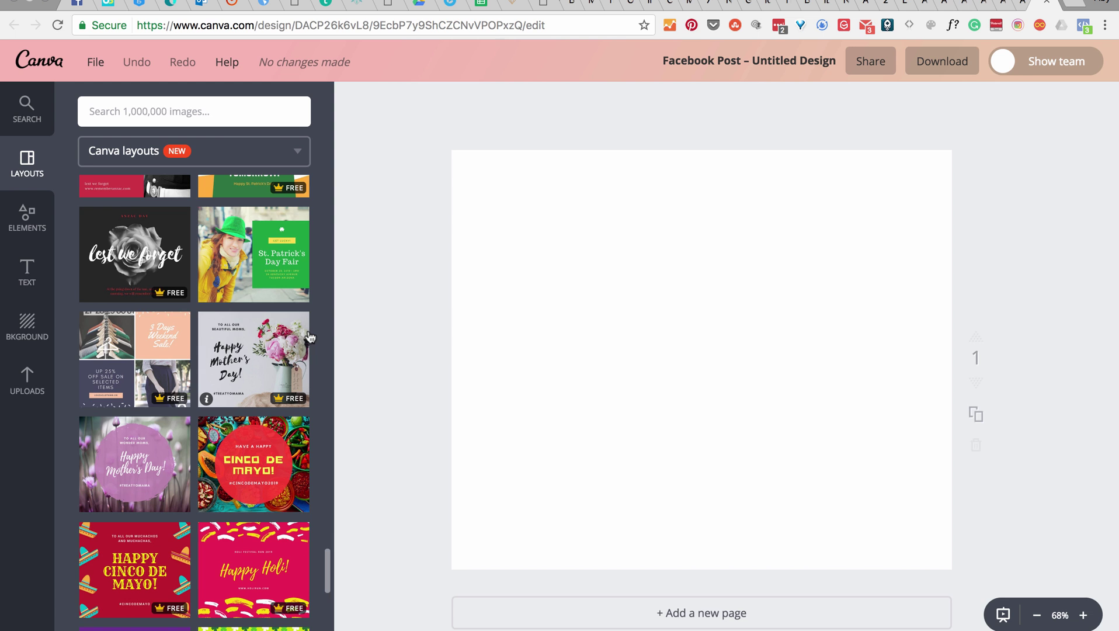
{"action": "scroll", "coordinate": [310, 338], "scroll_direction": "down", "scroll_amount": 10}
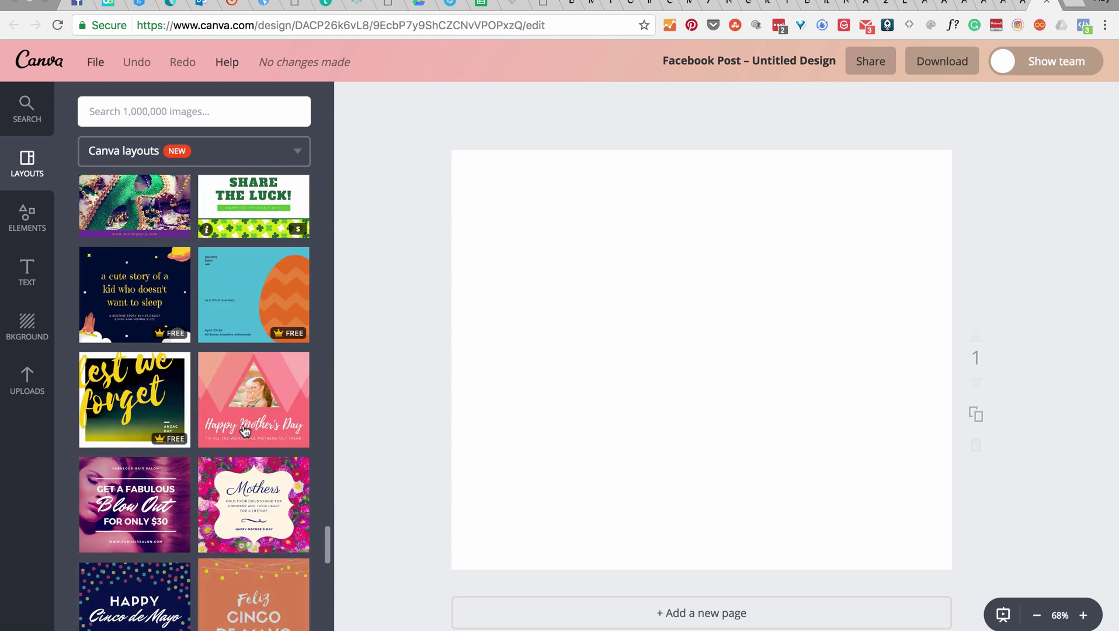
{"action": "scroll", "coordinate": [244, 431], "scroll_direction": "up", "scroll_amount": 1}
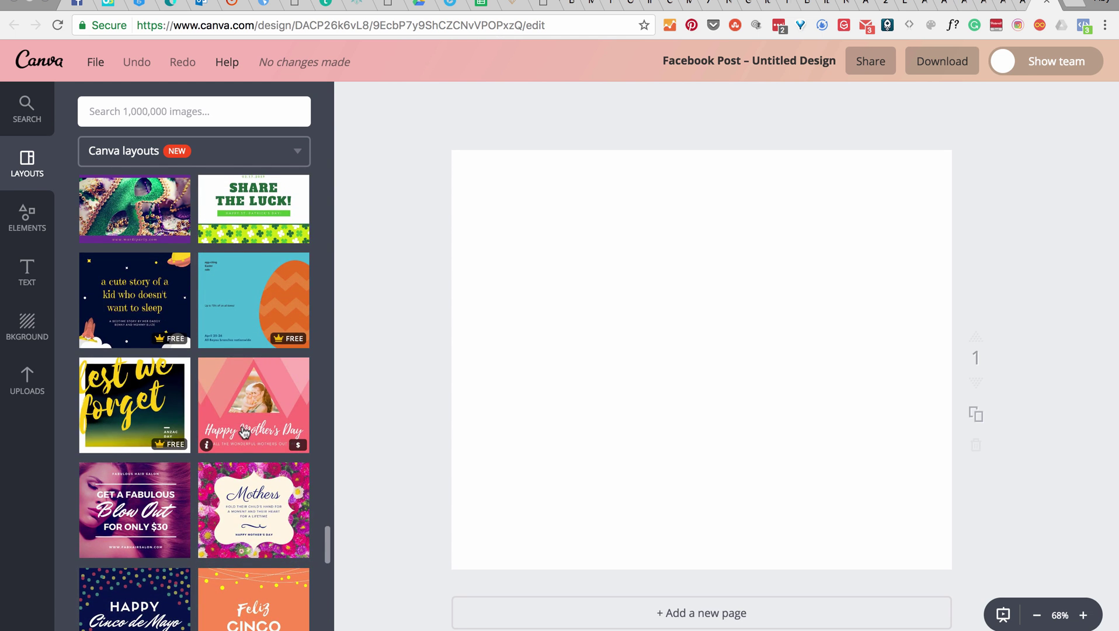
{"action": "scroll", "coordinate": [245, 431], "scroll_direction": "down", "scroll_amount": 8}
{"action": "scroll", "coordinate": [245, 432], "scroll_direction": "down", "scroll_amount": 4}
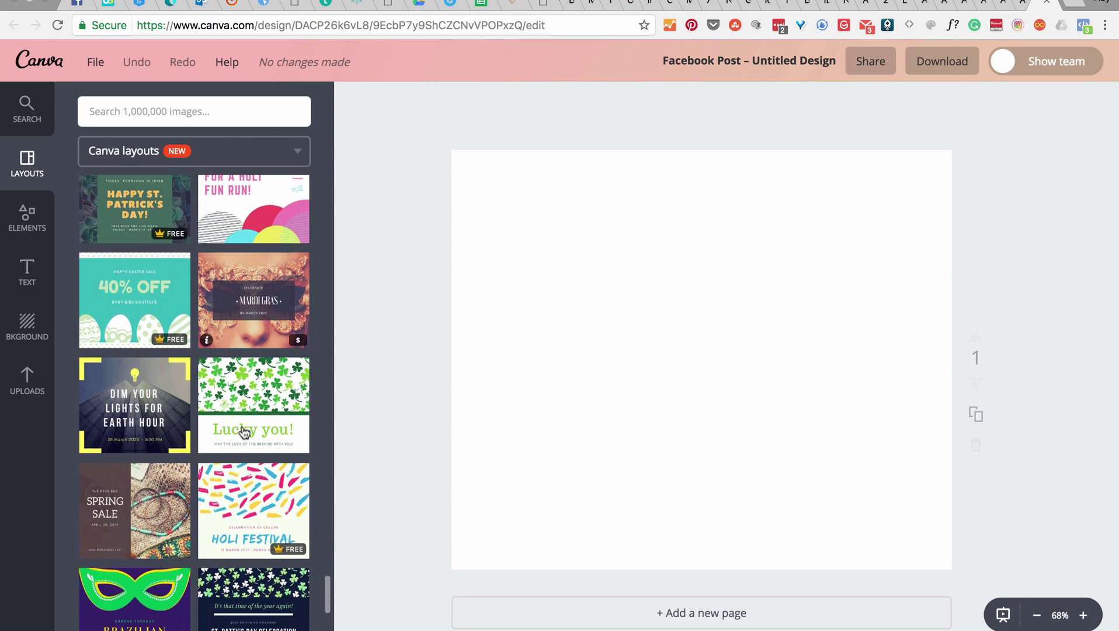
{"action": "scroll", "coordinate": [220, 484], "scroll_direction": "down", "scroll_amount": 6}
{"action": "scroll", "coordinate": [221, 483], "scroll_direction": "down", "scroll_amount": 6}
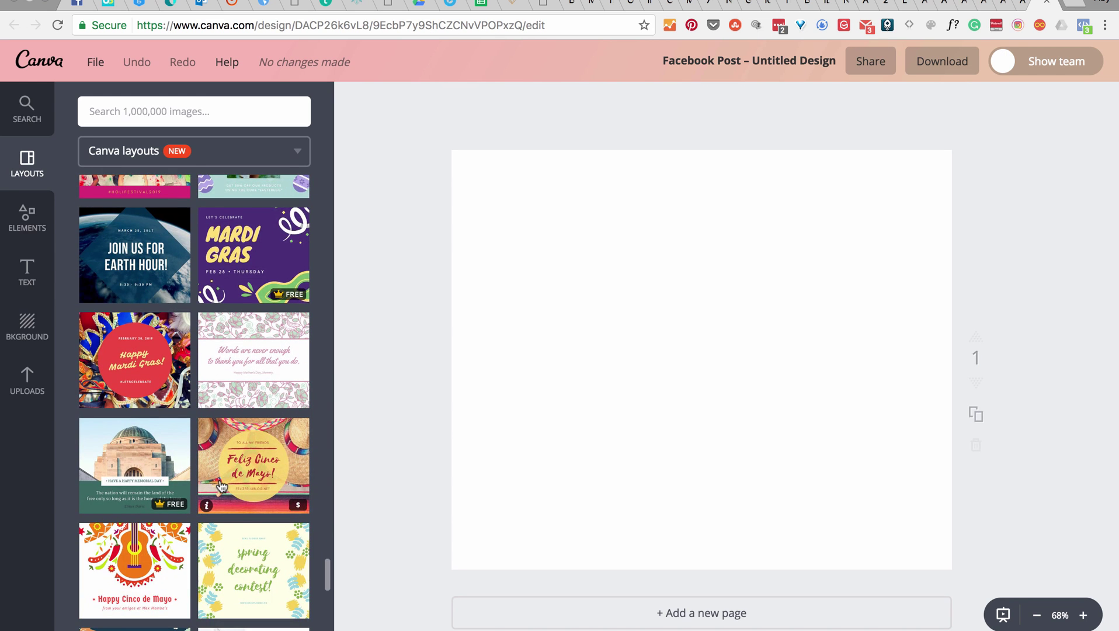
{"action": "scroll", "coordinate": [208, 438], "scroll_direction": "down", "scroll_amount": 5}
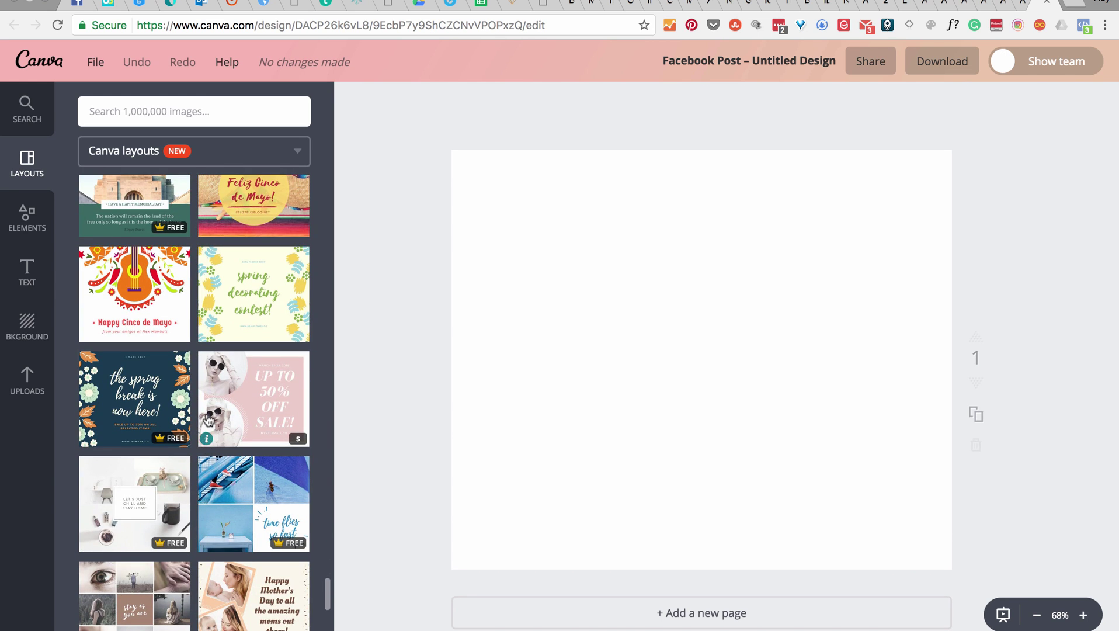
Go back up through the Canva layouts to re-examine the earlier sale, festival and holiday templates
{"action": "scroll", "coordinate": [233, 308], "scroll_direction": "up", "scroll_amount": 10}
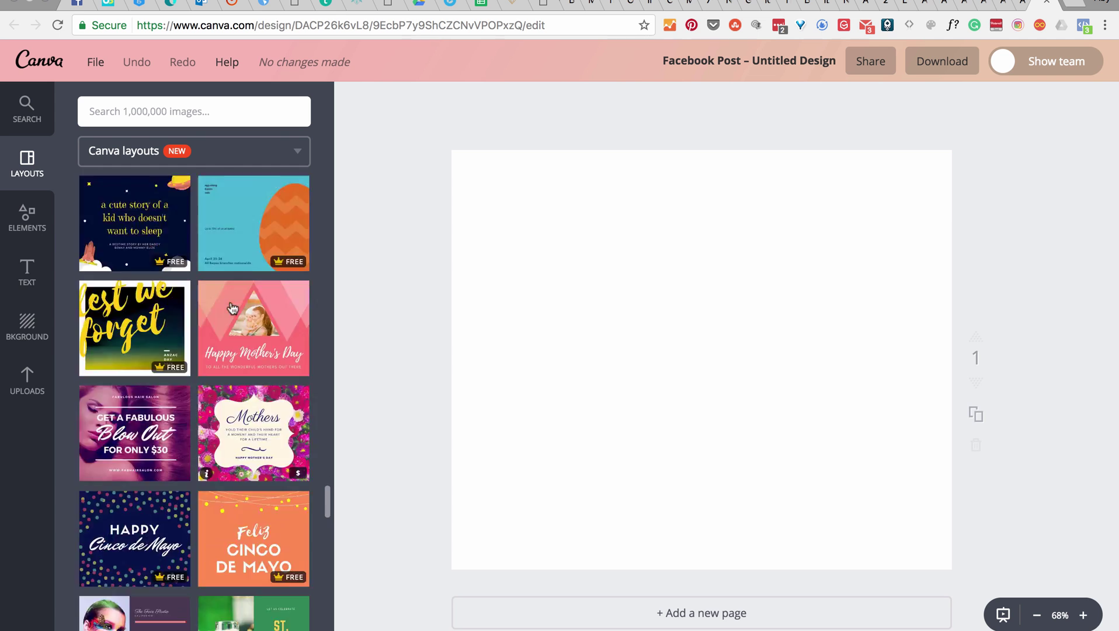
{"action": "scroll", "coordinate": [233, 308], "scroll_direction": "up", "scroll_amount": 6}
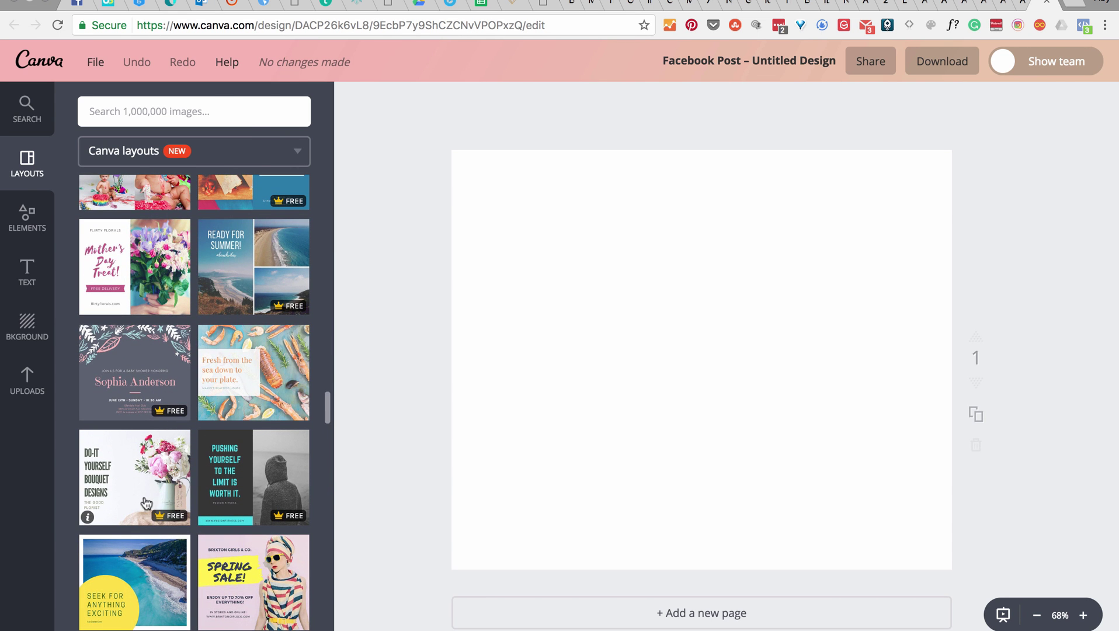
{"action": "scroll", "coordinate": [235, 370], "scroll_direction": "up", "scroll_amount": 4}
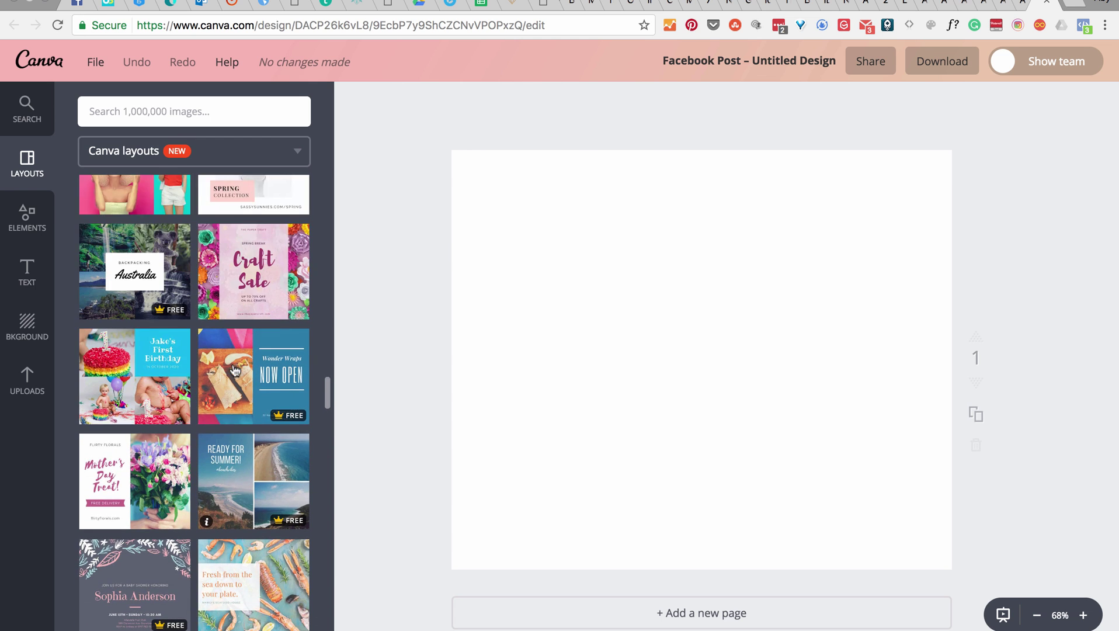
{"action": "scroll", "coordinate": [235, 370], "scroll_direction": "up", "scroll_amount": 2}
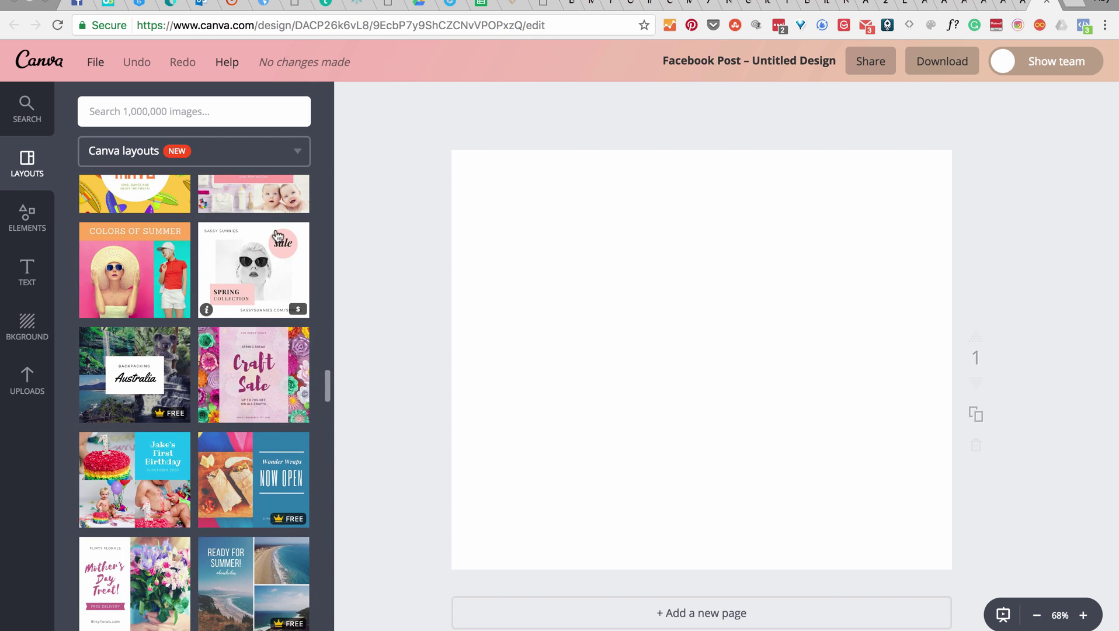
{"action": "scroll", "coordinate": [272, 365], "scroll_direction": "up", "scroll_amount": 5}
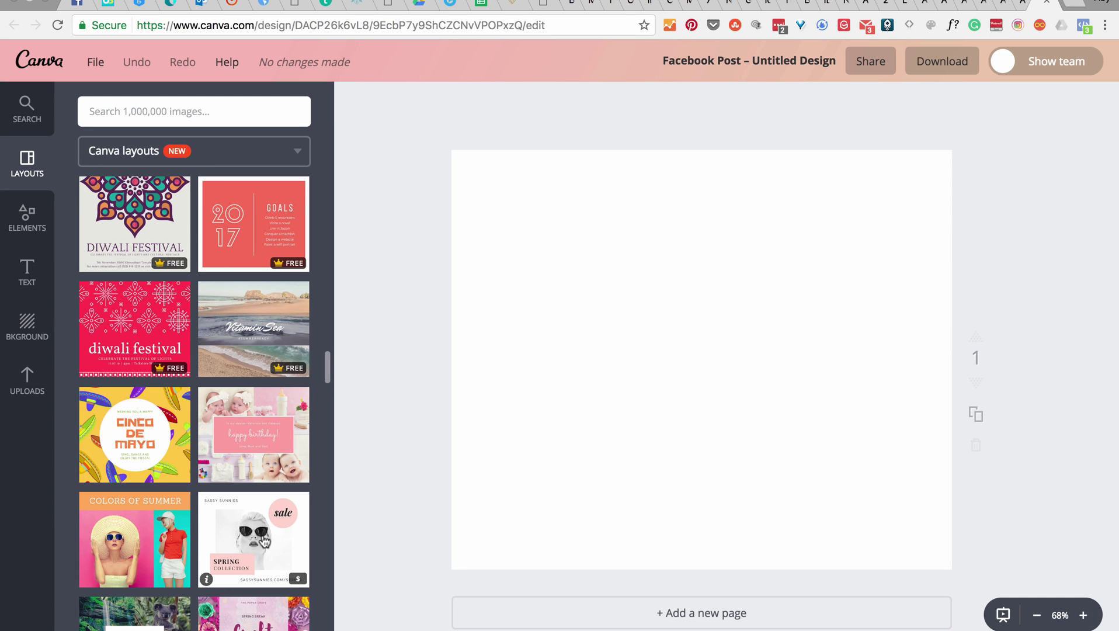
{"action": "scroll", "coordinate": [257, 543], "scroll_direction": "up", "scroll_amount": 2}
{"action": "scroll", "coordinate": [265, 539], "scroll_direction": "up", "scroll_amount": 4}
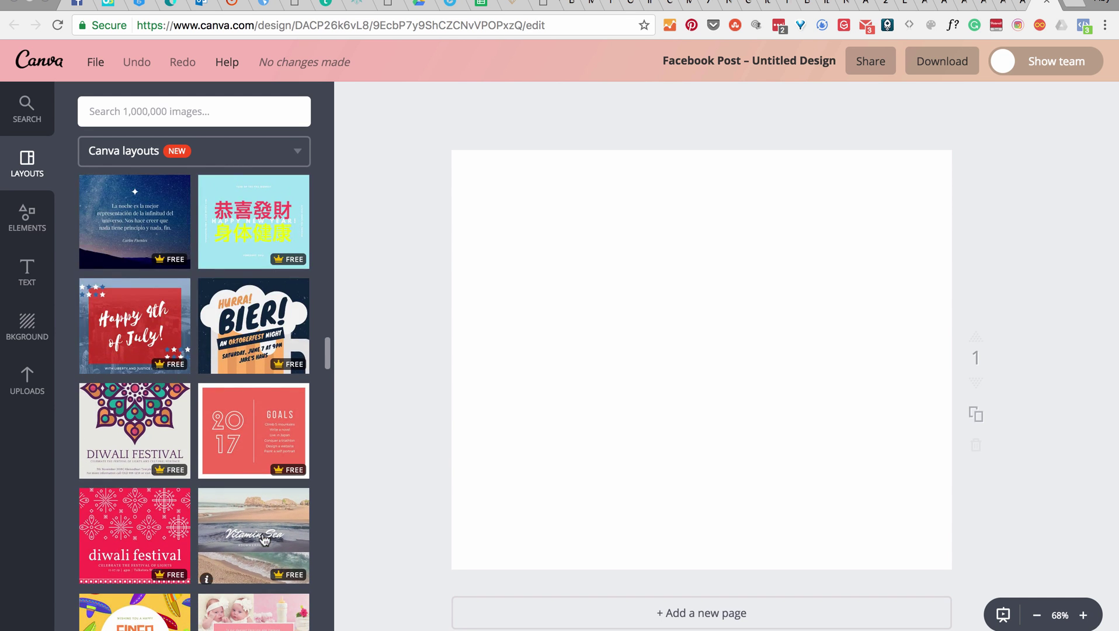
{"action": "scroll", "coordinate": [245, 327], "scroll_direction": "up", "scroll_amount": 1}
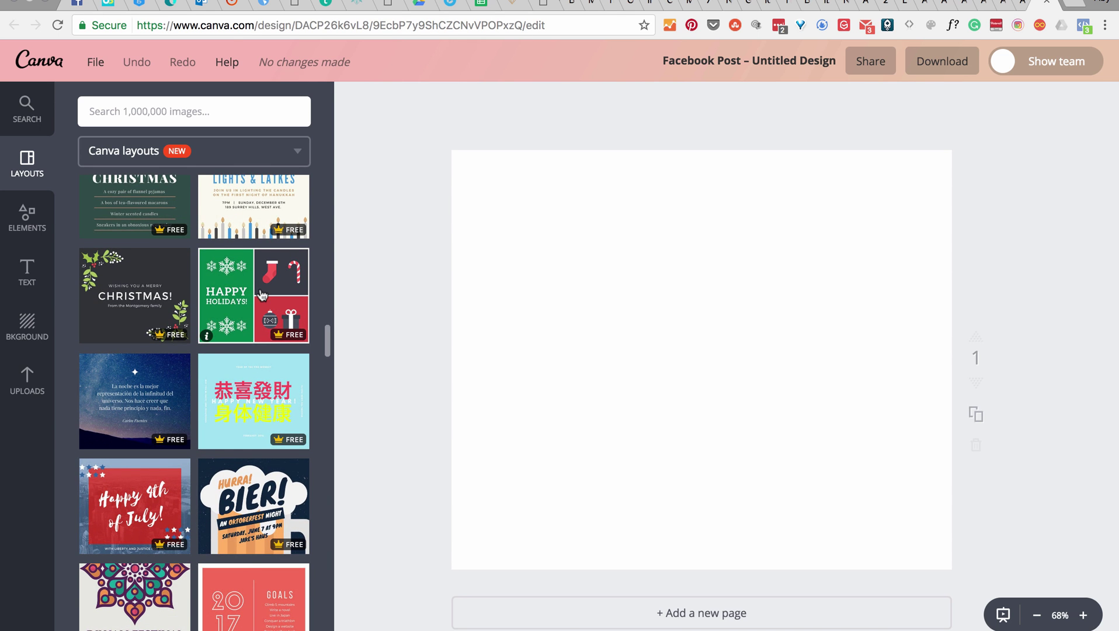
Find the free "Do-It Yourself Bouquet Designs" layout among the Canva layouts and apply it to the blank page
{"action": "scroll", "coordinate": [261, 294], "scroll_direction": "down", "scroll_amount": 5}
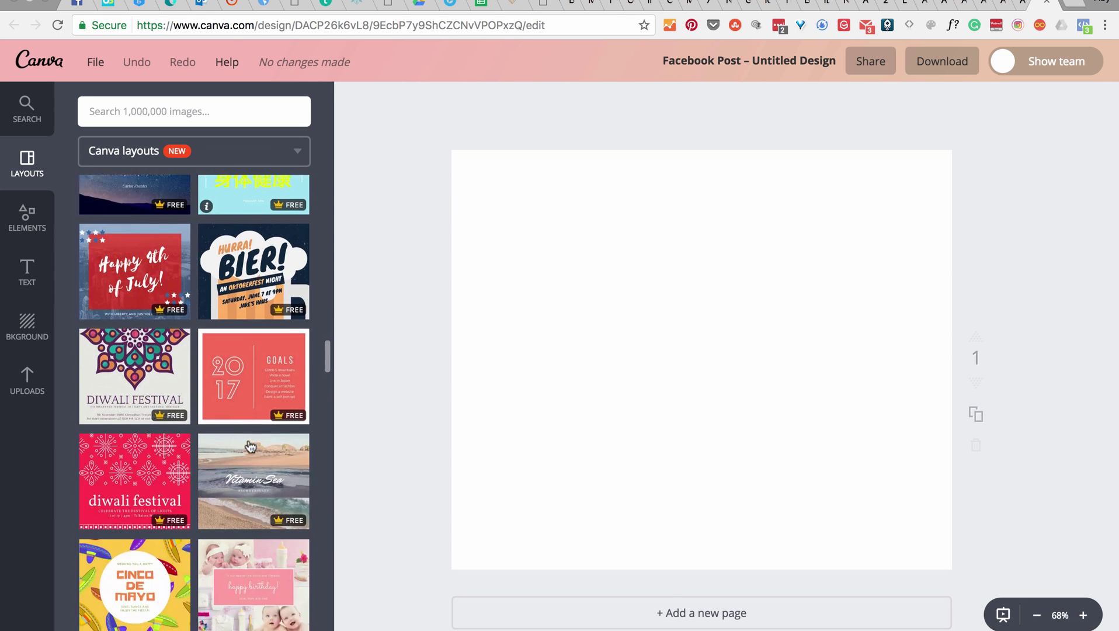
{"action": "scroll", "coordinate": [250, 438], "scroll_direction": "down", "scroll_amount": 3}
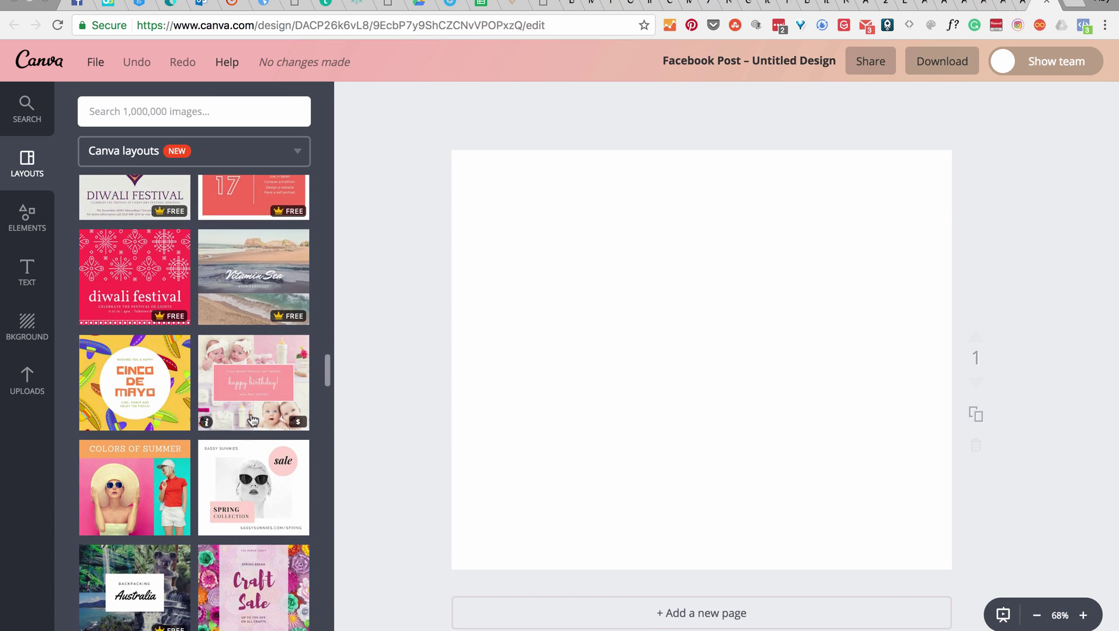
{"action": "scroll", "coordinate": [222, 456], "scroll_direction": "down", "scroll_amount": 5}
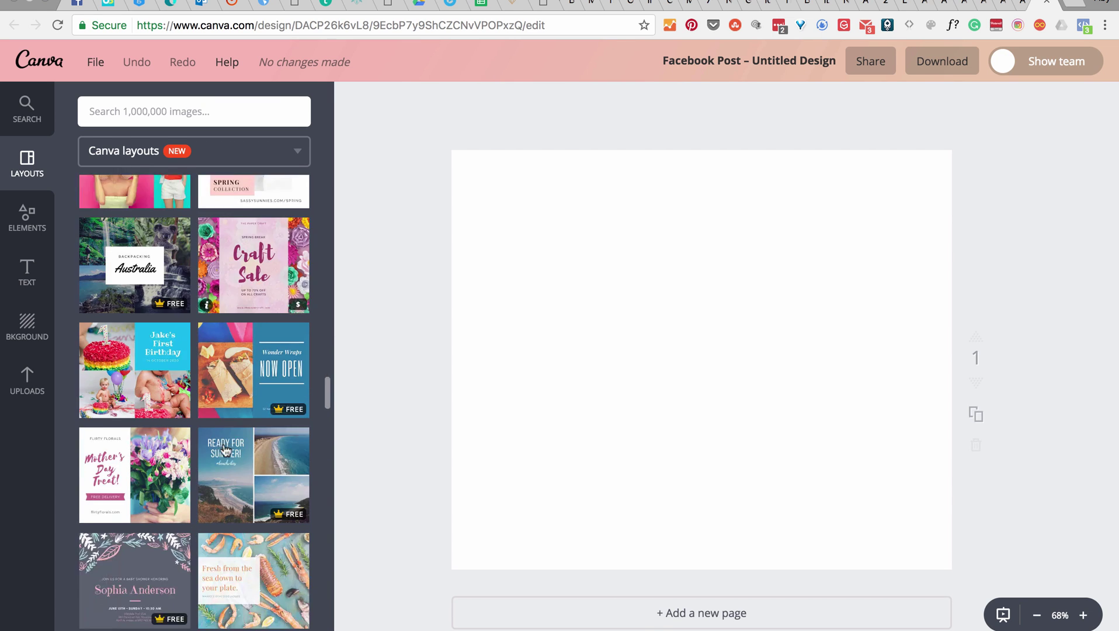
{"action": "scroll", "coordinate": [225, 449], "scroll_direction": "down", "scroll_amount": 5}
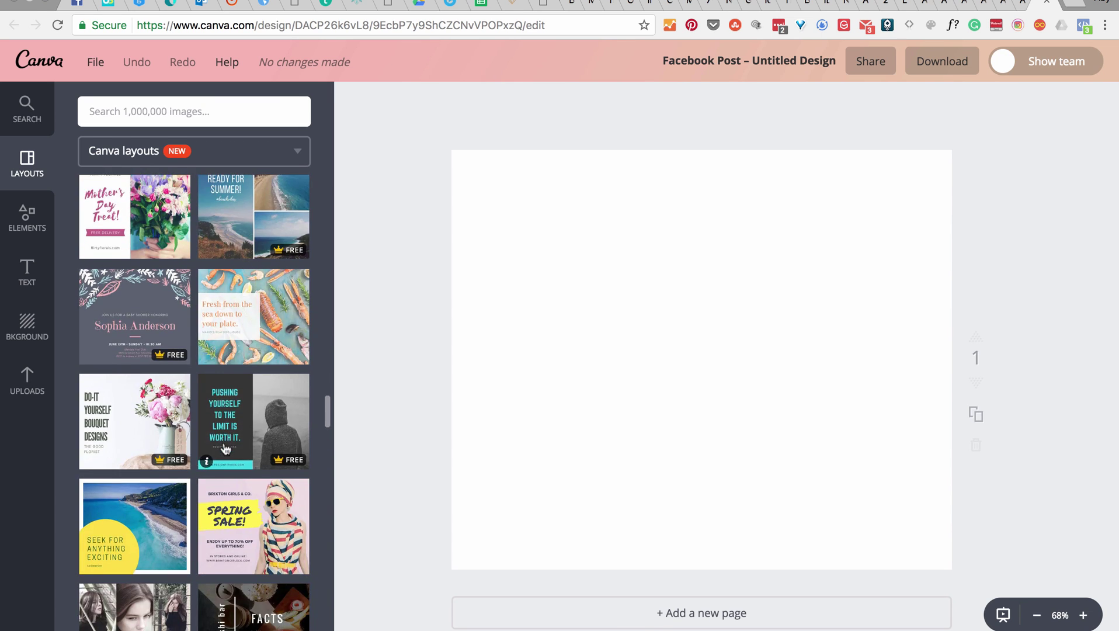
{"action": "left_click", "coordinate": [123, 354]}
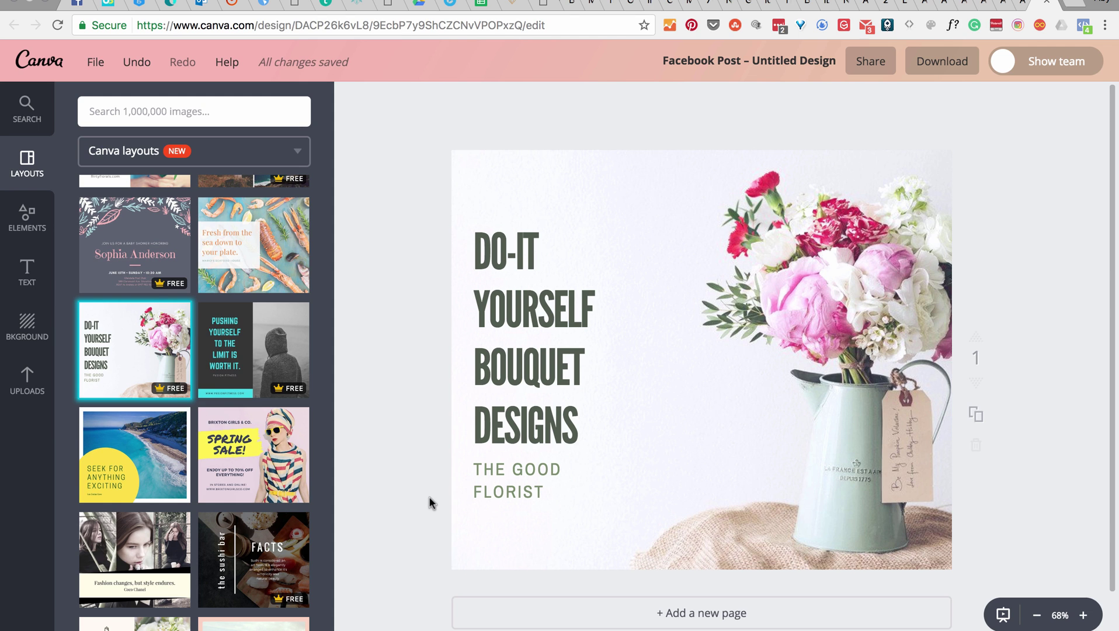
Delete the bouquet photo from the layout's background and bring up the uploaded images
{"action": "left_click", "coordinate": [830, 355]}
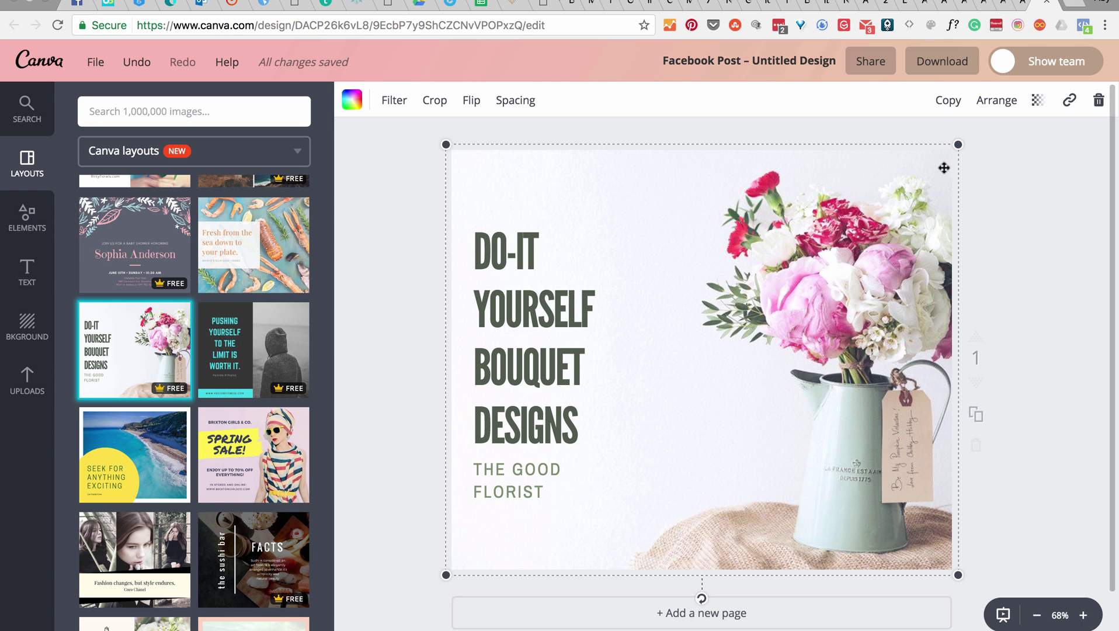
{"action": "key", "text": "Delete"}
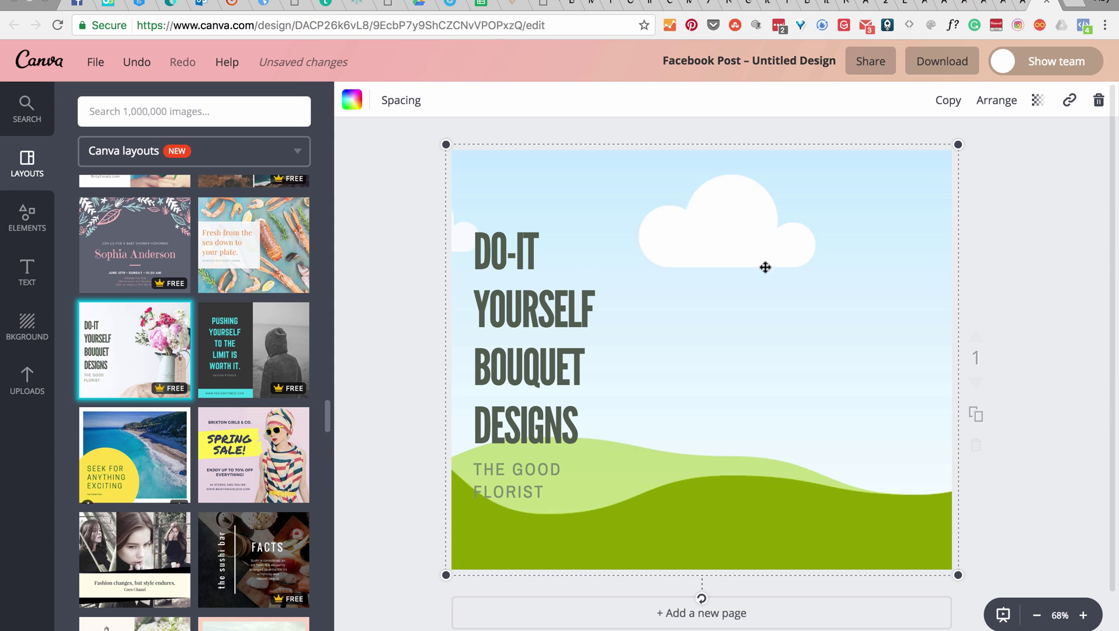
{"action": "left_click", "coordinate": [47, 378]}
{"action": "scroll", "coordinate": [164, 402], "scroll_direction": "down", "scroll_amount": 3}
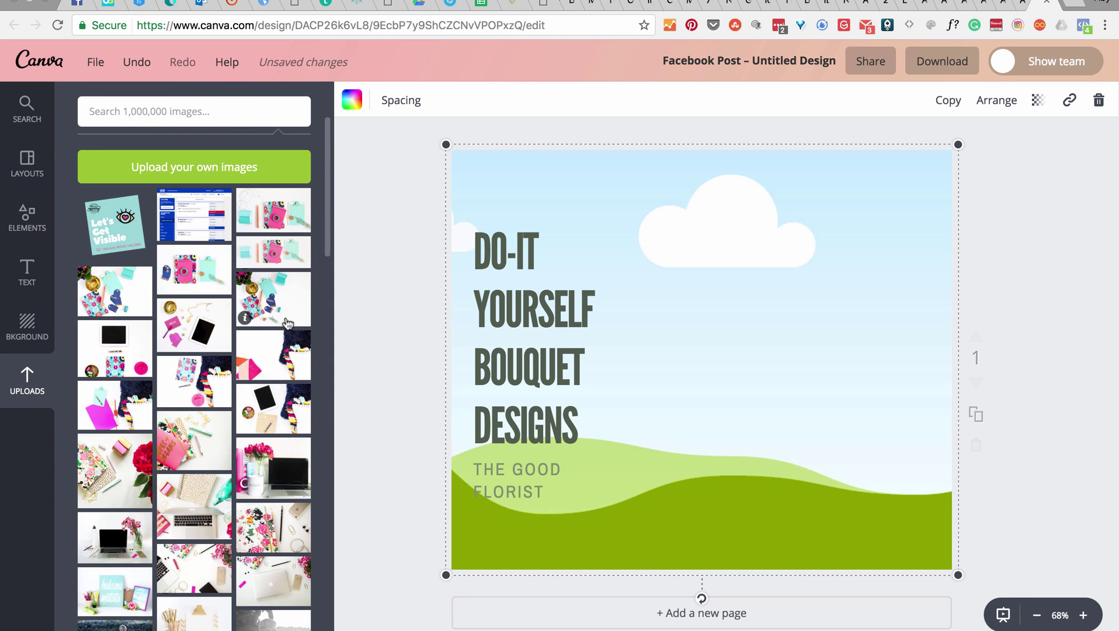
Try the uploaded flowers-and-laptop photo and the colourful tassel photo as the page background
{"action": "left_click_drag", "start_coordinate": [281, 461], "coordinate": [687, 387]}
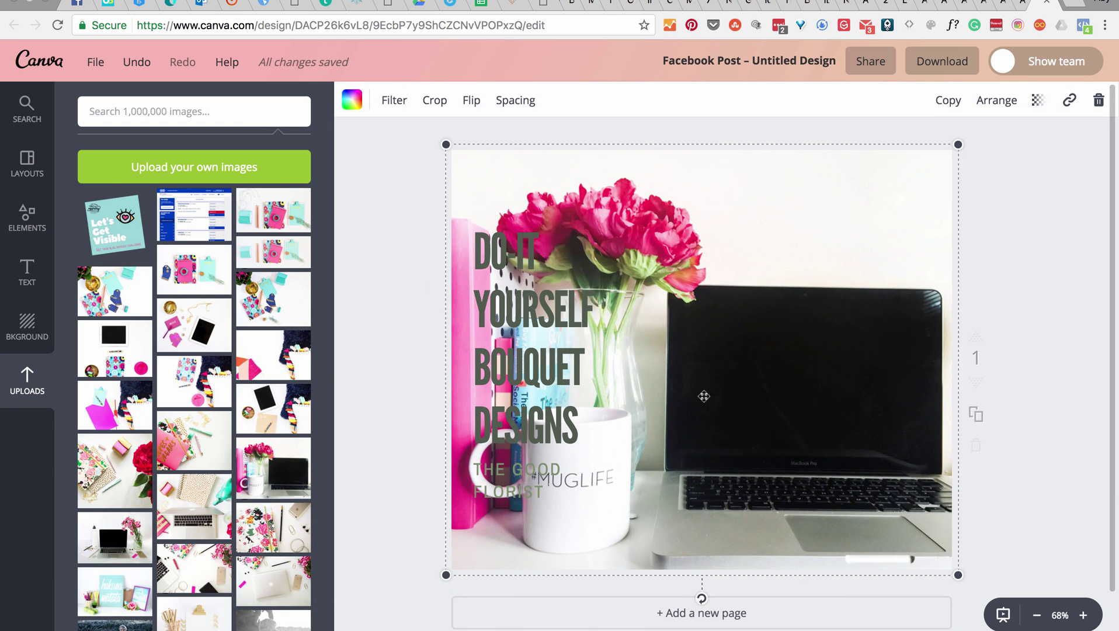
{"action": "left_click_drag", "start_coordinate": [243, 363], "coordinate": [598, 333]}
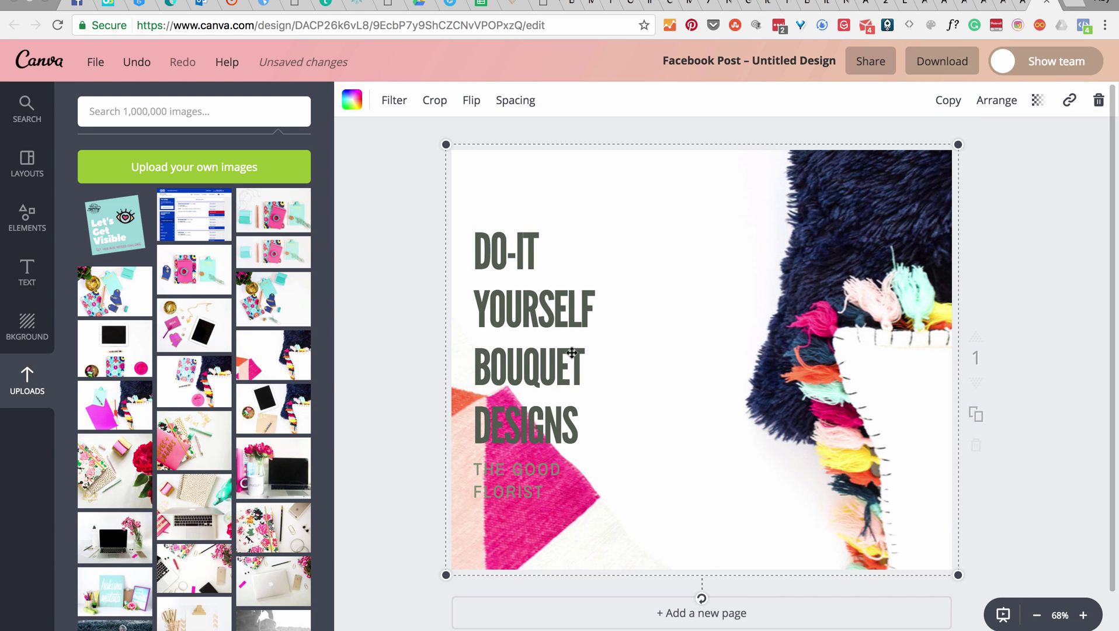
Fill the background with the uploaded photo of the woman in a patterned fur coat before a dark hedge
{"action": "scroll", "coordinate": [245, 459], "scroll_direction": "down", "scroll_amount": 5}
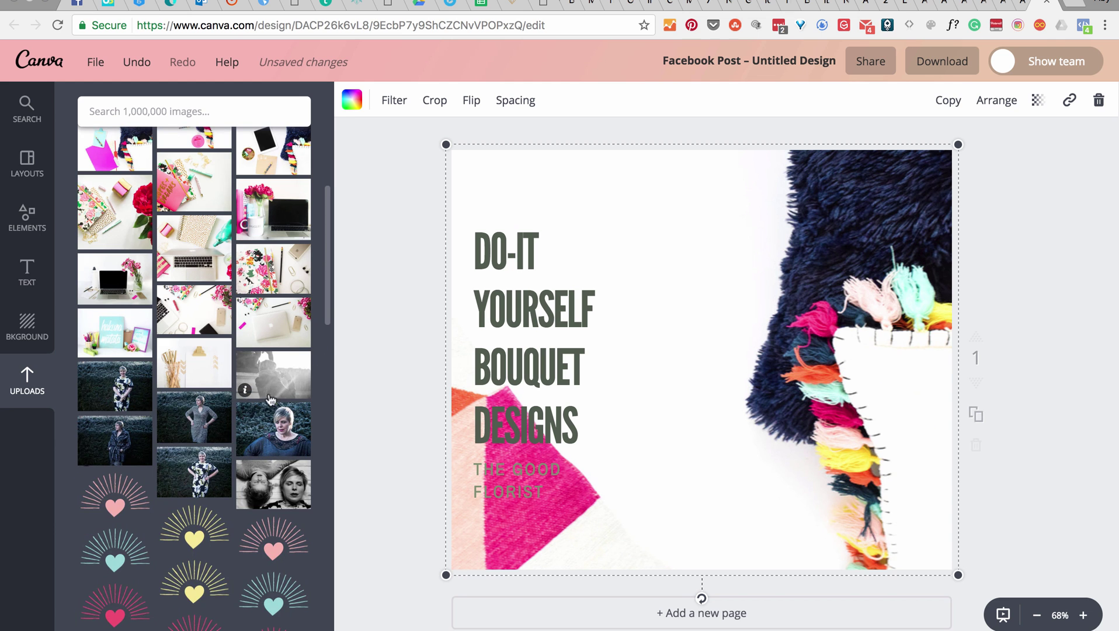
{"action": "scroll", "coordinate": [193, 499], "scroll_direction": "down", "scroll_amount": 15}
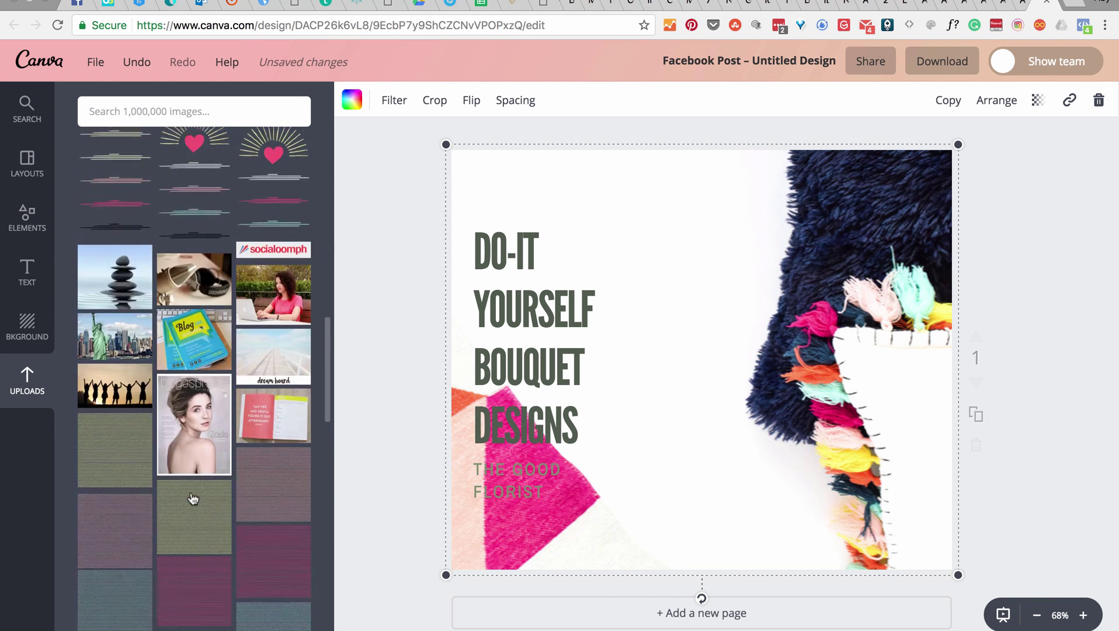
{"action": "scroll", "coordinate": [193, 500], "scroll_direction": "down", "scroll_amount": 10}
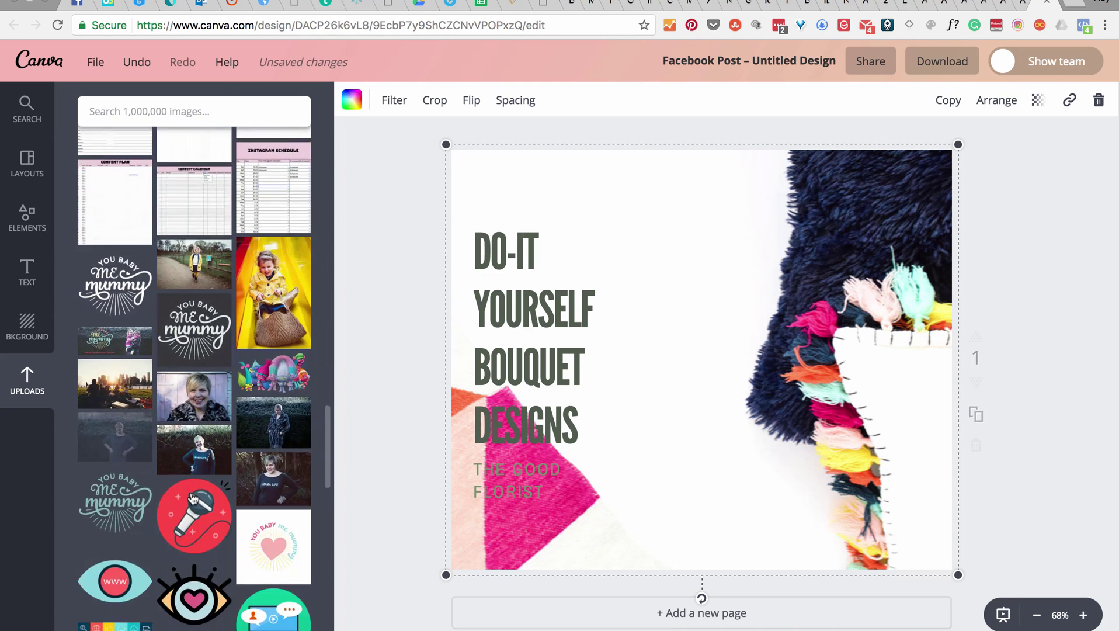
{"action": "left_click_drag", "start_coordinate": [257, 412], "coordinate": [652, 342]}
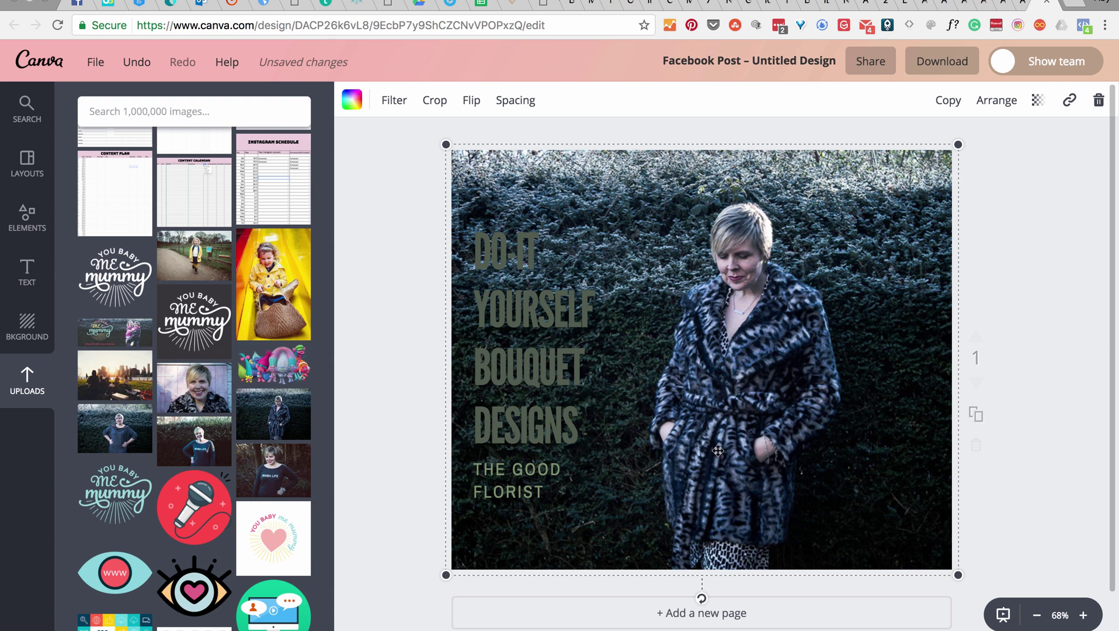
Recolour the "DO-IT YOURSELF BOUQUET DESIGNS" heading with the dark pink brand color
{"action": "left_click", "coordinate": [557, 323]}
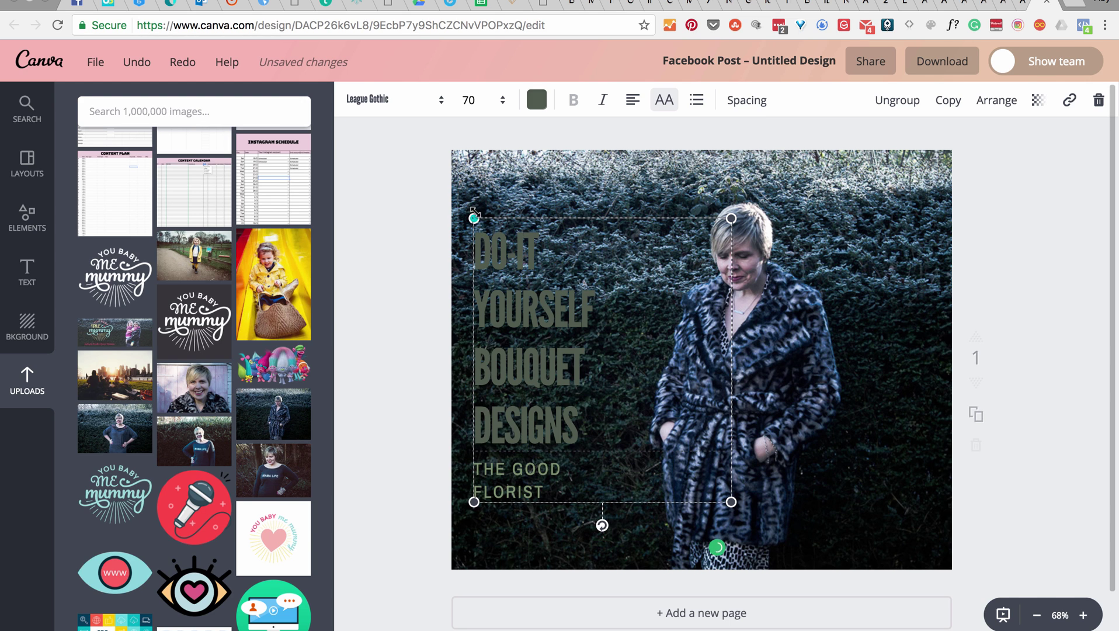
{"action": "left_click", "coordinate": [537, 104]}
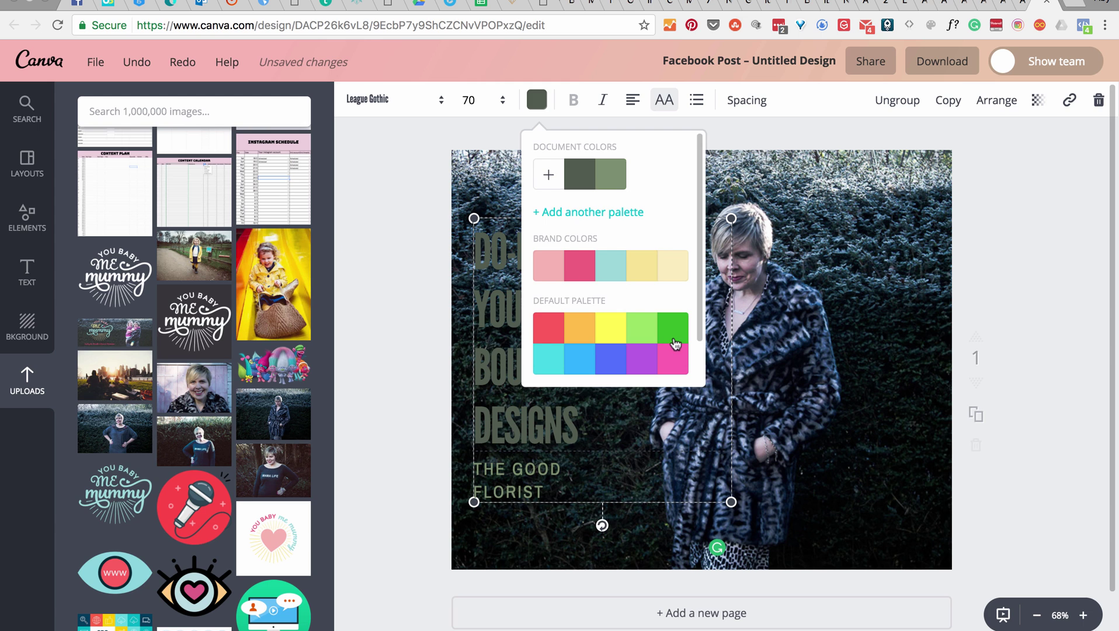
{"action": "scroll", "coordinate": [671, 345], "scroll_direction": "down", "scroll_amount": 2}
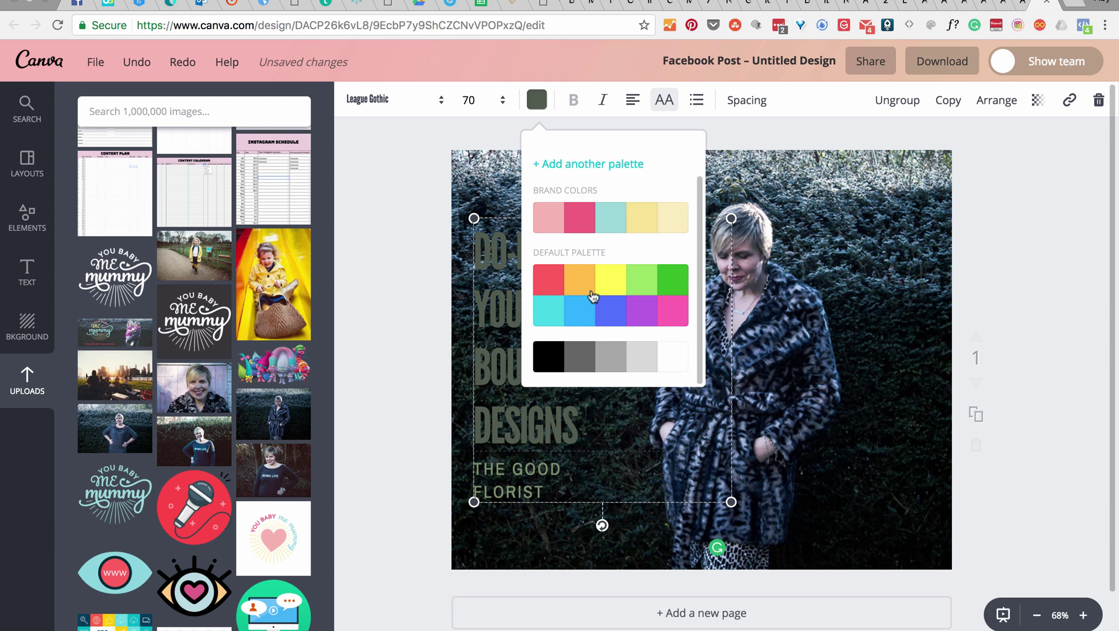
{"action": "scroll", "coordinate": [578, 211], "scroll_direction": "up", "scroll_amount": 2}
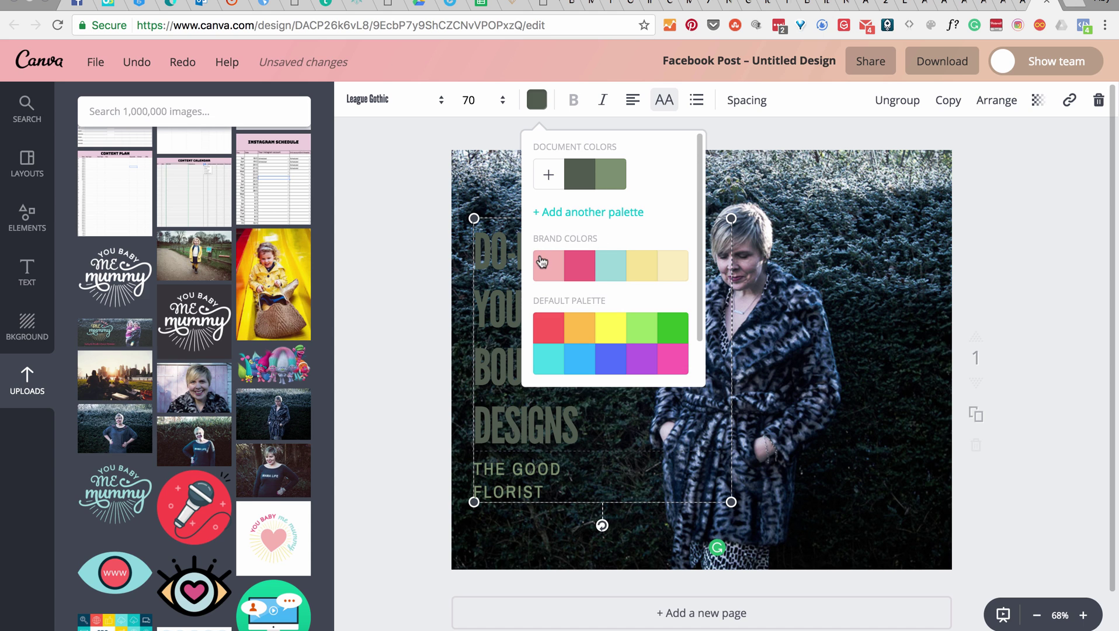
{"action": "left_click", "coordinate": [588, 269]}
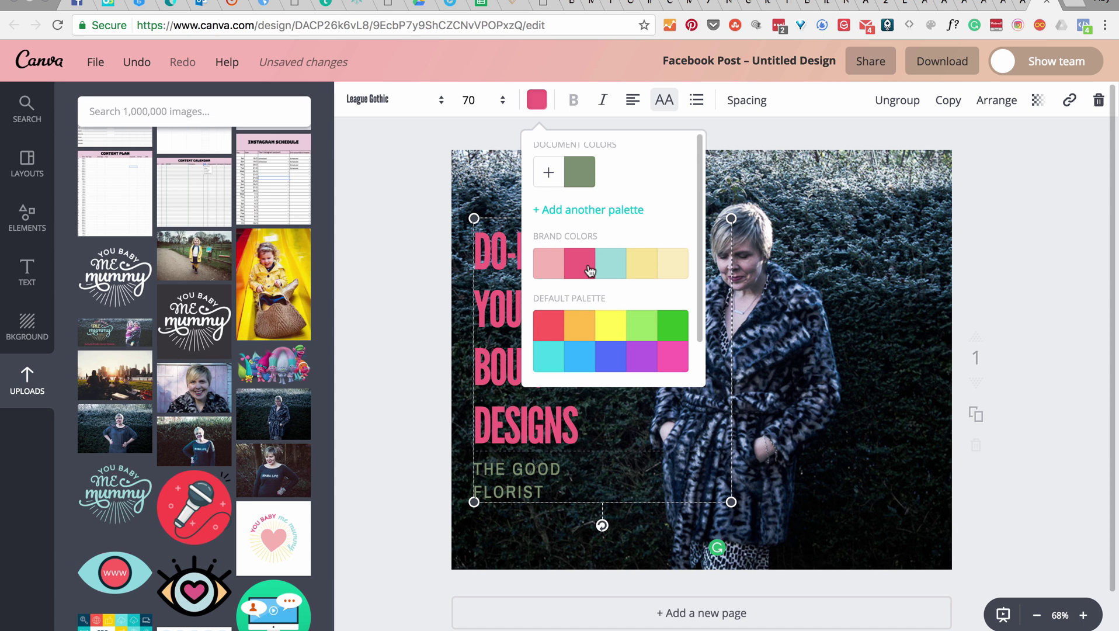
Examine the heading's palette options and the hex code in the custom color picker, keeping the dark pink brand color
{"action": "scroll", "coordinate": [591, 296], "scroll_direction": "down", "scroll_amount": 2}
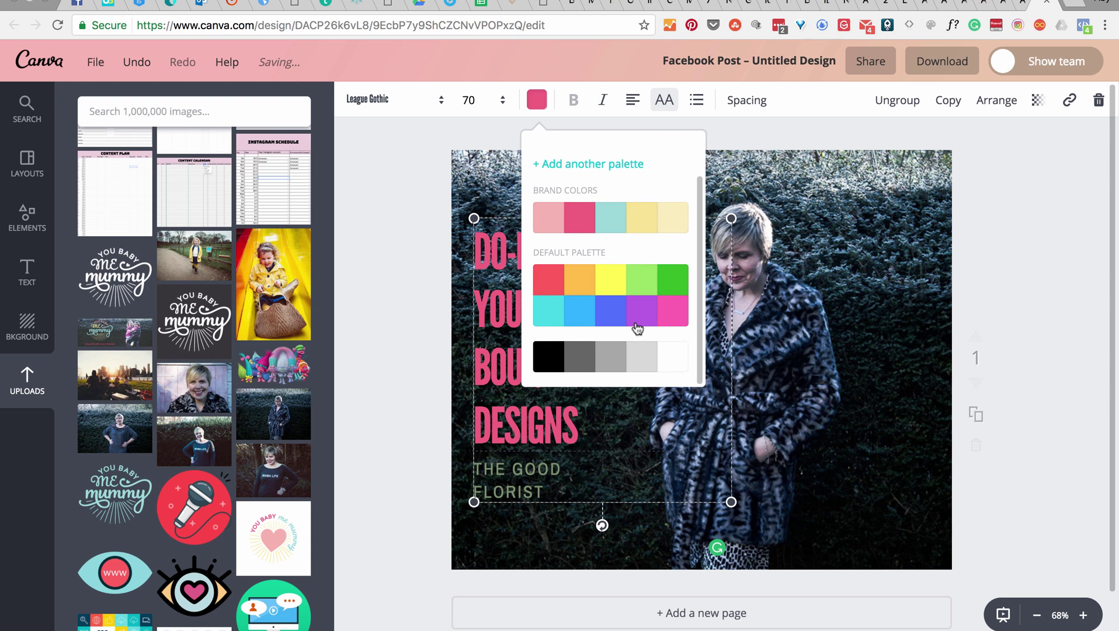
{"action": "scroll", "coordinate": [628, 327], "scroll_direction": "up", "scroll_amount": 2}
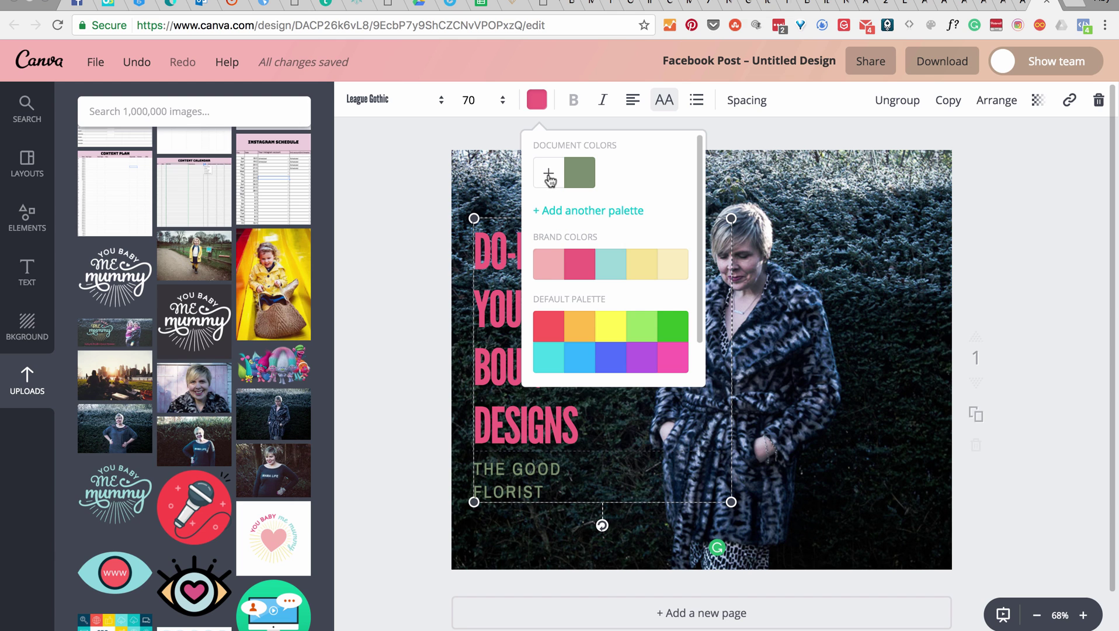
{"action": "left_click", "coordinate": [549, 175]}
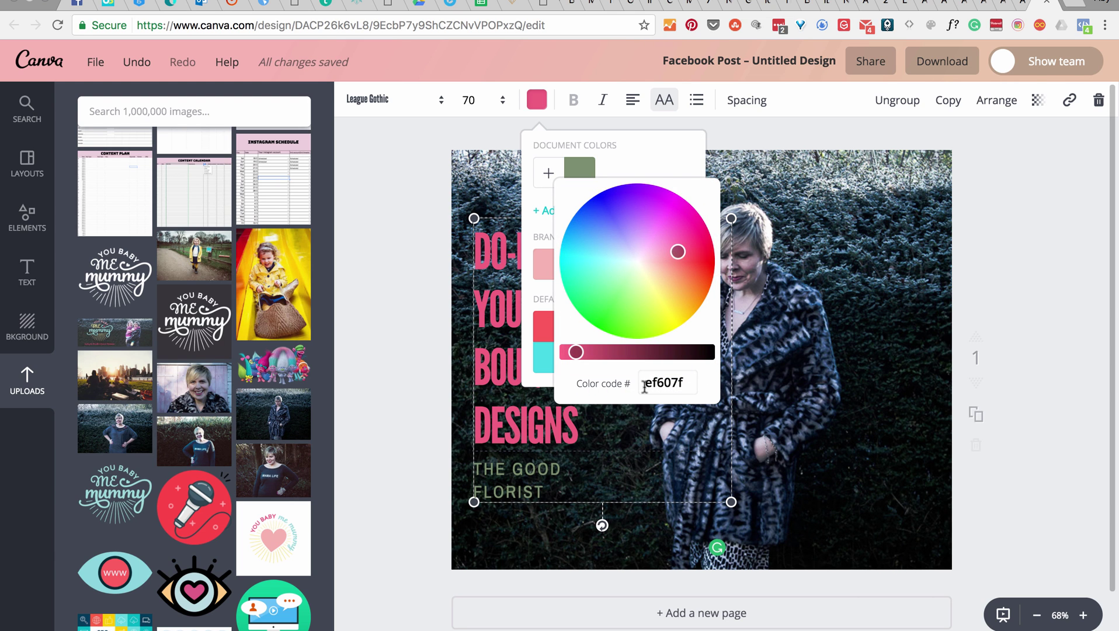
{"action": "left_click_drag", "start_coordinate": [644, 385], "coordinate": [691, 384]}
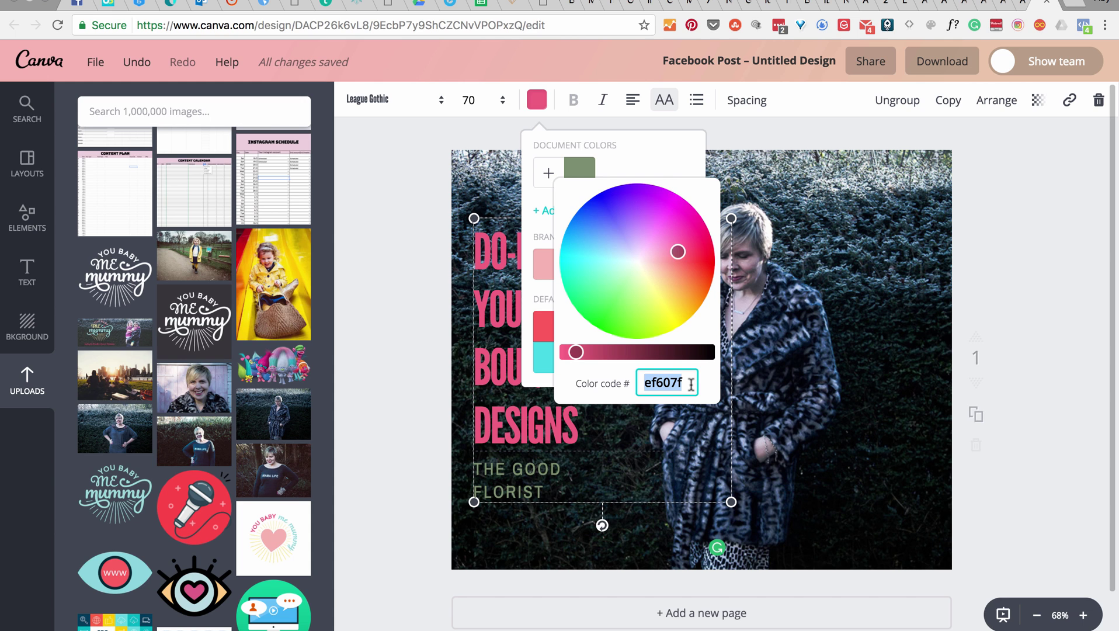
{"action": "left_click", "coordinate": [626, 159]}
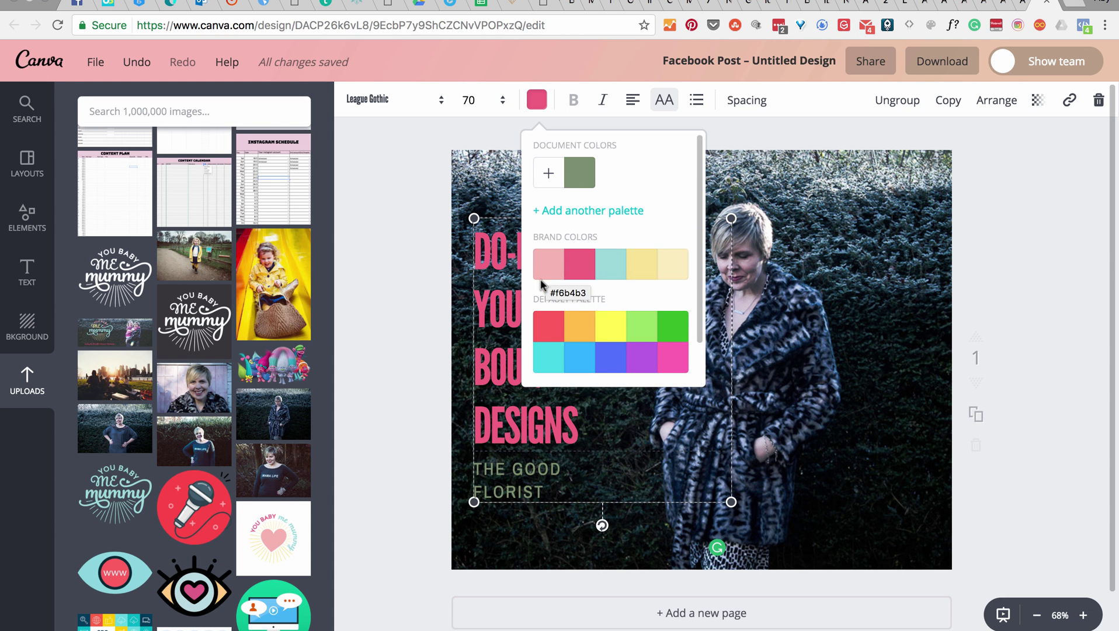
{"action": "left_click", "coordinate": [579, 270]}
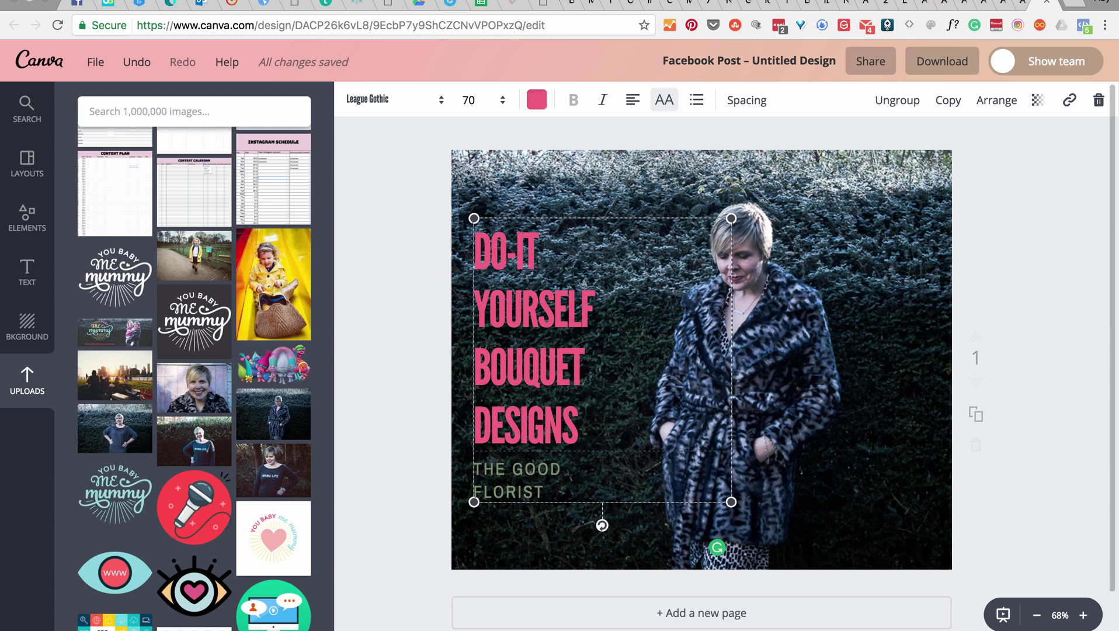
{"action": "left_click", "coordinate": [1041, 257]}
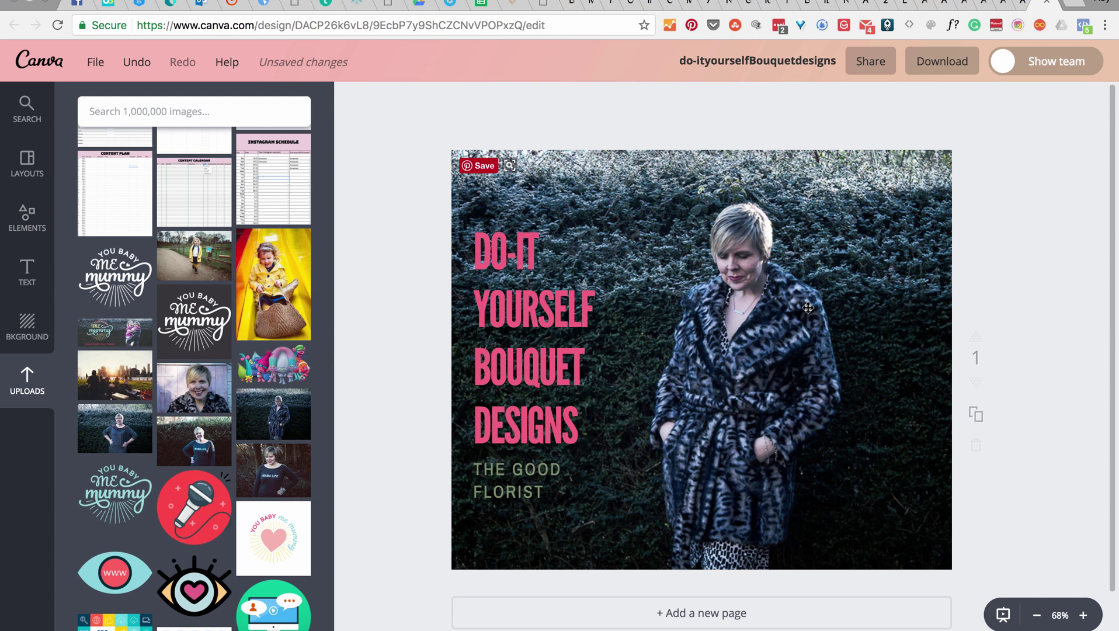
Select all of the "THE GOOD FLORIST" subheading text and recolour it with the light teal brand color
{"action": "left_click", "coordinate": [519, 481]}
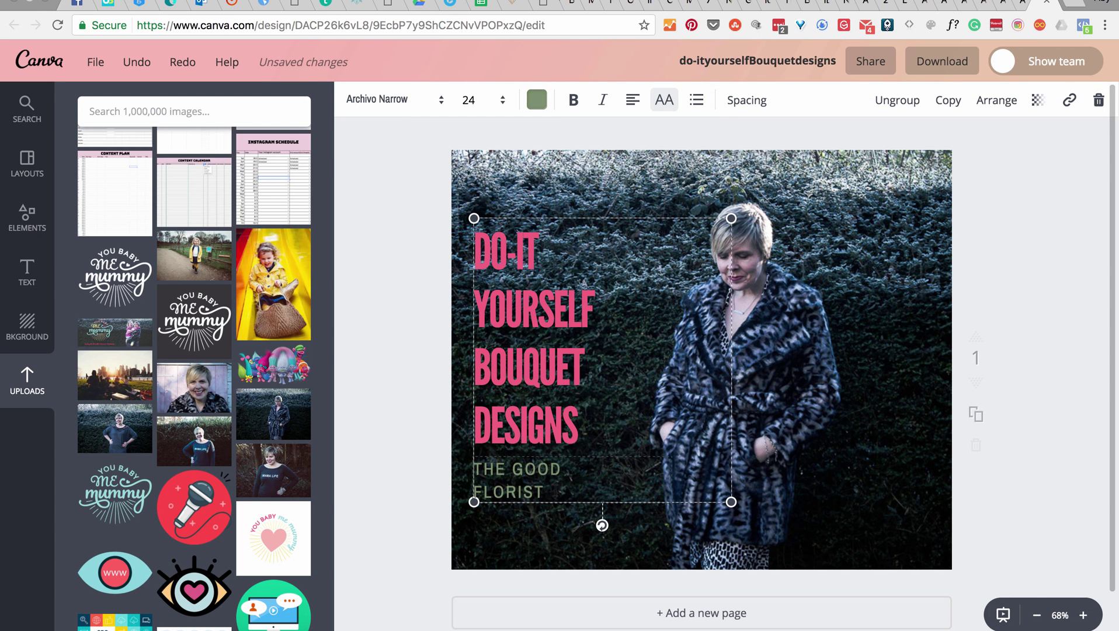
{"action": "left_click", "coordinate": [537, 529]}
{"action": "double_click", "coordinate": [543, 490]}
{"action": "key", "text": "shift+Left"}
{"action": "key", "text": "shift+Left"}
{"action": "key", "text": "shift+Left"}
{"action": "key", "text": "shift+Left"}
{"action": "key", "text": "shift+Left"}
{"action": "key", "text": "shift+Left"}
{"action": "key", "text": "super+Up"}
{"action": "key", "text": "super+a"}
{"action": "left_click", "coordinate": [536, 100]}
{"action": "left_click", "coordinate": [611, 265]}
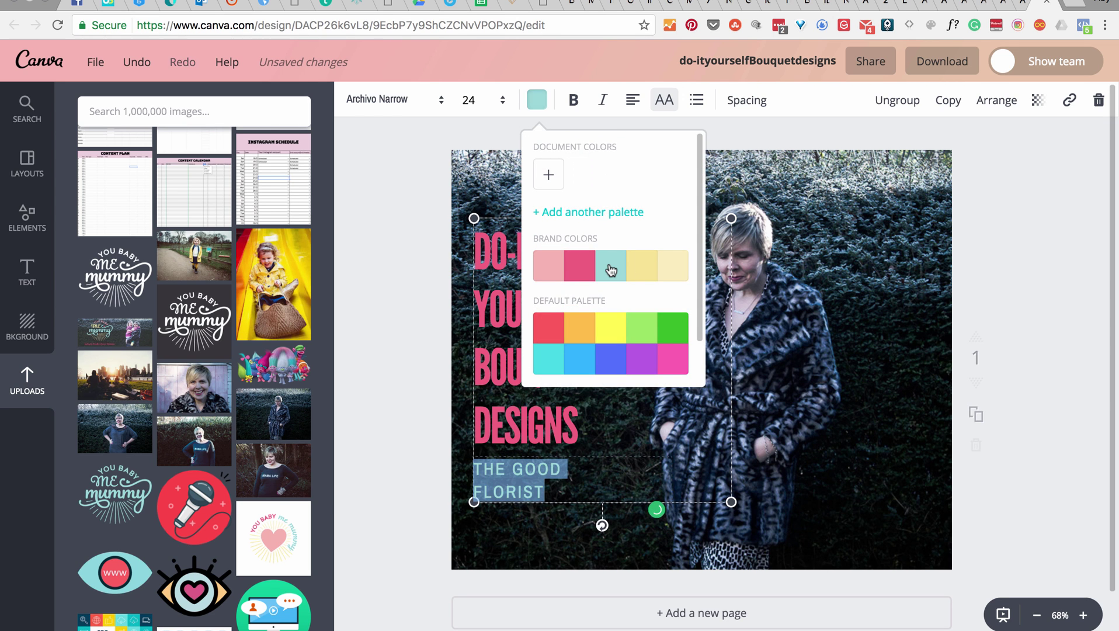
{"action": "left_click", "coordinate": [421, 383]}
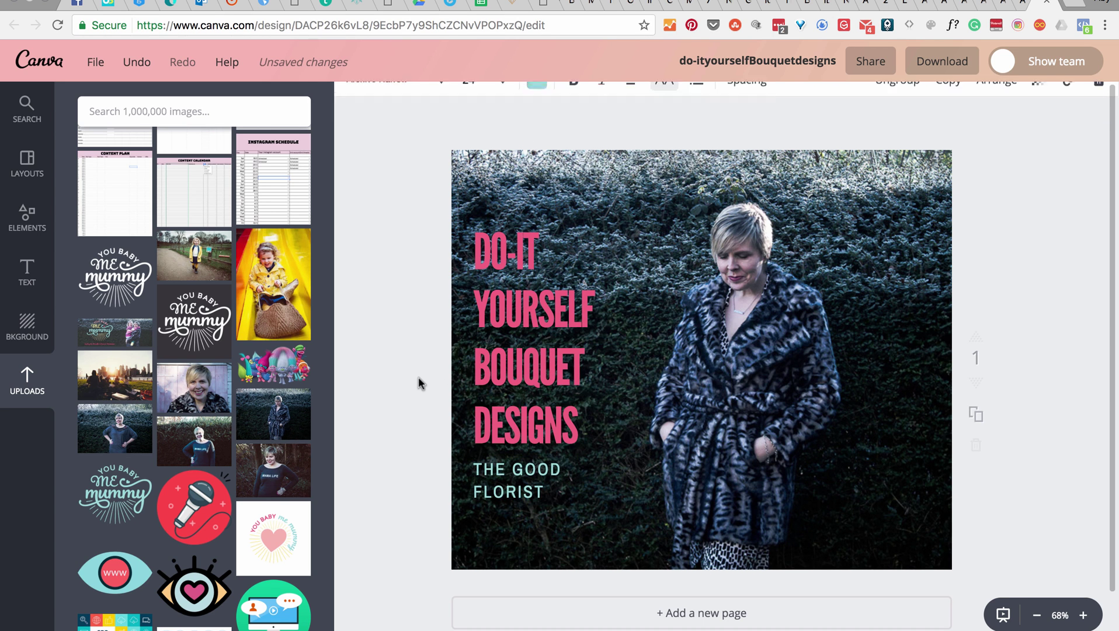
Replace the "DO-IT YOURSELF BOUQUET DESIGNS" heading with "SHARE YOUR STORY", putting "STORY" on its own line
{"action": "left_click", "coordinate": [560, 428]}
{"action": "left_click_drag", "start_coordinate": [577, 429], "coordinate": [471, 263]}
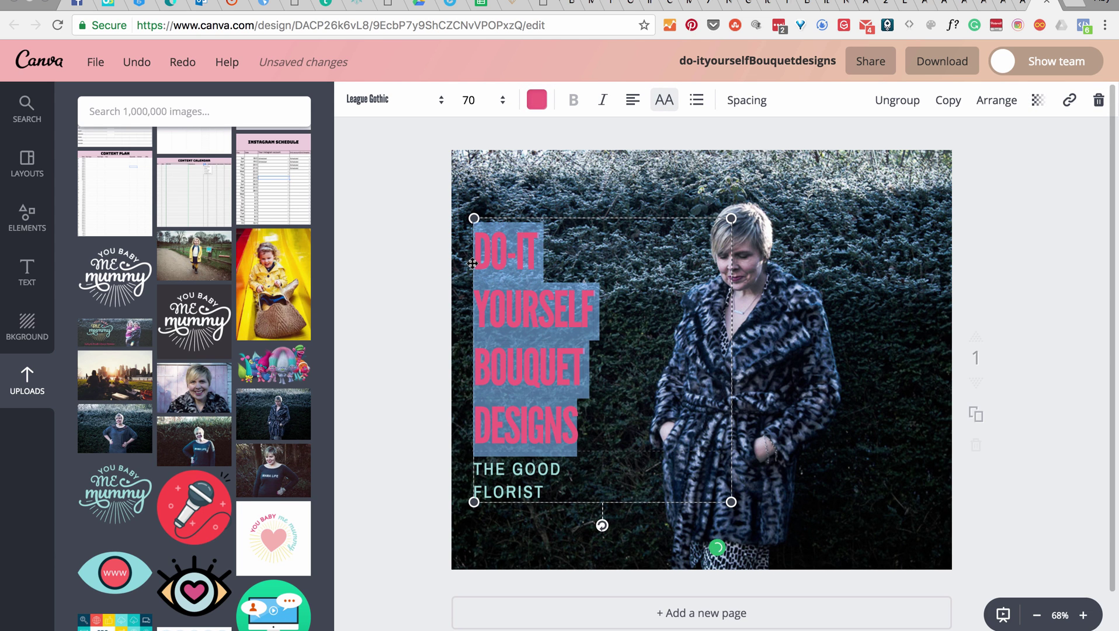
{"action": "type", "text": "S"}
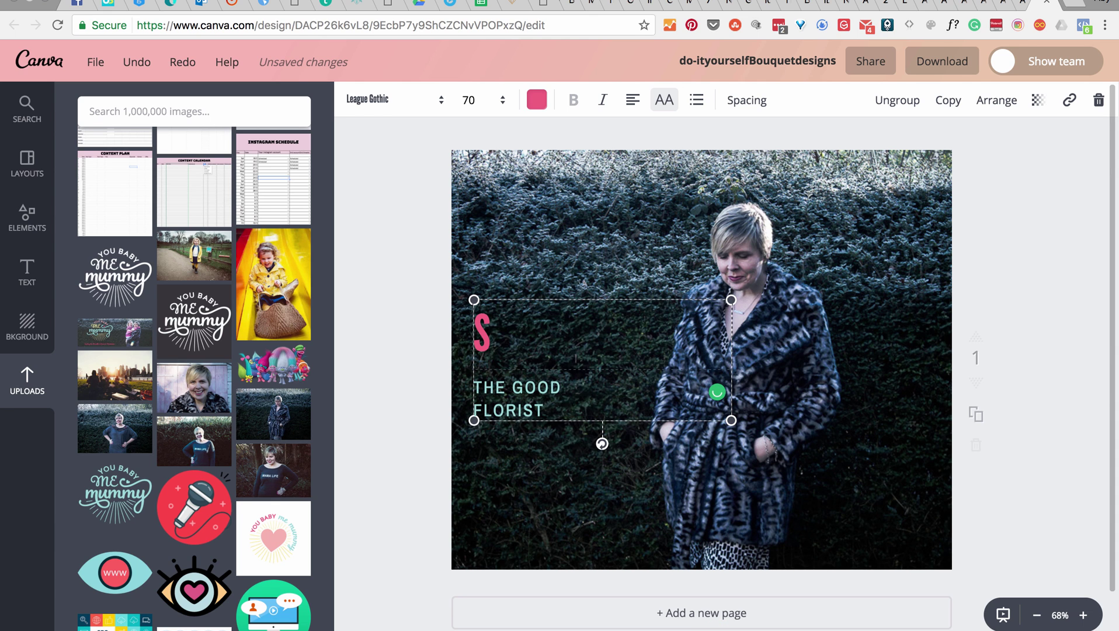
{"action": "type", "text": "HARE Y"}
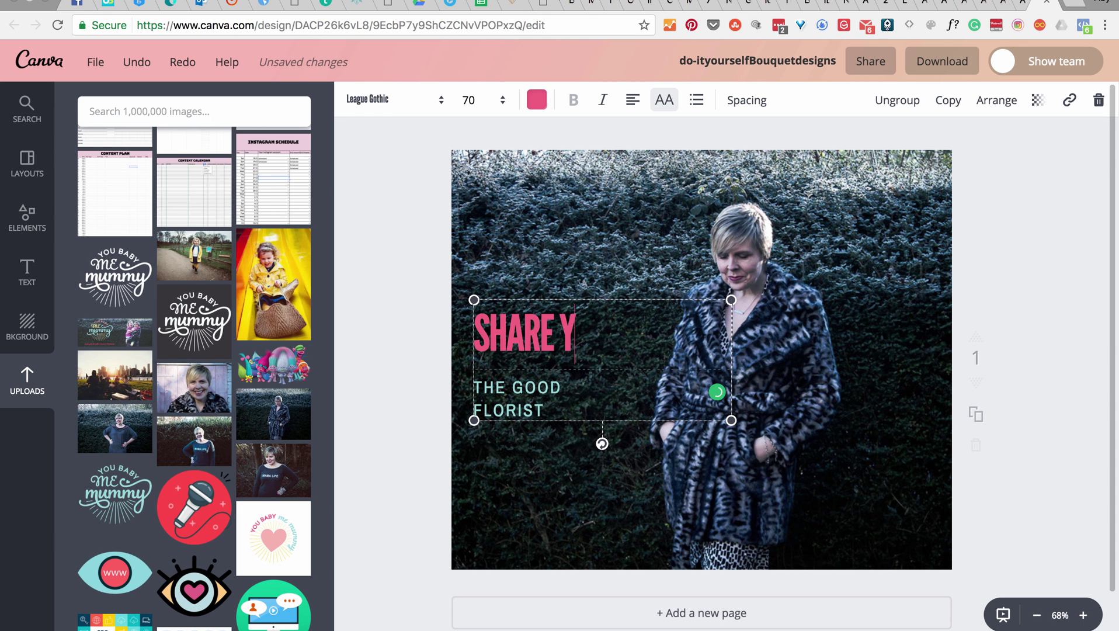
{"action": "type", "text": "OUR"}
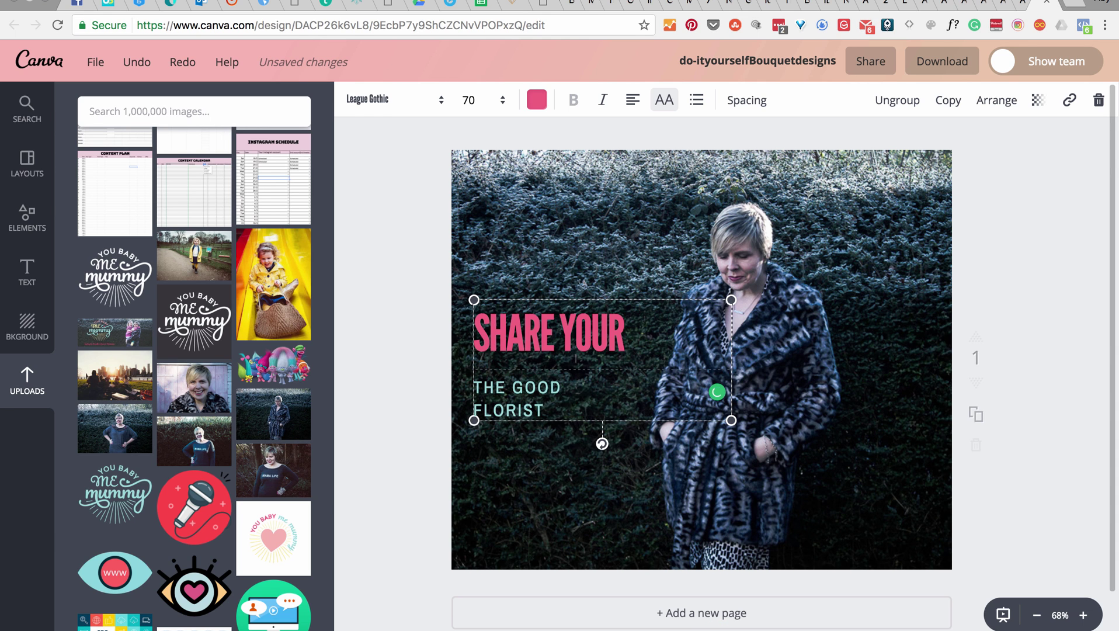
{"action": "key", "text": "Return"}
{"action": "type", "text": "ST"}
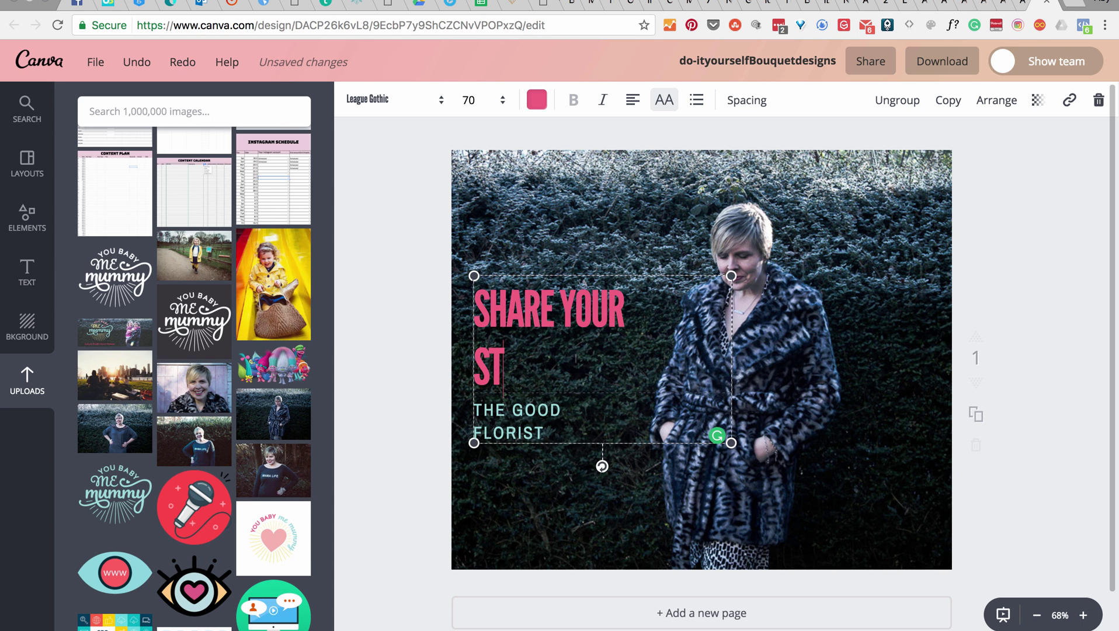
{"action": "type", "text": "RY"}
{"action": "key", "text": "BackSpace"}
{"action": "key", "text": "BackSpace"}
{"action": "type", "text": "O"}
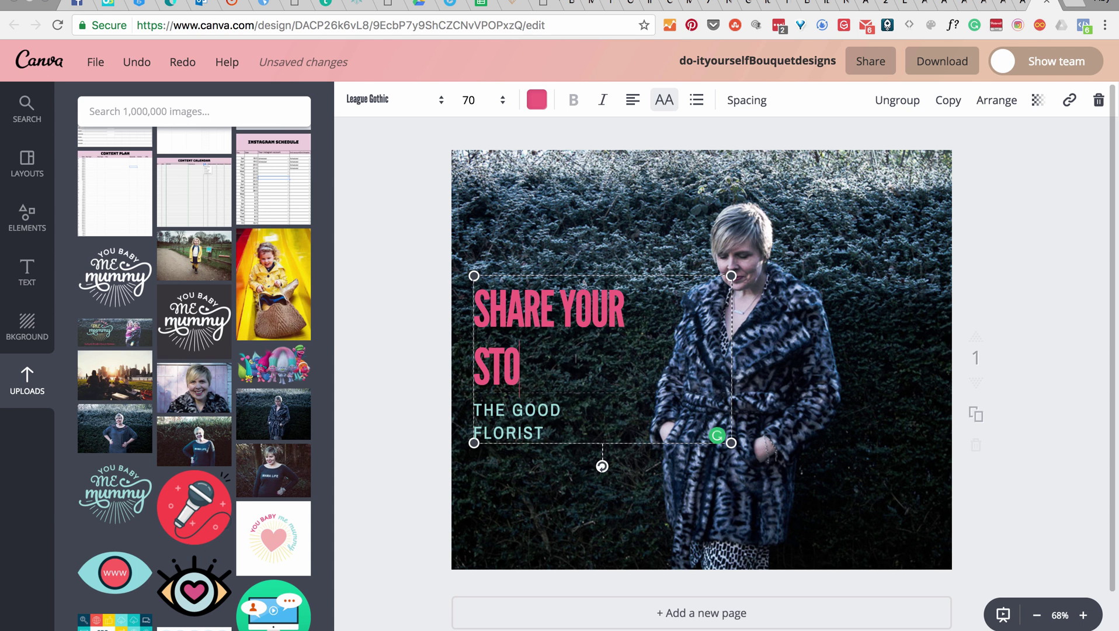
{"action": "type", "text": "RY"}
{"action": "left_click", "coordinate": [976, 236]}
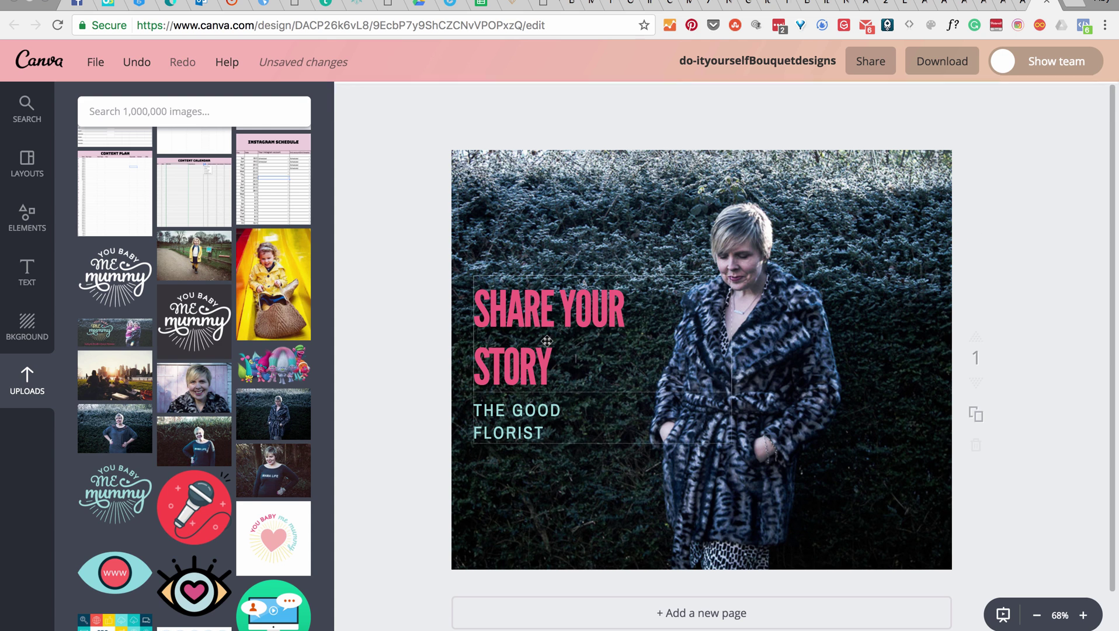
Replace the "THE GOOD FLORIST" subheading text with "BLOGGERS!"
{"action": "left_click", "coordinate": [547, 426]}
{"action": "left_click_drag", "start_coordinate": [656, 451], "coordinate": [476, 412]}
{"action": "type", "text": "BLOGGERS!"}
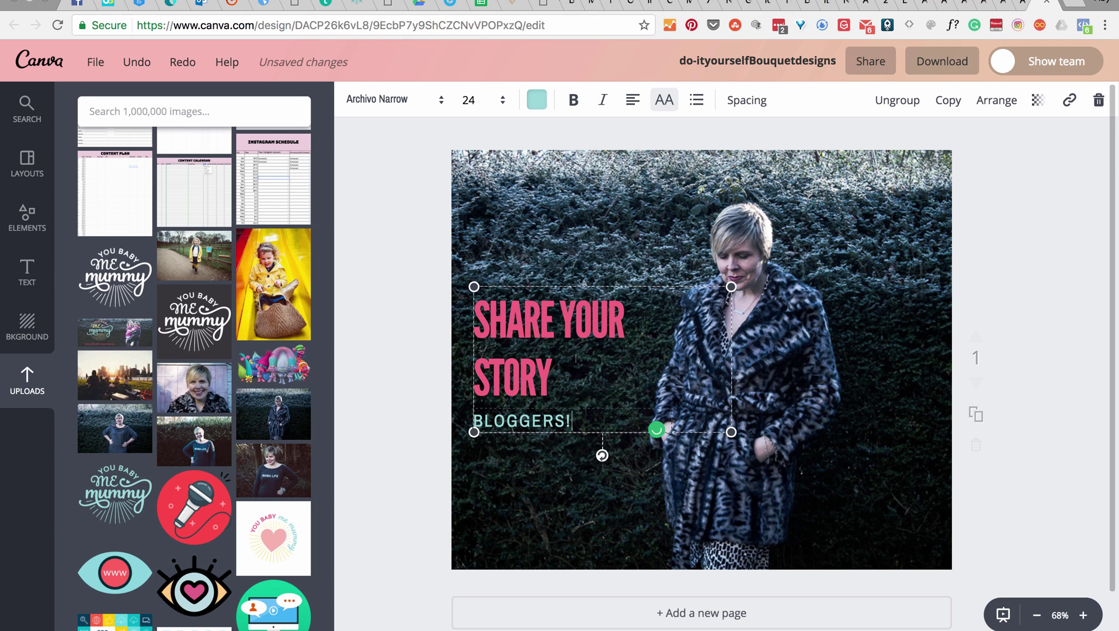
{"action": "left_click", "coordinate": [998, 276]}
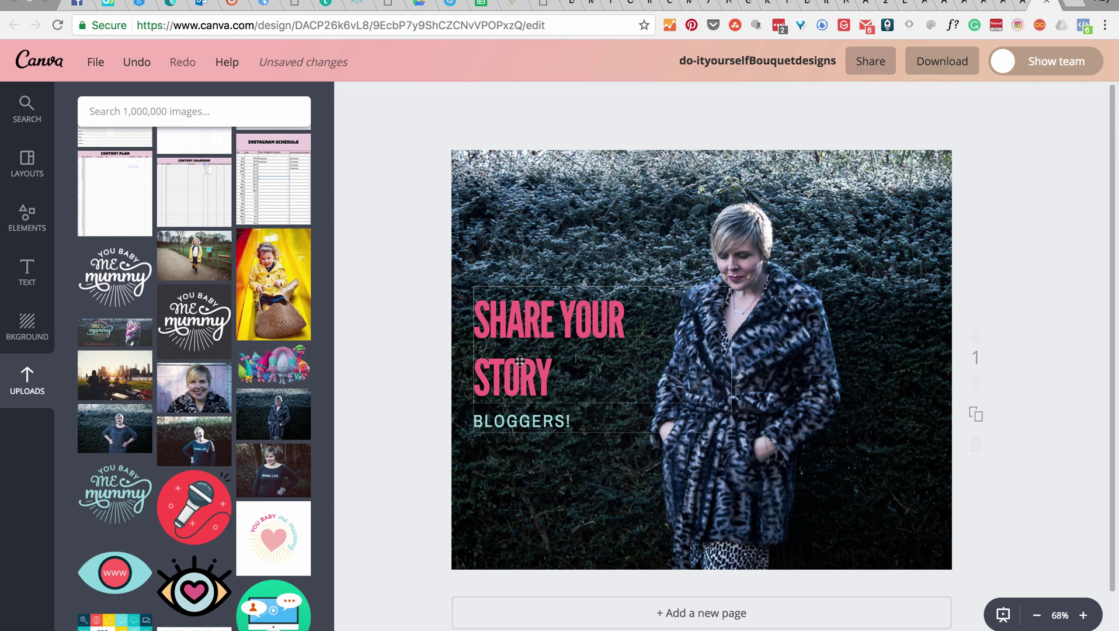
Insert a line break after "SHARE" so the heading runs over three lines, one word each
{"action": "left_click", "coordinate": [555, 312]}
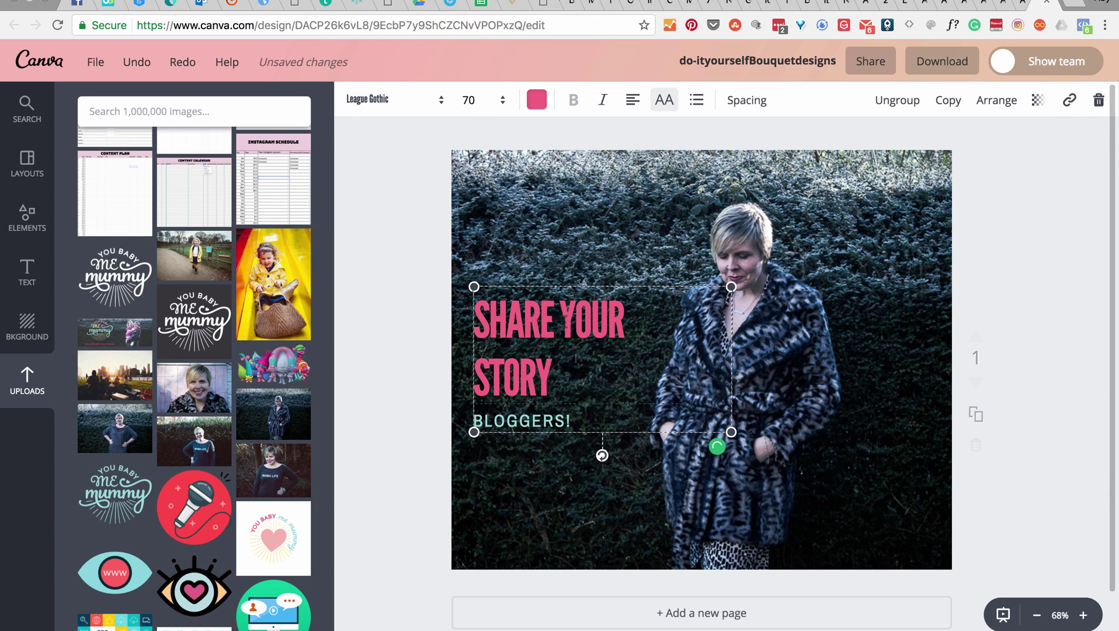
{"action": "key", "text": "Return"}
{"action": "left_click", "coordinate": [1058, 244]}
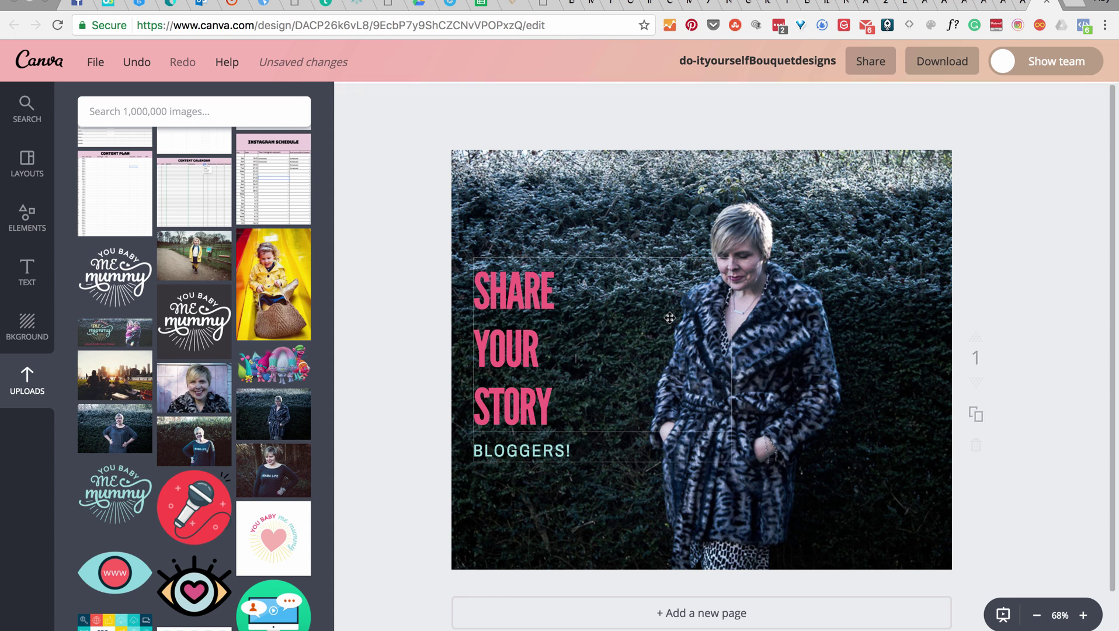
Set the font size of the whole "SHARE YOUR STORY" heading to 96
{"action": "left_click", "coordinate": [572, 414]}
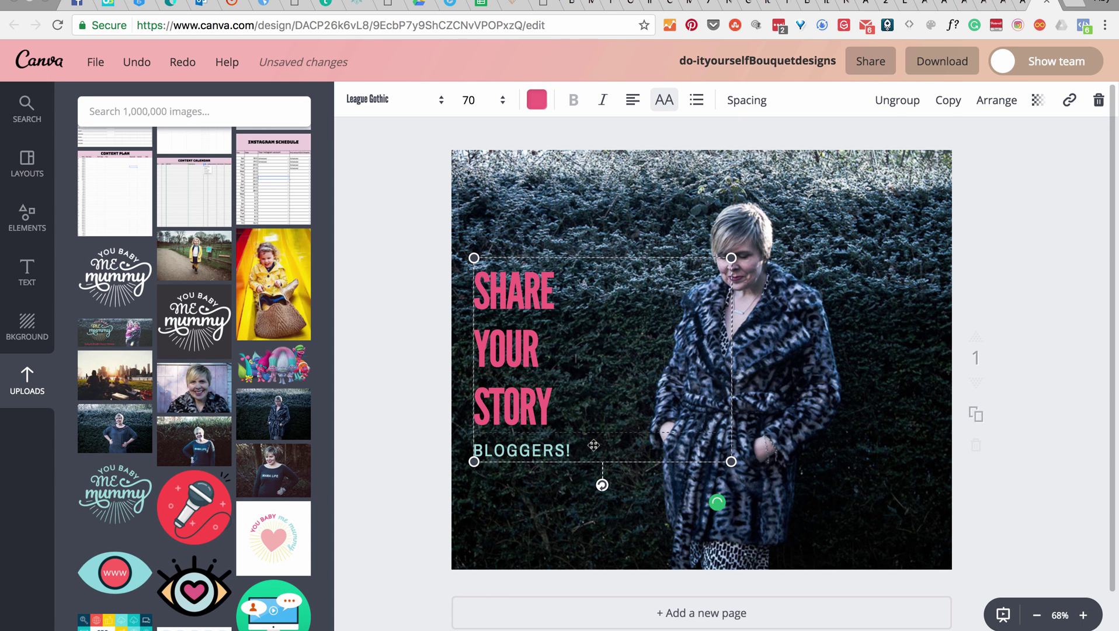
{"action": "left_click_drag", "start_coordinate": [552, 411], "coordinate": [475, 308]}
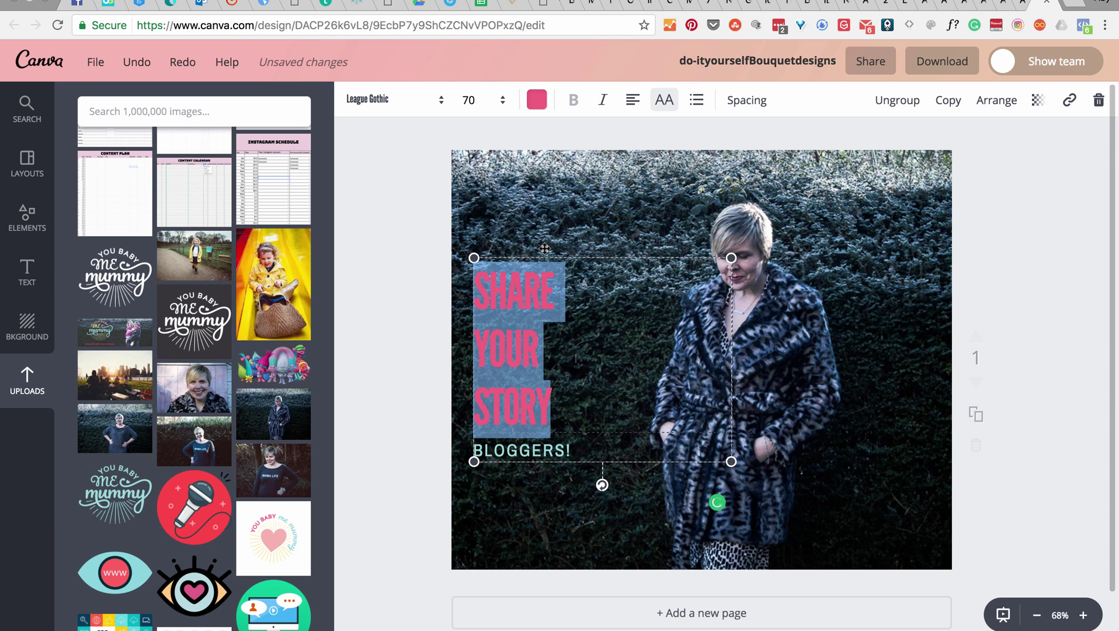
{"action": "left_click", "coordinate": [497, 100]}
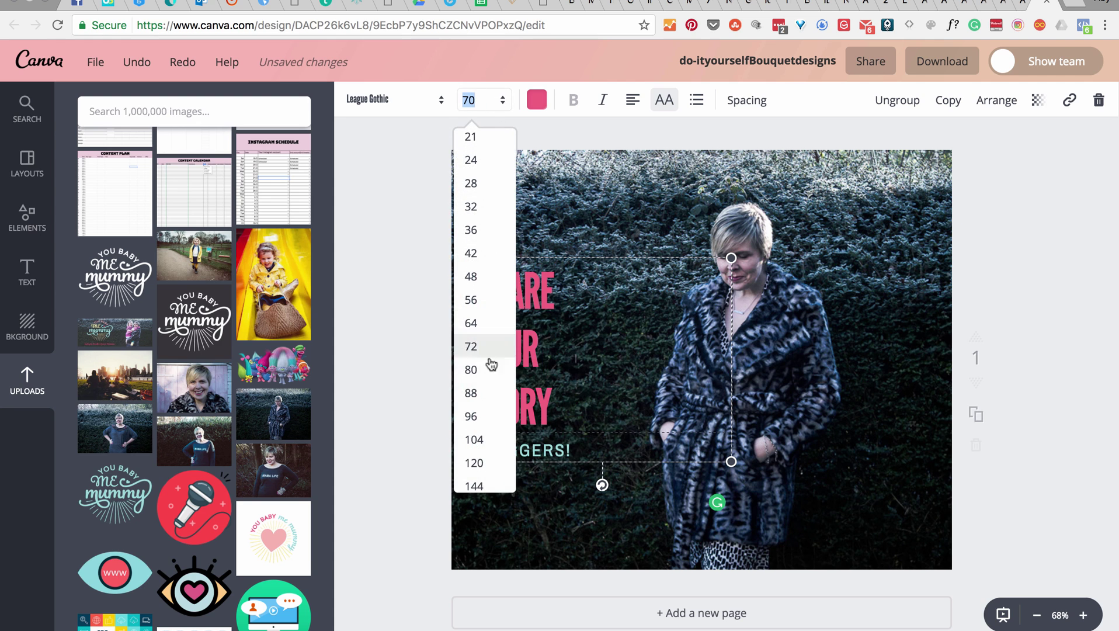
{"action": "left_click", "coordinate": [479, 416]}
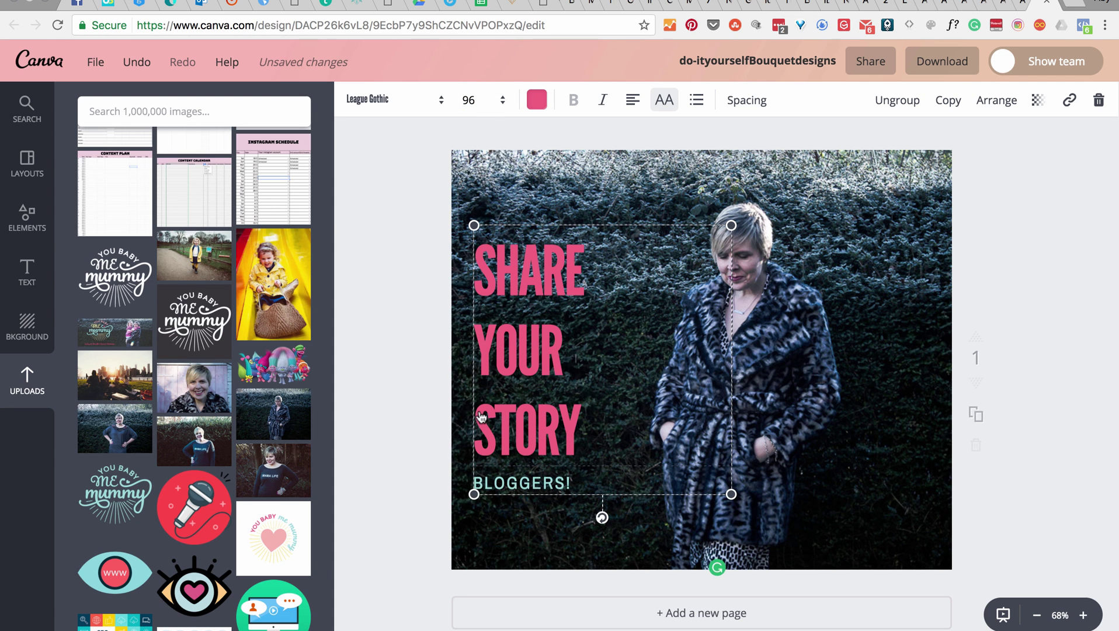
{"action": "left_click", "coordinate": [427, 373]}
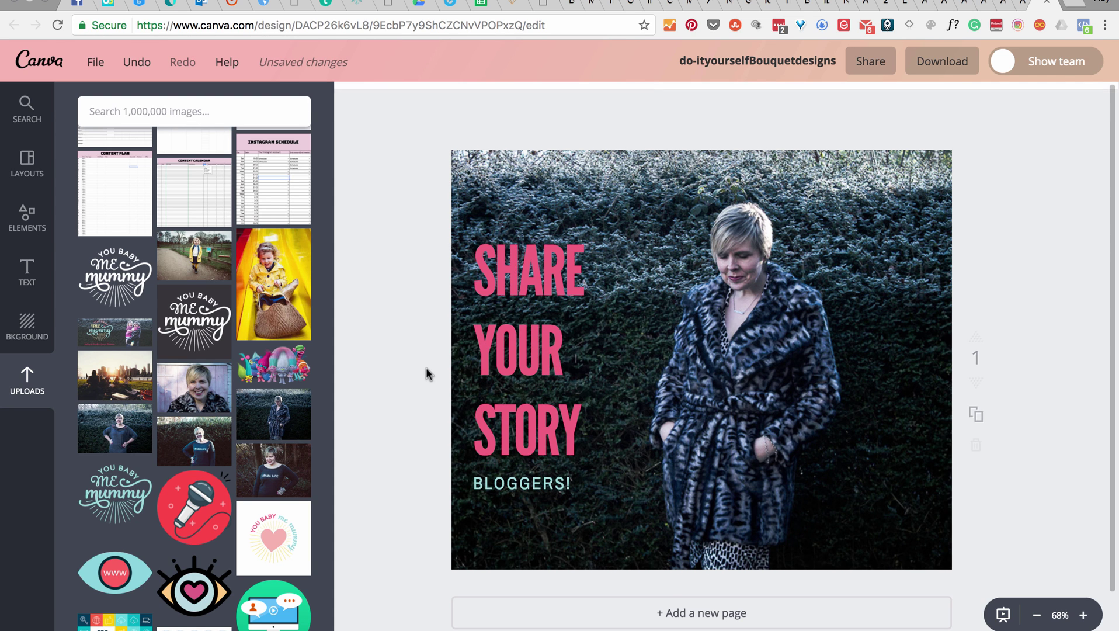
Set the font size of the "BLOGGERS!" subheading to 36
{"action": "left_click", "coordinate": [570, 482]}
{"action": "left_click_drag", "start_coordinate": [571, 483], "coordinate": [475, 482]}
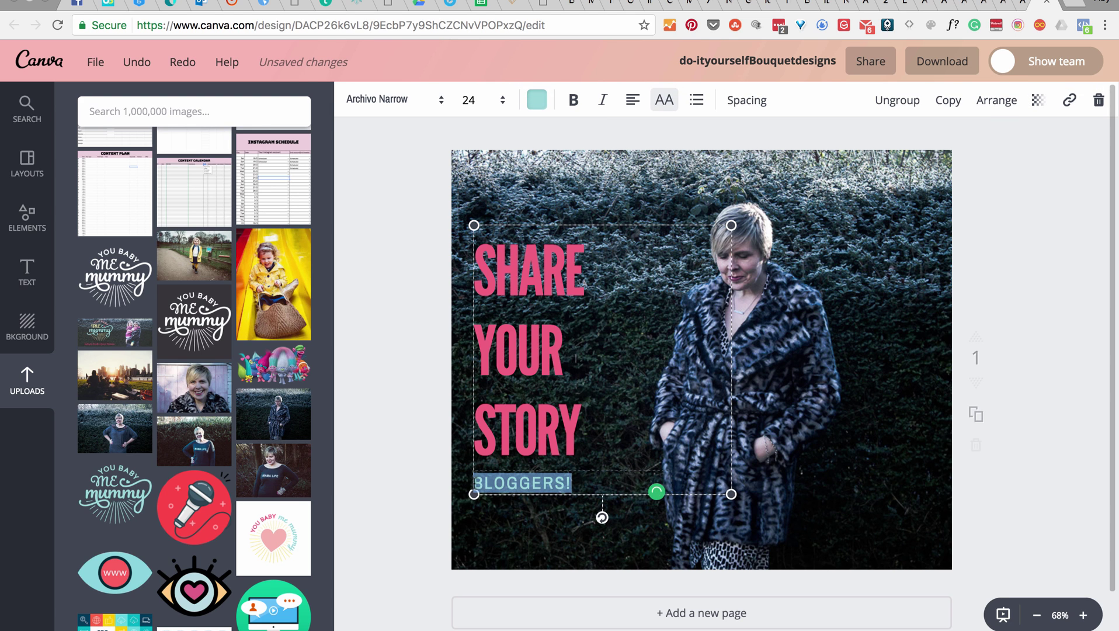
{"action": "left_click", "coordinate": [502, 100]}
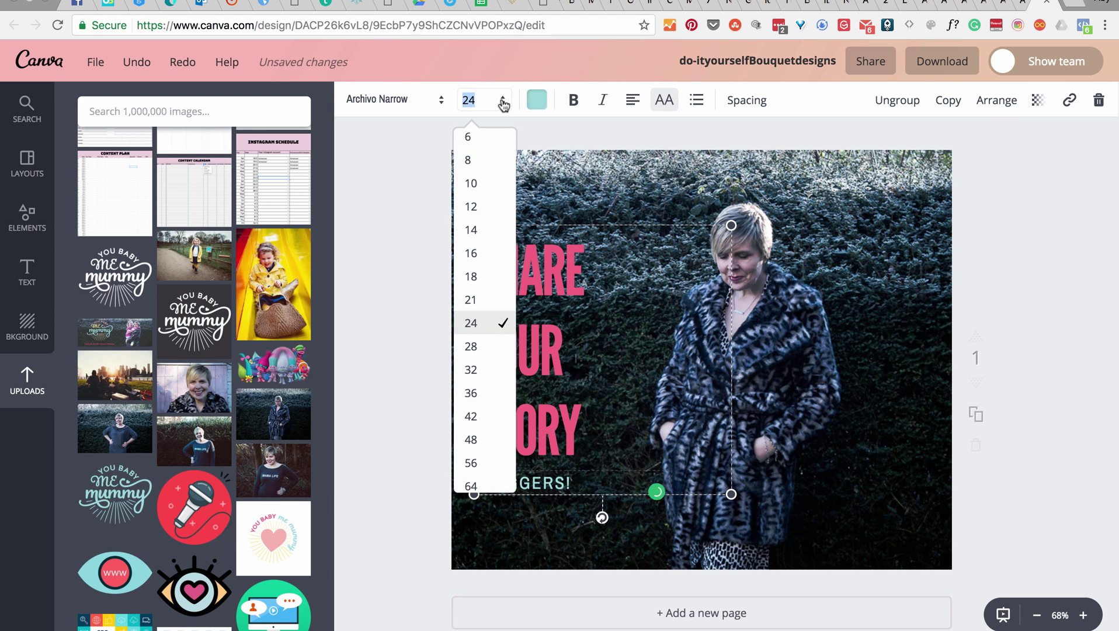
{"action": "left_click", "coordinate": [475, 394]}
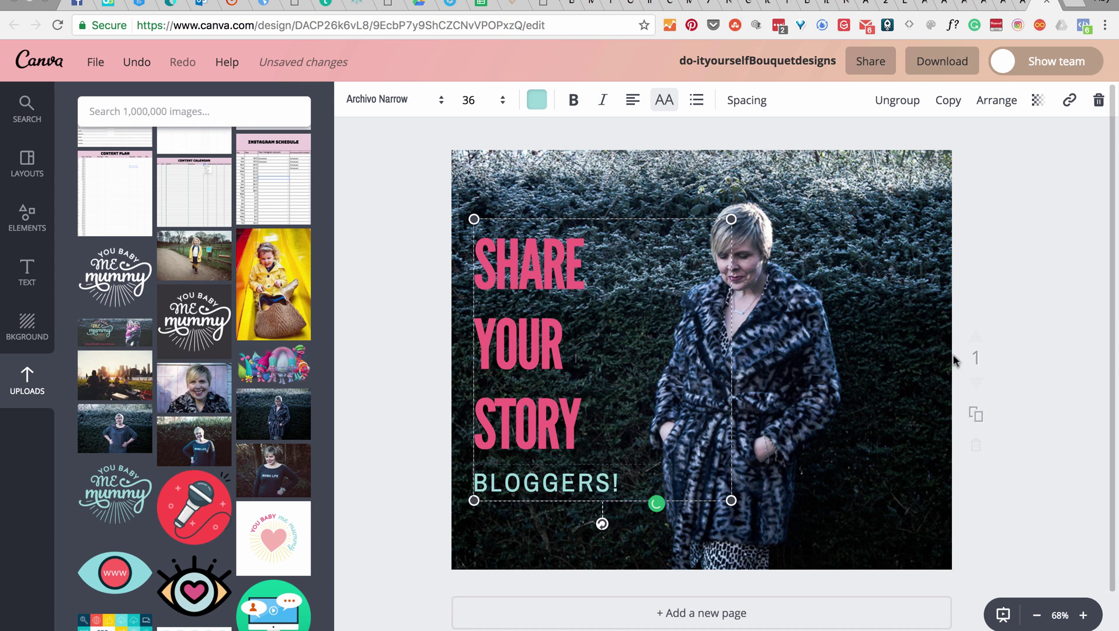
{"action": "left_click", "coordinate": [1024, 324]}
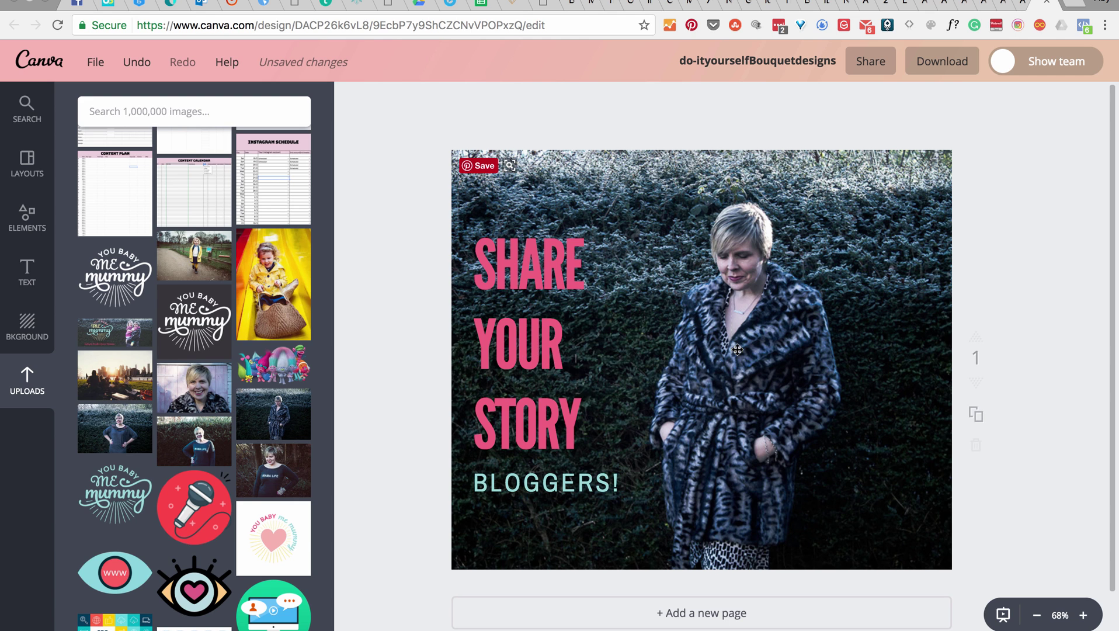
Enlarge the background photo and reposition it so the woman stands near the design's right edge while the photo covers the whole canvas
{"action": "left_click", "coordinate": [819, 258]}
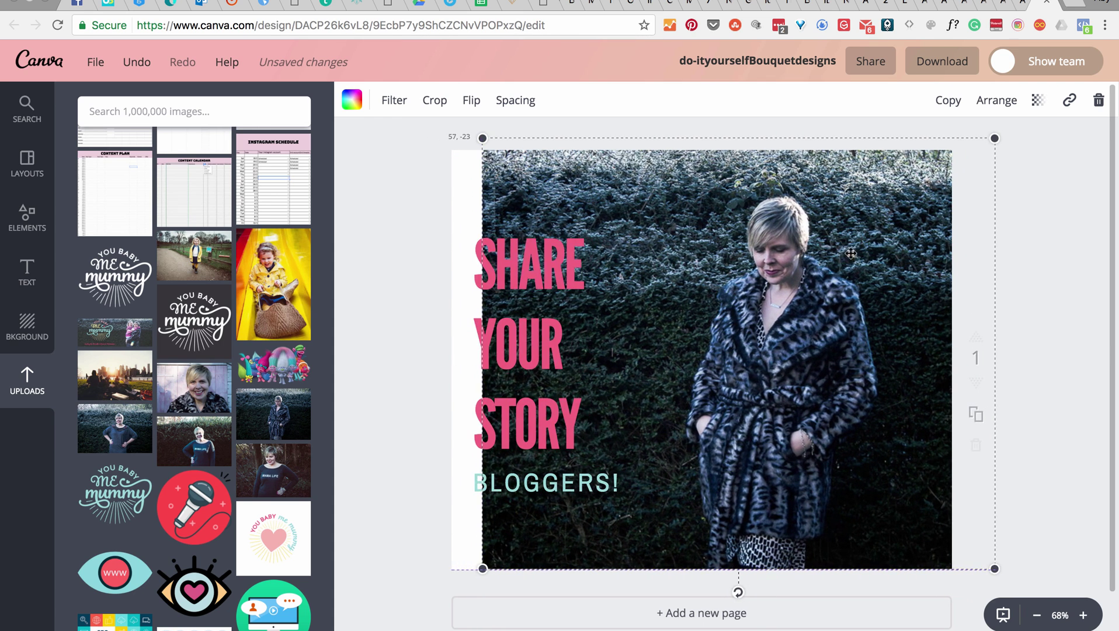
{"action": "left_click_drag", "start_coordinate": [851, 259], "coordinate": [882, 261]}
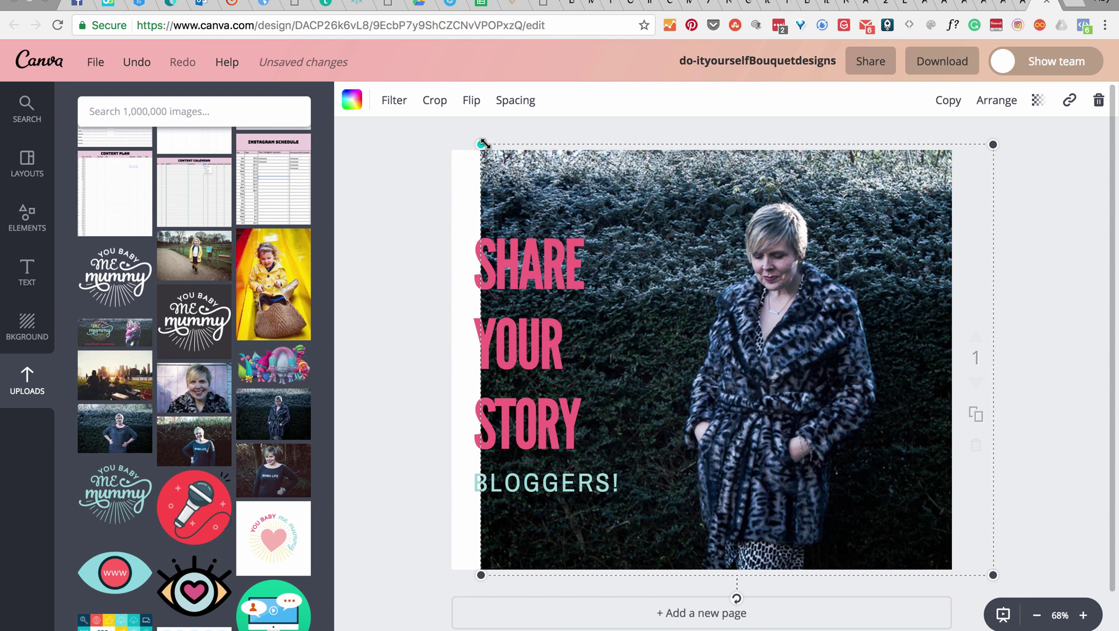
{"action": "left_click_drag", "start_coordinate": [427, 104], "coordinate": [378, 74]}
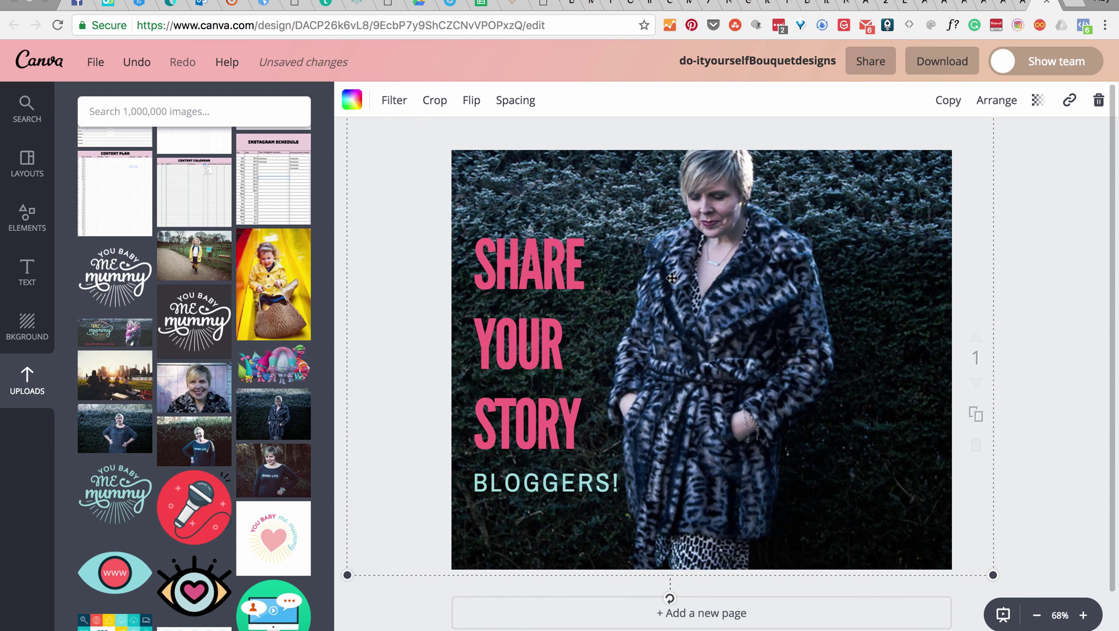
{"action": "left_click_drag", "start_coordinate": [682, 277], "coordinate": [706, 291]}
{"action": "left_click_drag", "start_coordinate": [846, 191], "coordinate": [950, 238]}
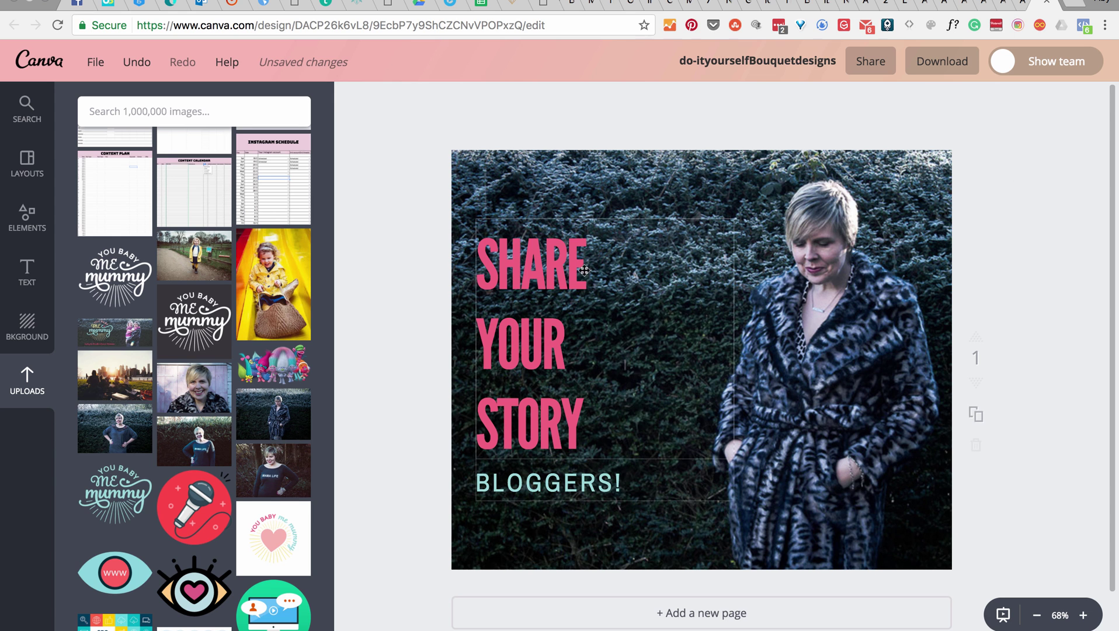
Enlarge the grouped heading and subheading to a font size of about 121 and move the group slightly inward and down on the design
{"action": "left_click", "coordinate": [556, 274]}
{"action": "left_click_drag", "start_coordinate": [733, 218], "coordinate": [813, 158]}
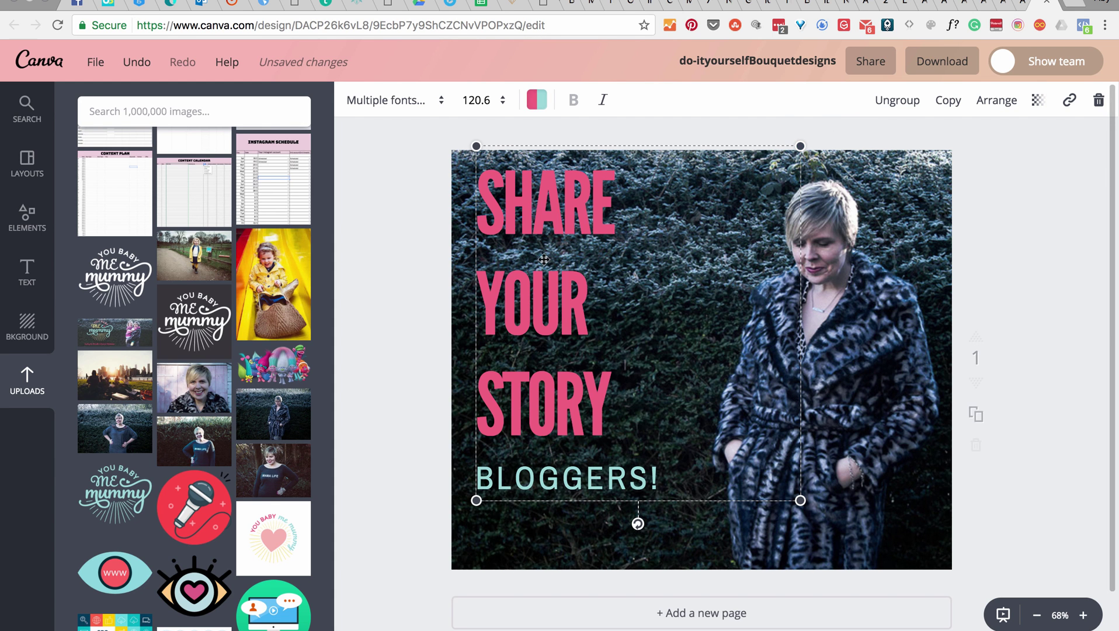
{"action": "left_click_drag", "start_coordinate": [548, 255], "coordinate": [585, 288]}
{"action": "left_click", "coordinate": [1001, 181]}
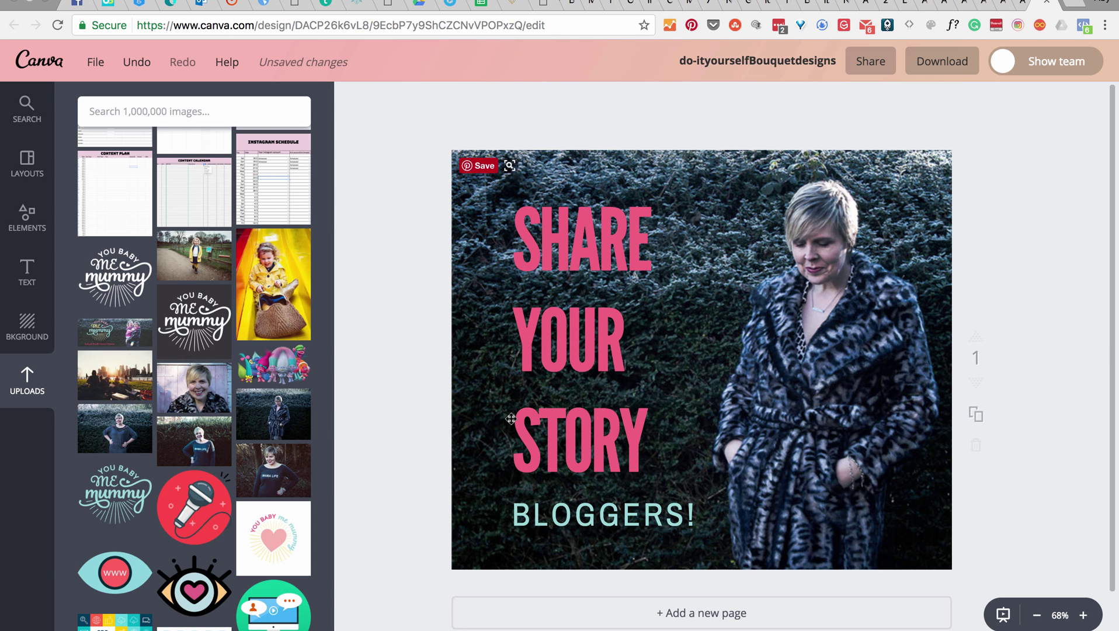
Add a heading text box in the brand font and delete its placeholder text
{"action": "left_click", "coordinate": [27, 271]}
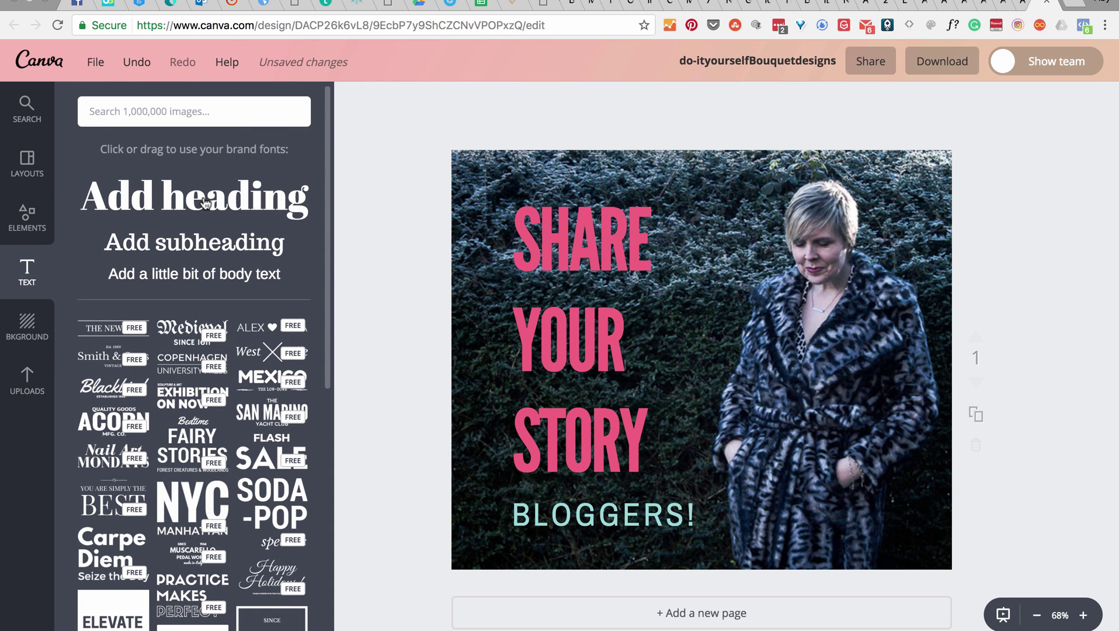
{"action": "left_click", "coordinate": [205, 202]}
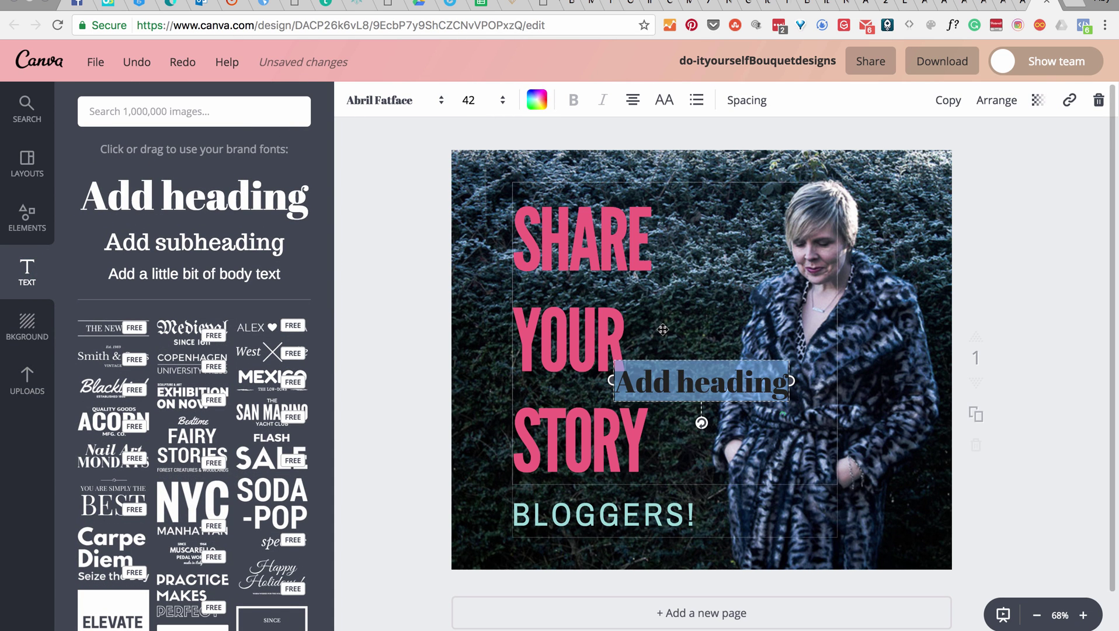
{"action": "key", "text": "BackSpace"}
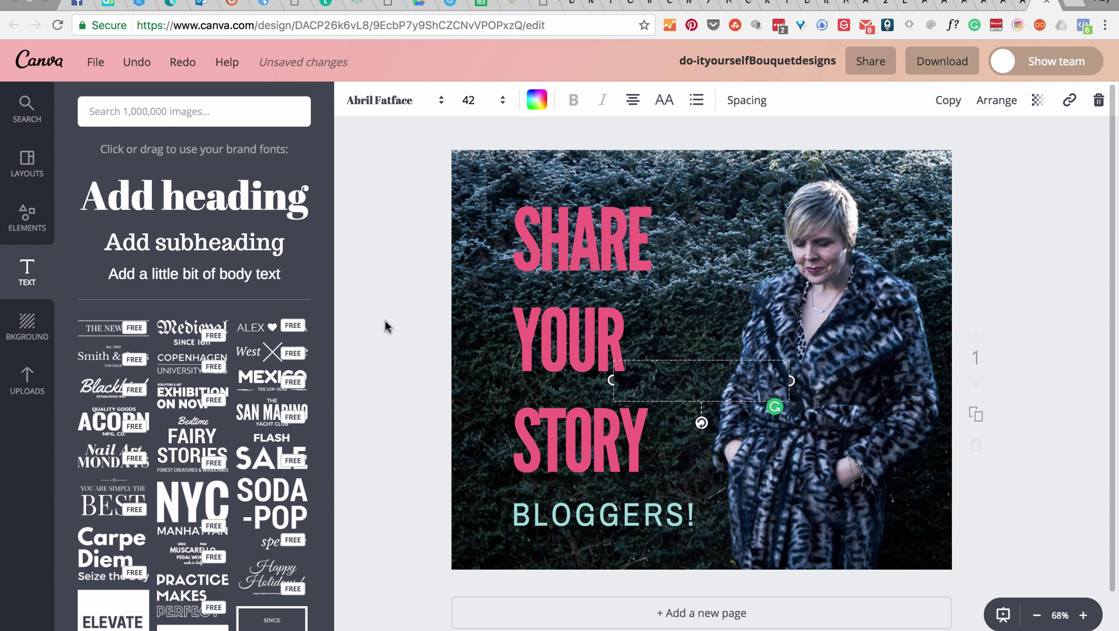
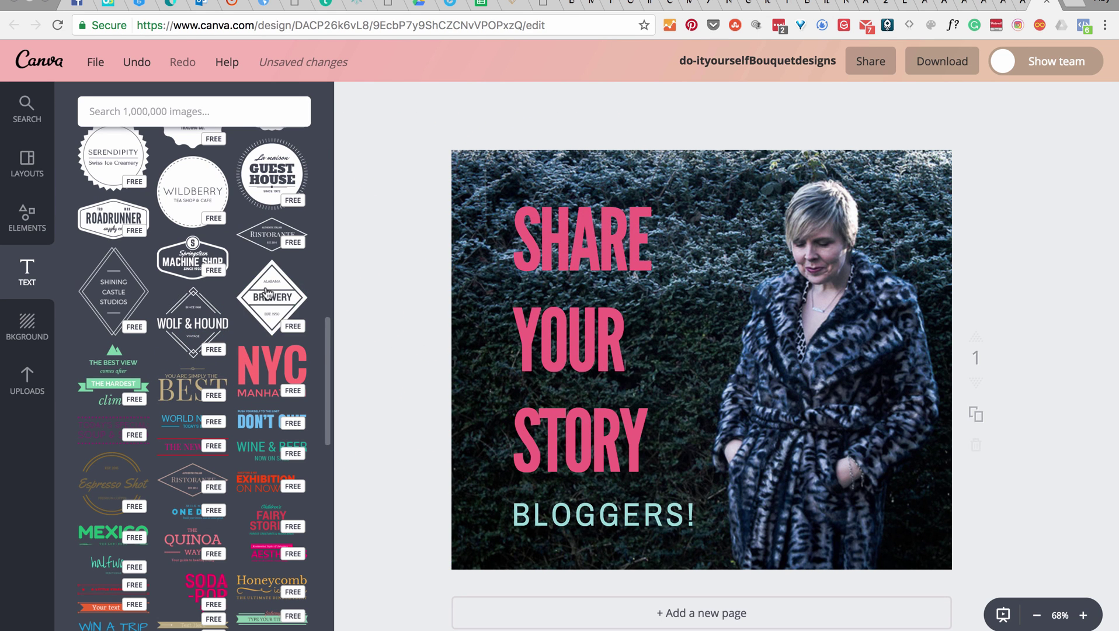
Browse the ready-made text designs, including the coloured banners and badges
{"action": "left_click_drag", "start_coordinate": [266, 292], "coordinate": [245, 380]}
{"action": "scroll", "coordinate": [202, 333], "scroll_direction": "down", "scroll_amount": 3}
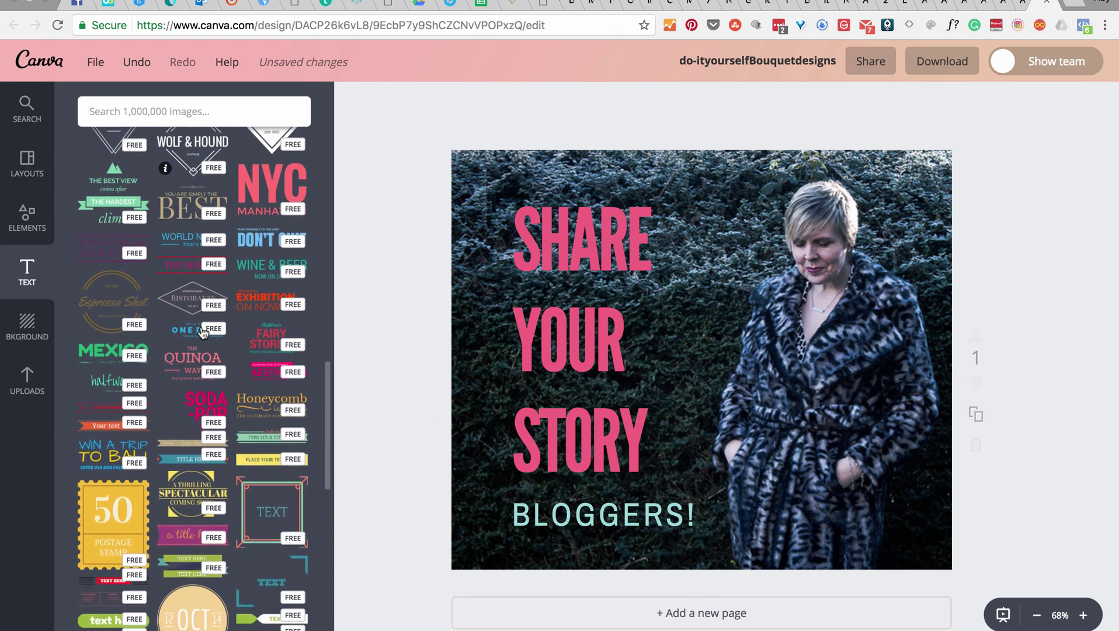
{"action": "scroll", "coordinate": [203, 333], "scroll_direction": "down", "scroll_amount": 3}
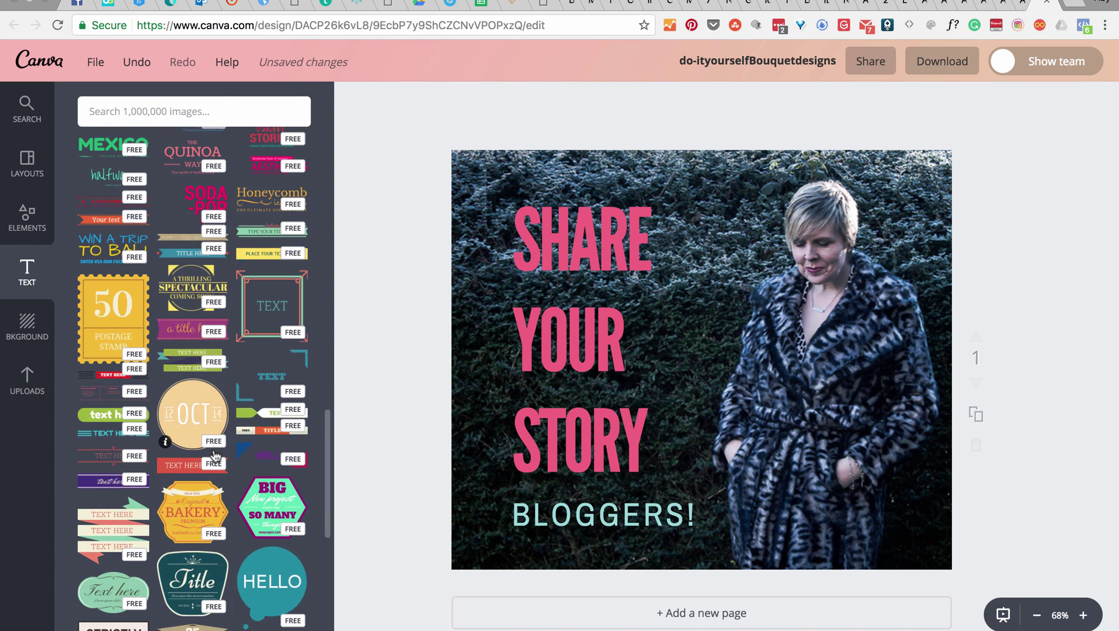
{"action": "scroll", "coordinate": [176, 479], "scroll_direction": "down", "scroll_amount": 1}
{"action": "left_click_drag", "start_coordinate": [113, 524], "coordinate": [103, 487]}
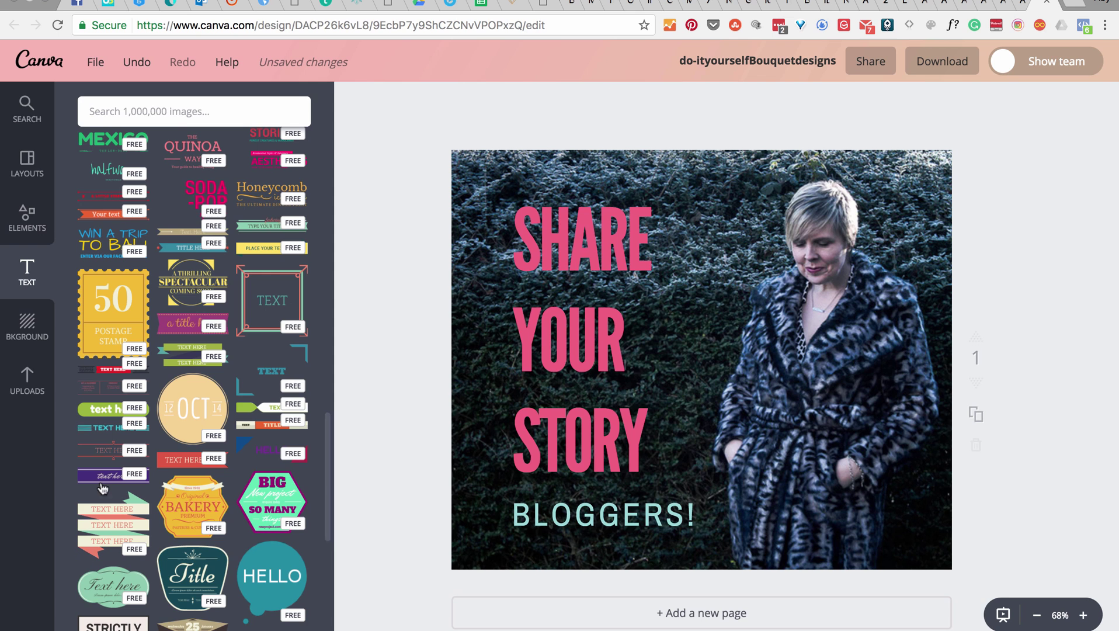
Add the uploaded yellow heart graphic with yellow rays to the design's bottom-right corner and shrink it
{"action": "left_click", "coordinate": [26, 376]}
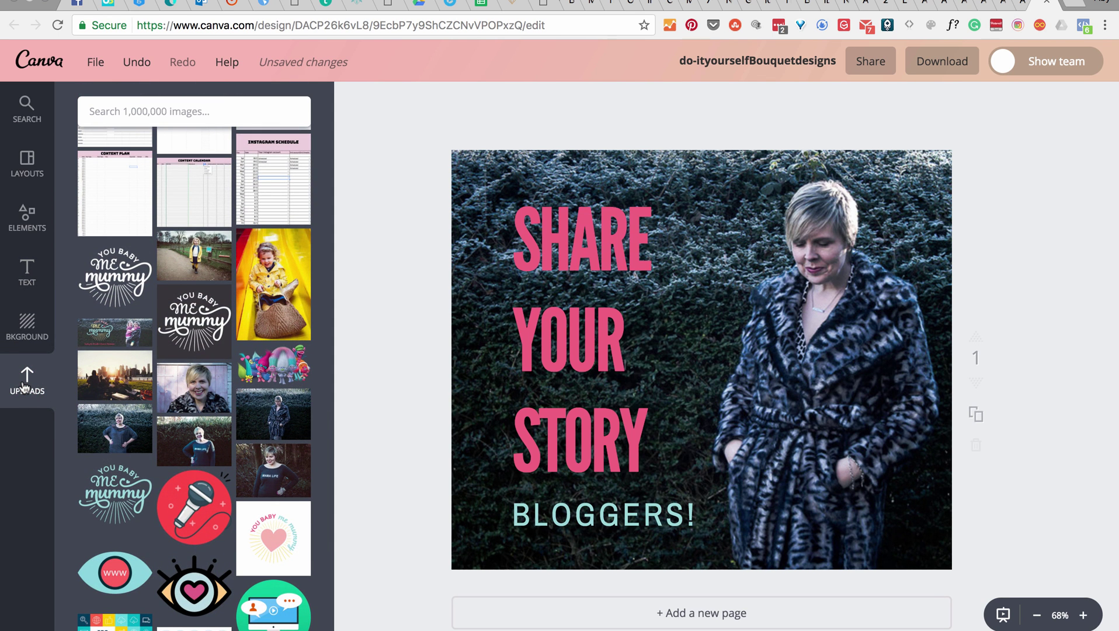
{"action": "scroll", "coordinate": [195, 487], "scroll_direction": "down", "scroll_amount": 5}
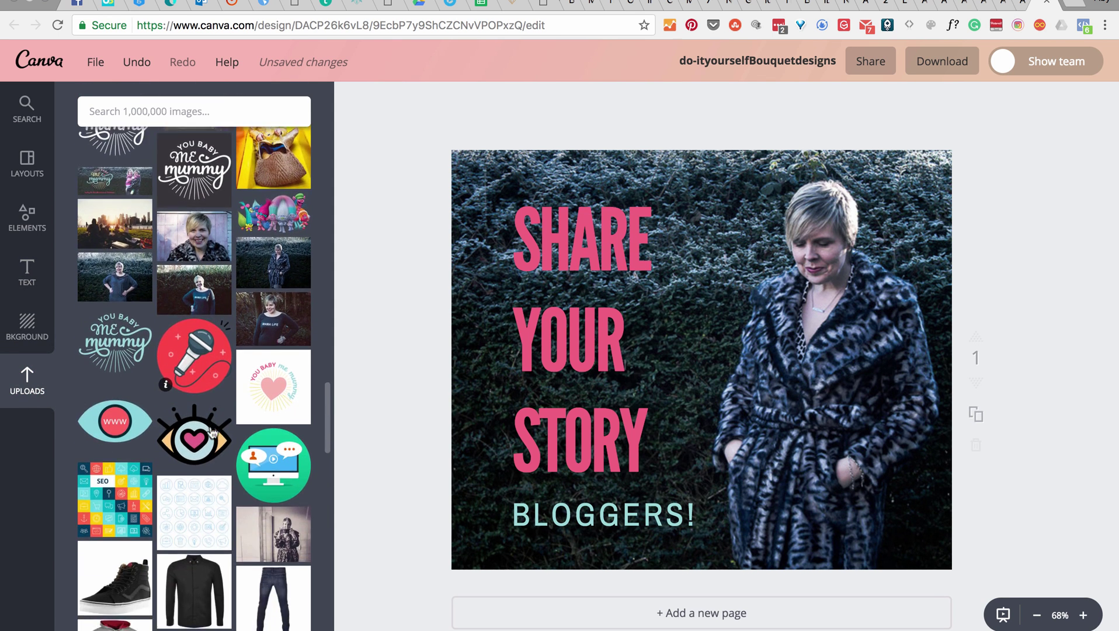
{"action": "scroll", "coordinate": [212, 432], "scroll_direction": "up", "scroll_amount": 10}
{"action": "scroll", "coordinate": [212, 432], "scroll_direction": "up", "scroll_amount": 10}
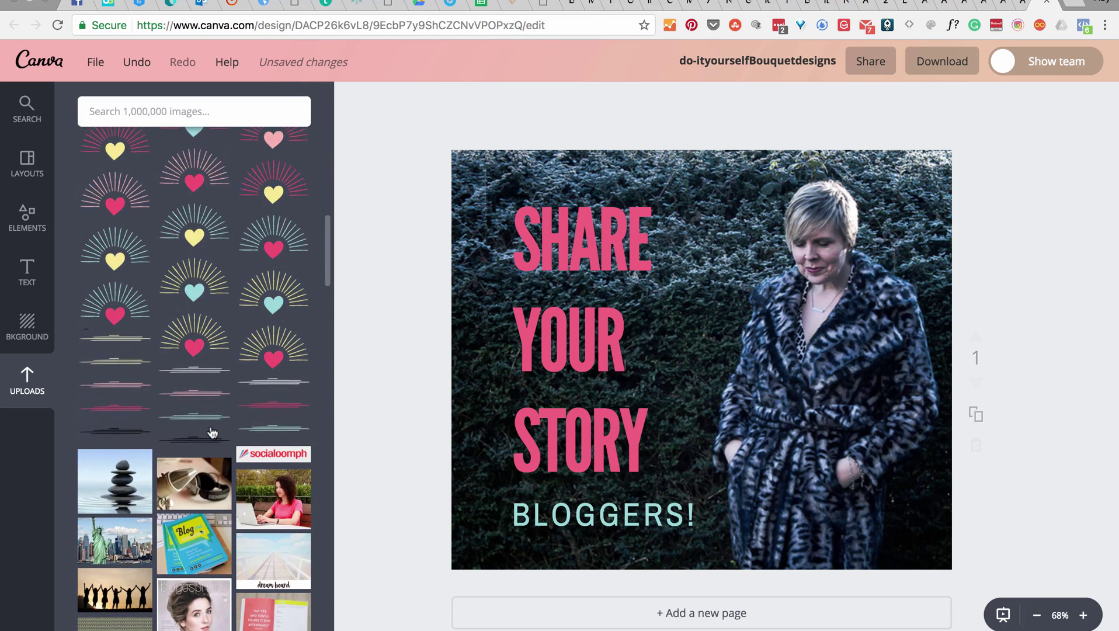
{"action": "scroll", "coordinate": [212, 432], "scroll_direction": "up", "scroll_amount": 4}
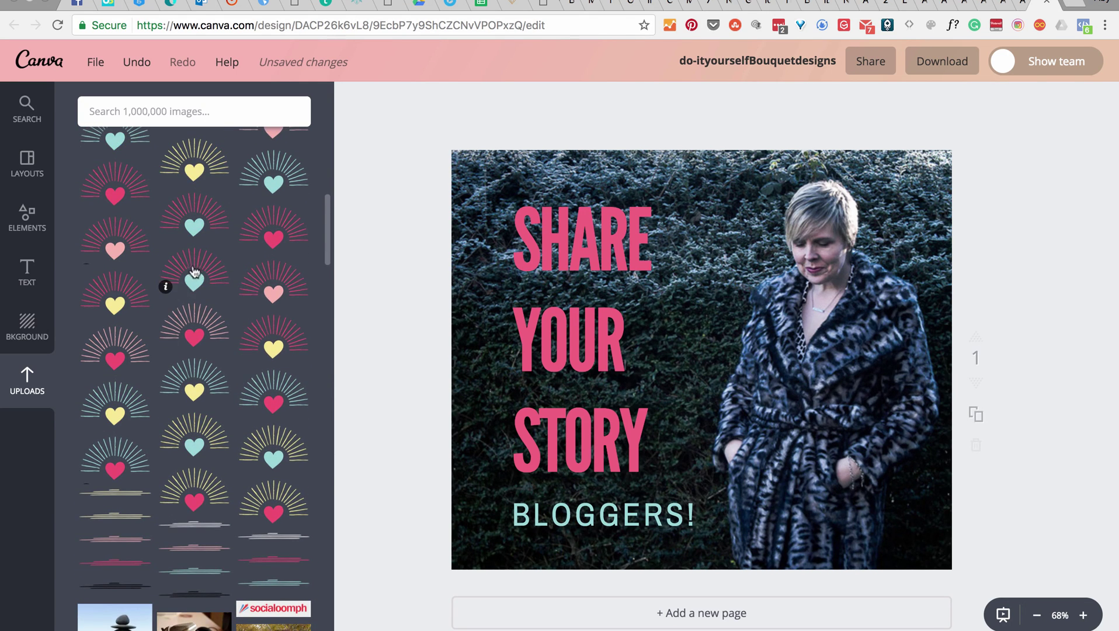
{"action": "left_click_drag", "start_coordinate": [190, 271], "coordinate": [235, 368]}
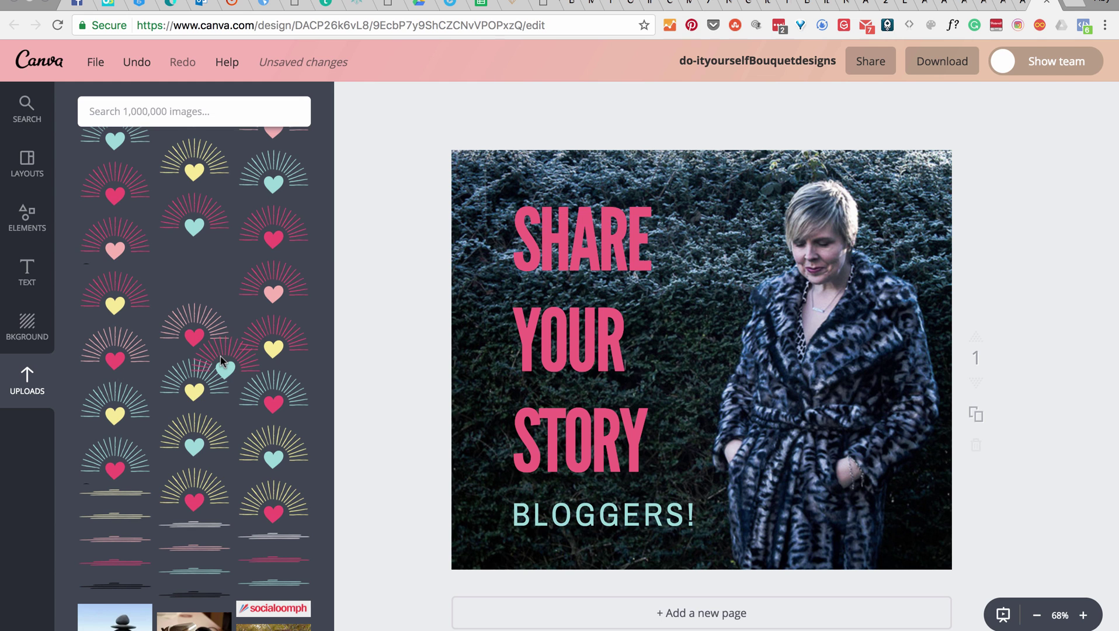
{"action": "scroll", "coordinate": [216, 353], "scroll_direction": "up", "scroll_amount": 5}
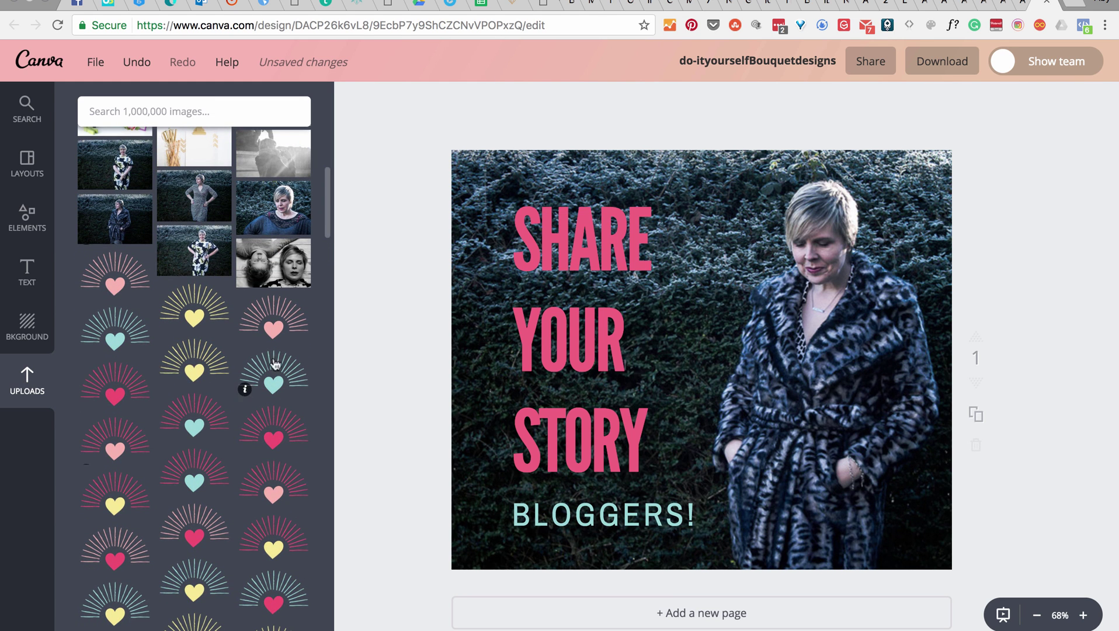
{"action": "left_click_drag", "start_coordinate": [219, 360], "coordinate": [822, 364]}
{"action": "left_click_drag", "start_coordinate": [883, 335], "coordinate": [886, 509]}
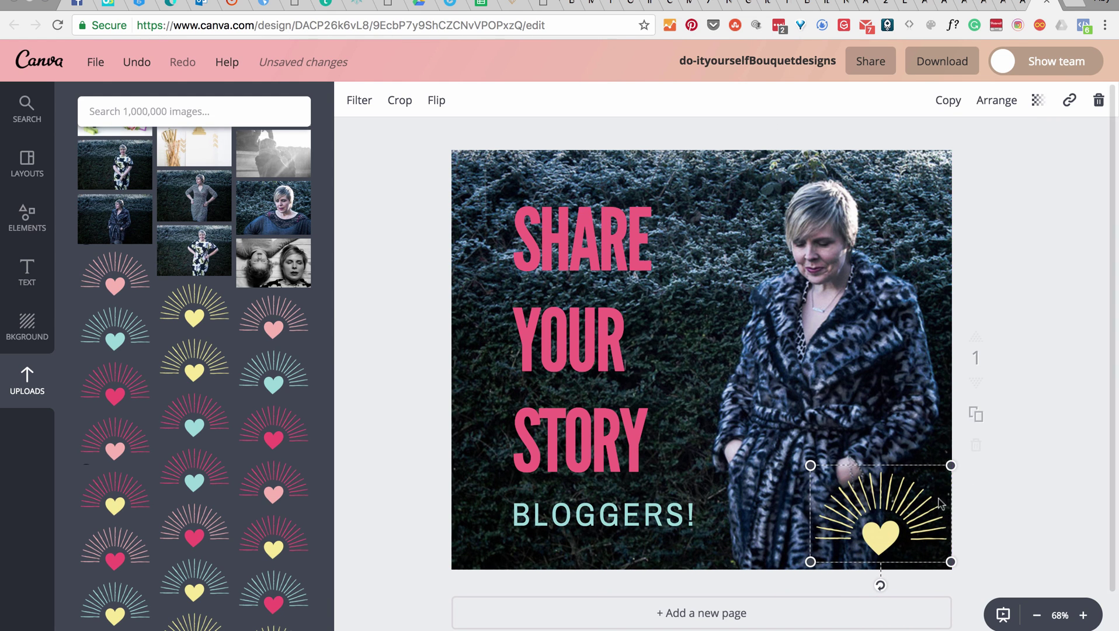
{"action": "left_click_drag", "start_coordinate": [951, 464], "coordinate": [914, 539]}
{"action": "left_click", "coordinate": [1022, 506]}
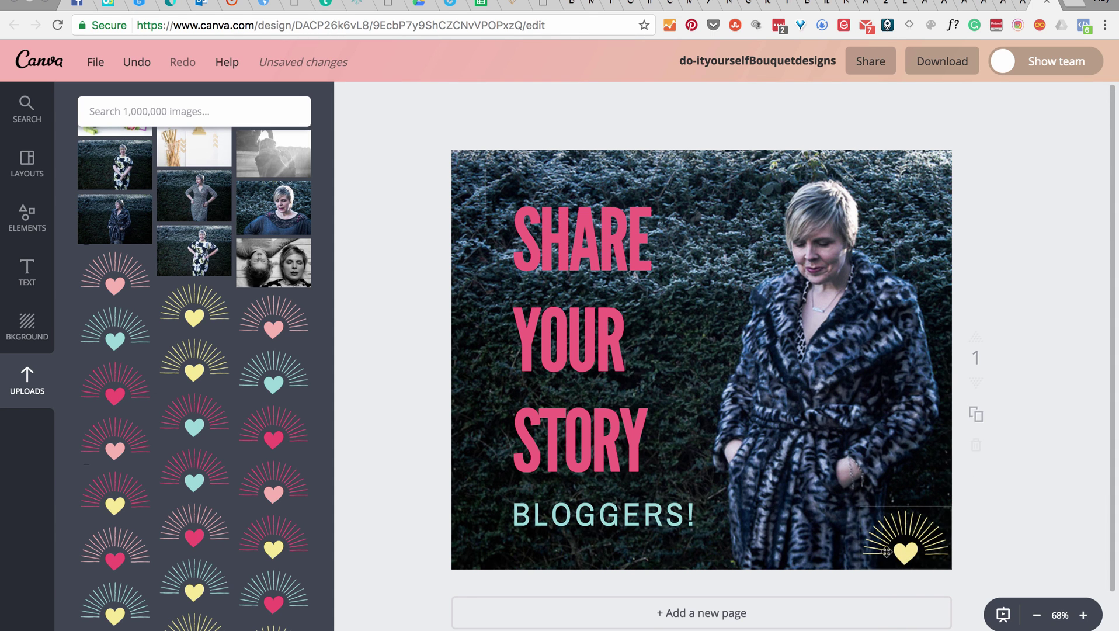
Delete the yellow heart graphic from the design
{"action": "left_click", "coordinate": [905, 558]}
{"action": "left_click", "coordinate": [910, 540]}
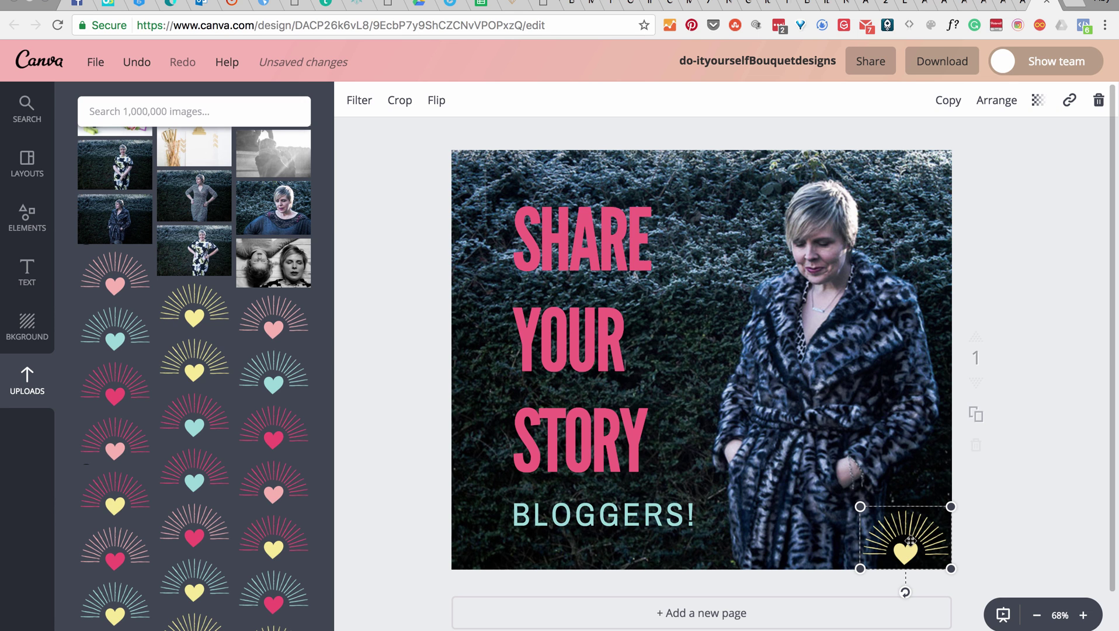
{"action": "key", "text": "Delete"}
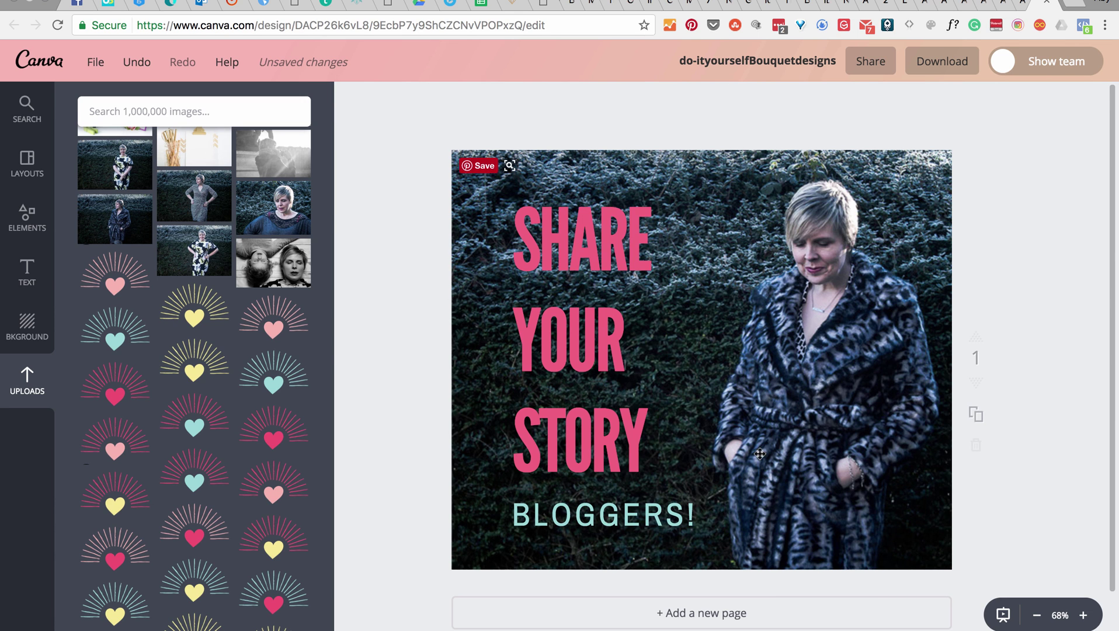
Add the uploaded white "You Baby Me Mummy" logo without a background to the design and shrink it to a small badge
{"action": "scroll", "coordinate": [286, 429], "scroll_direction": "up", "scroll_amount": 5}
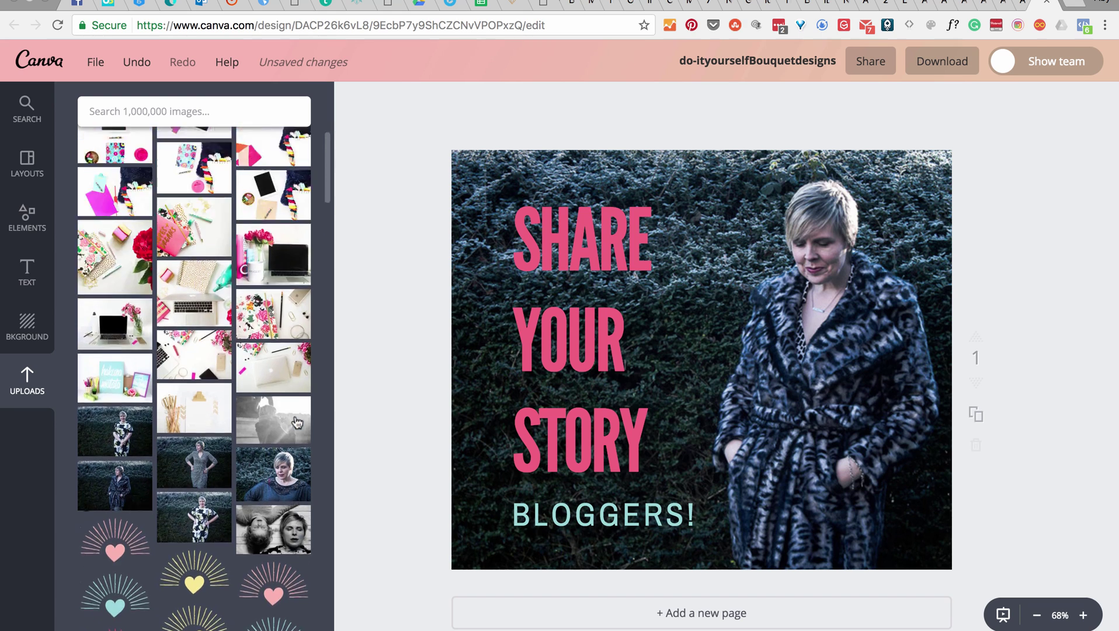
{"action": "scroll", "coordinate": [296, 422], "scroll_direction": "up", "scroll_amount": 5}
{"action": "scroll", "coordinate": [297, 418], "scroll_direction": "down", "scroll_amount": 10}
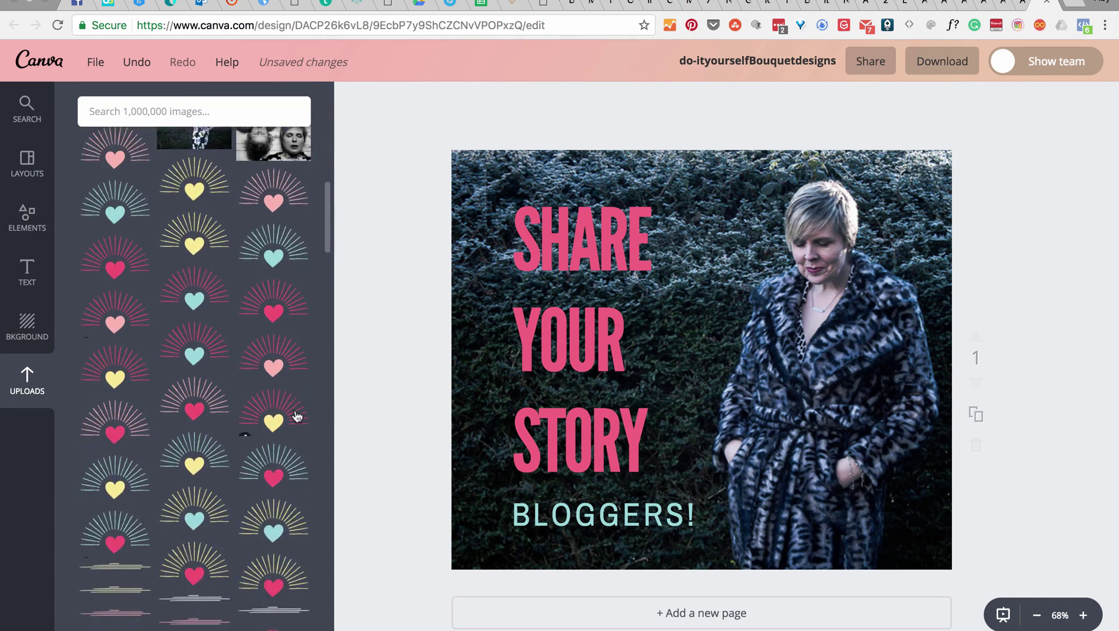
{"action": "scroll", "coordinate": [297, 411], "scroll_direction": "down", "scroll_amount": 15}
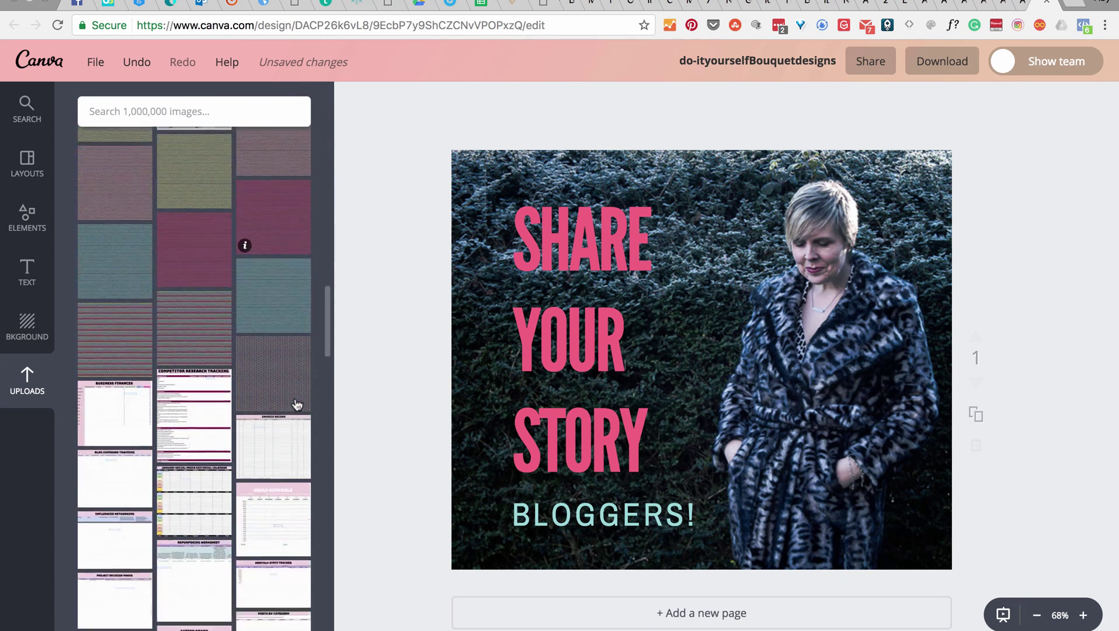
{"action": "scroll", "coordinate": [296, 404], "scroll_direction": "down", "scroll_amount": 10}
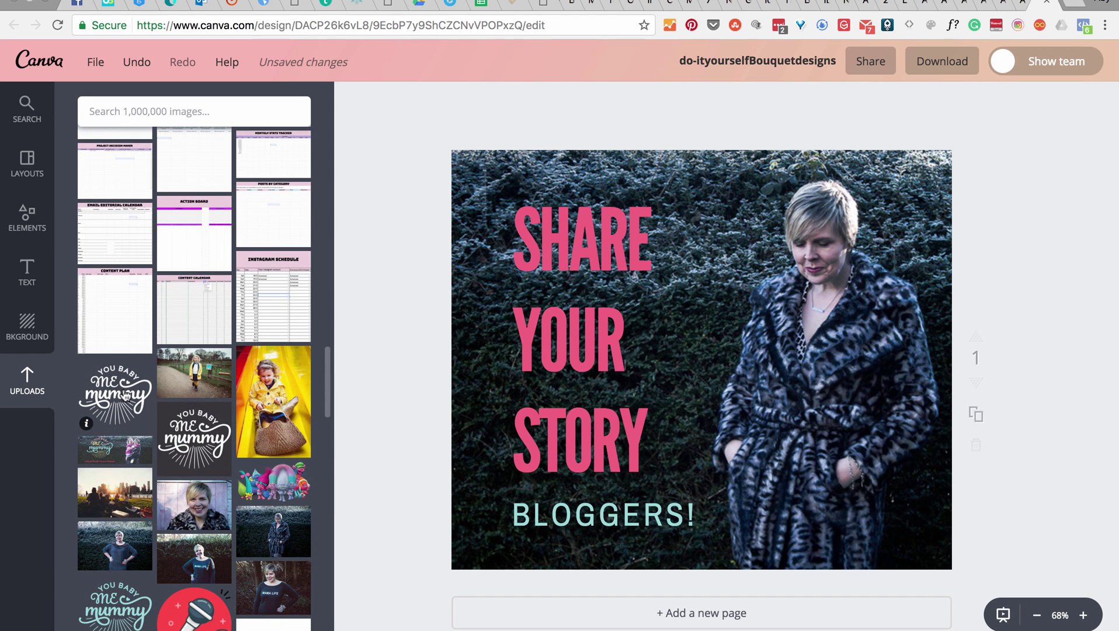
{"action": "left_click_drag", "start_coordinate": [115, 403], "coordinate": [228, 403]}
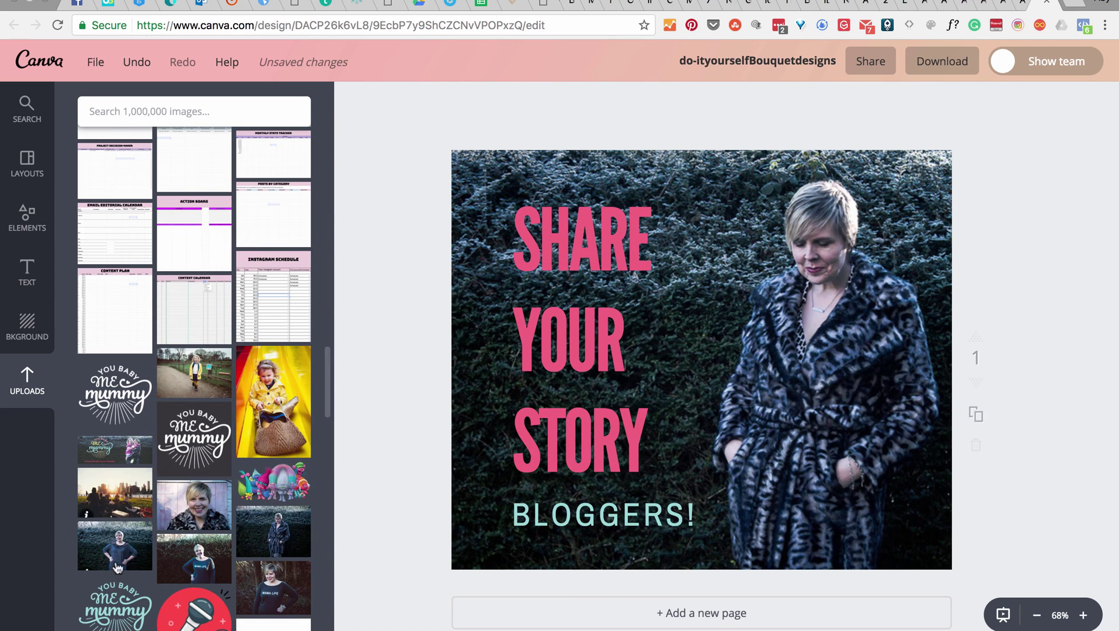
{"action": "mouse_move", "coordinate": [115, 601]}
{"action": "left_mouse_down"}
{"action": "mouse_move", "coordinate": [492, 362]}
{"action": "mouse_move", "coordinate": [121, 592]}
{"action": "left_mouse_up"}
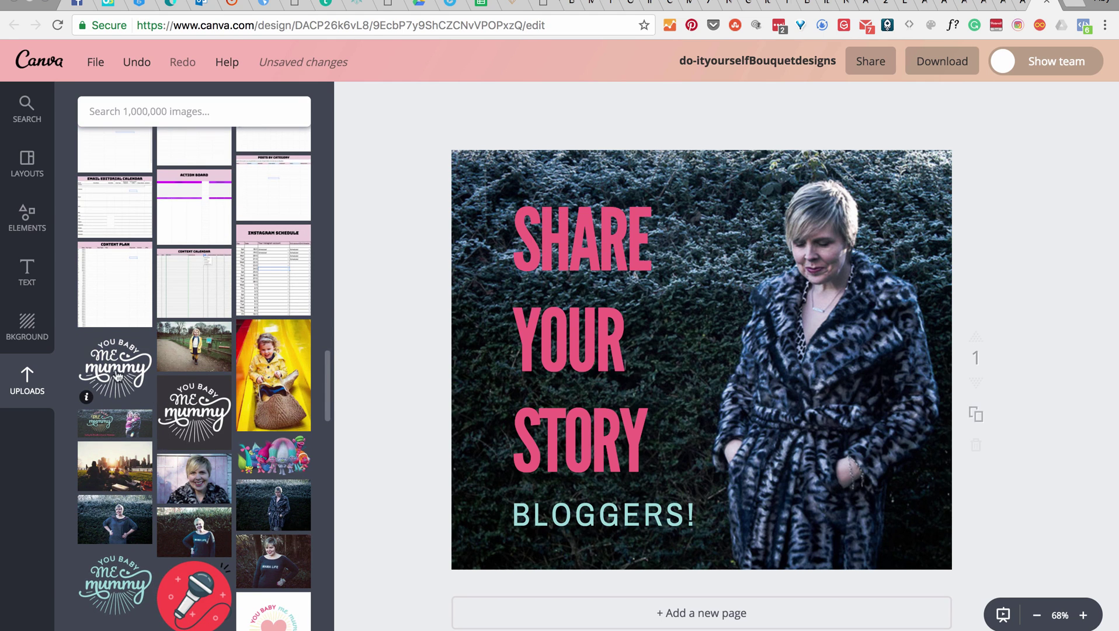
{"action": "left_click_drag", "start_coordinate": [115, 368], "coordinate": [703, 348]}
{"action": "left_click_drag", "start_coordinate": [545, 581], "coordinate": [835, 290]}
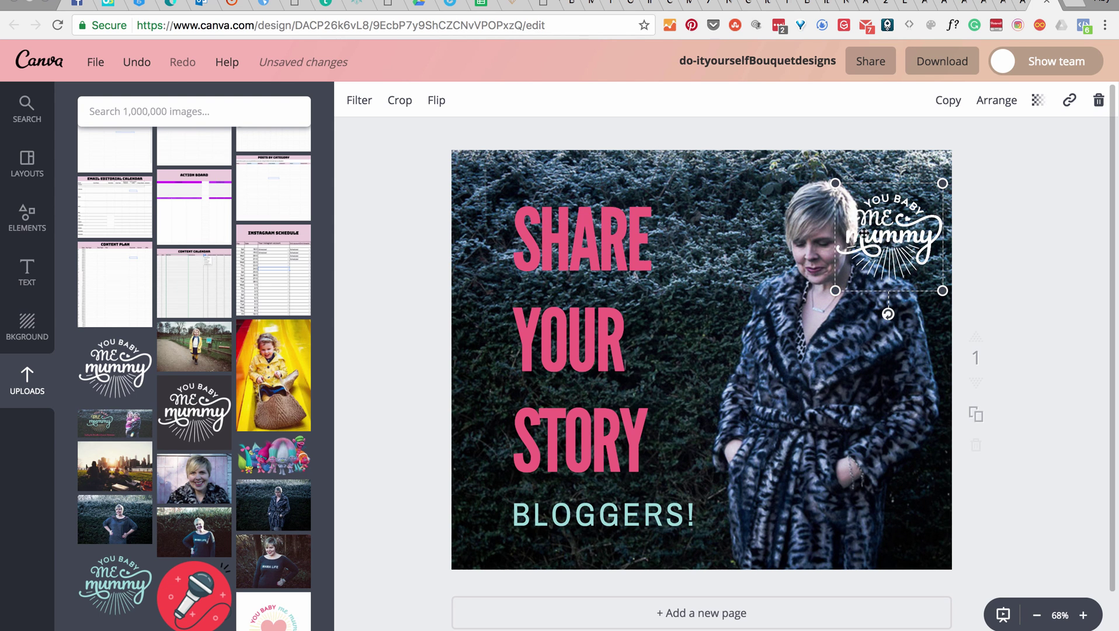
Move the white logo into the design's bottom-right corner and nudge the grouped heading and subheading slightly left
{"action": "left_click_drag", "start_coordinate": [863, 233], "coordinate": [890, 523]}
{"action": "left_click", "coordinate": [1057, 500]}
{"action": "left_click", "coordinate": [1076, 497]}
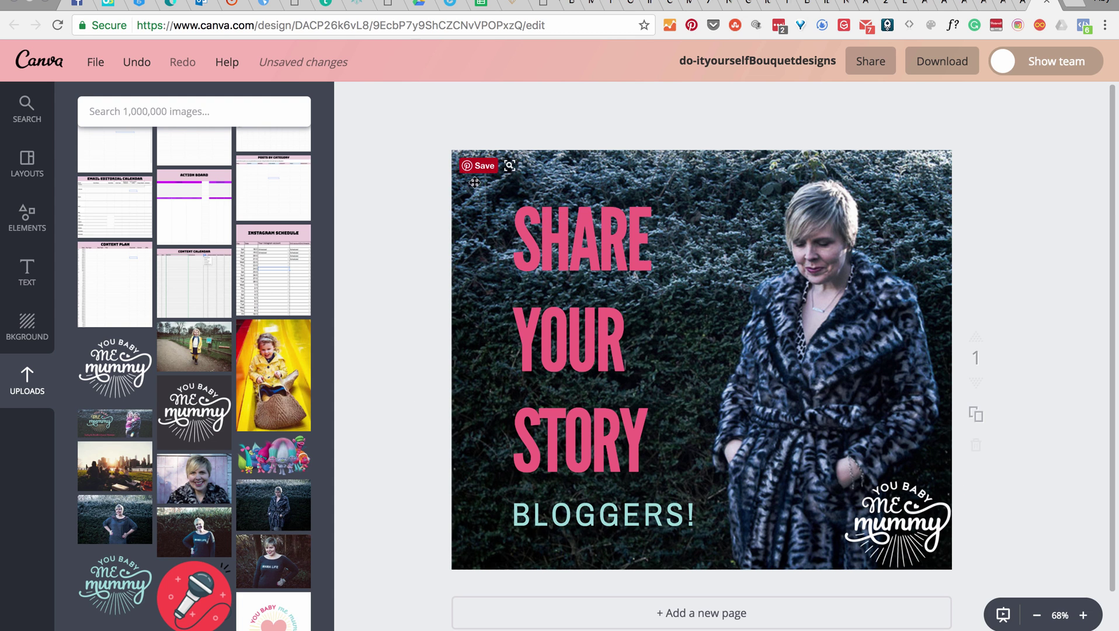
{"action": "left_click_drag", "start_coordinate": [625, 169], "coordinate": [617, 169]}
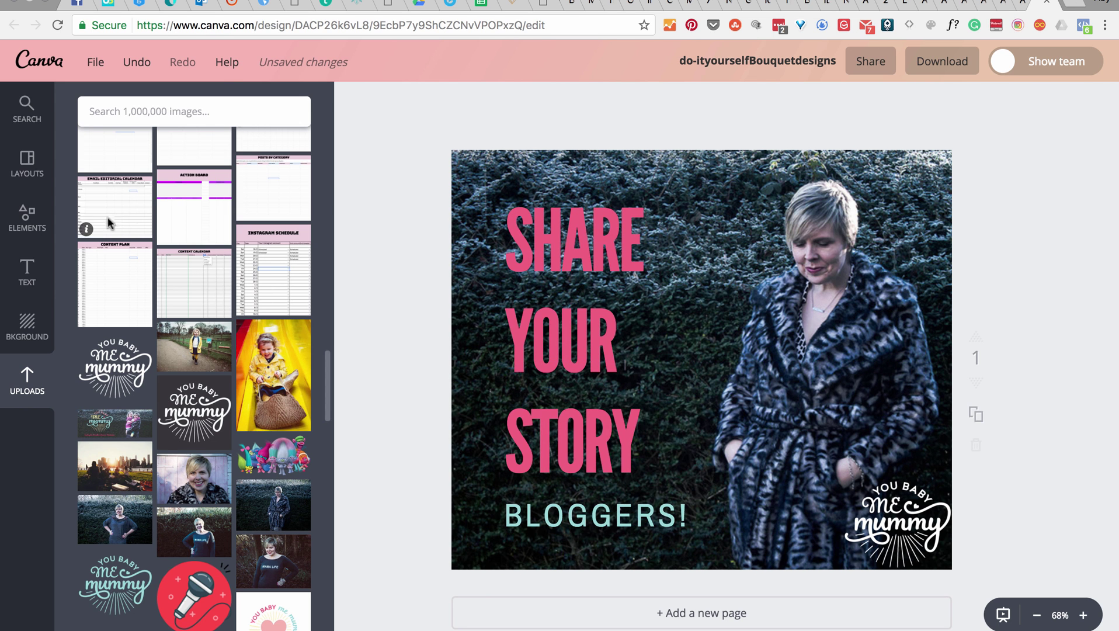
{"action": "left_click", "coordinate": [25, 274]}
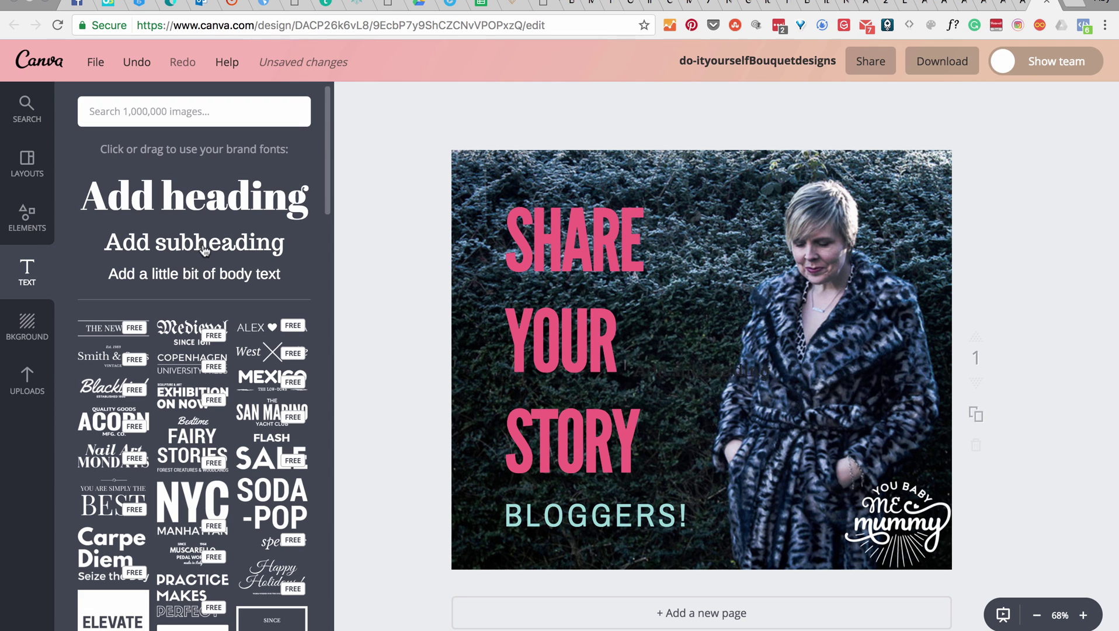
{"action": "key", "text": "BackSpace"}
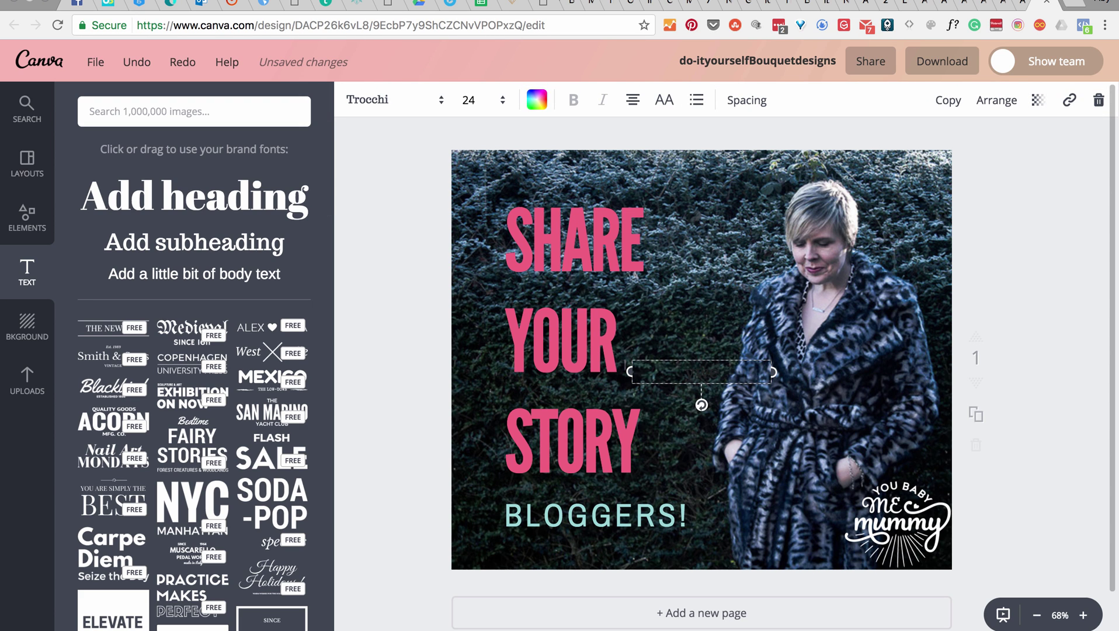
{"action": "type", "text": "http://www.youbabymemummy.com"}
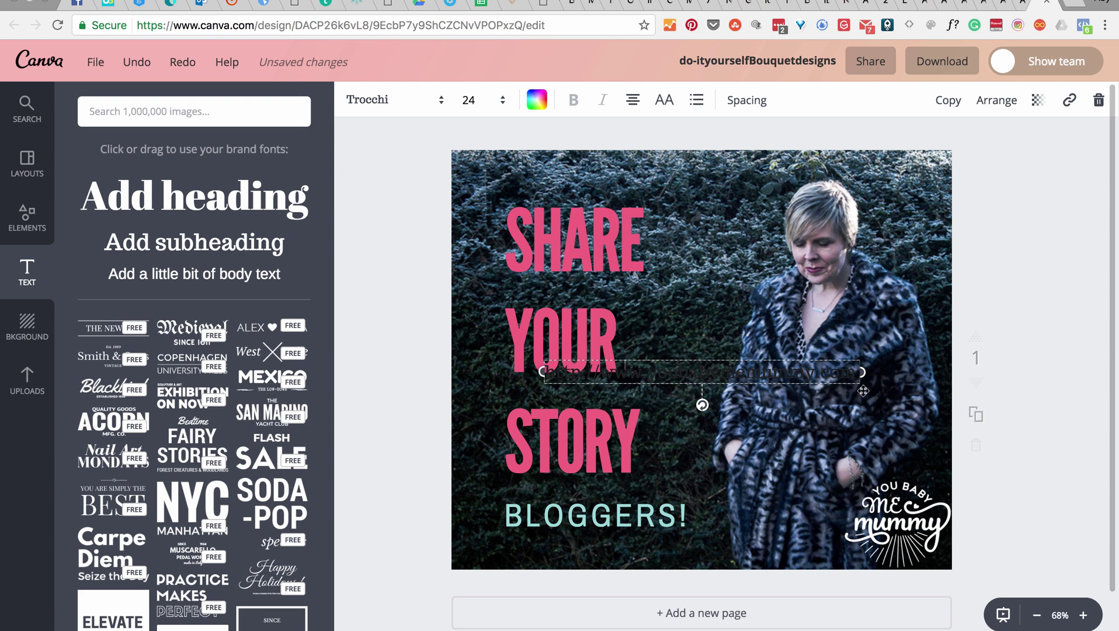
{"action": "left_click", "coordinate": [1016, 333]}
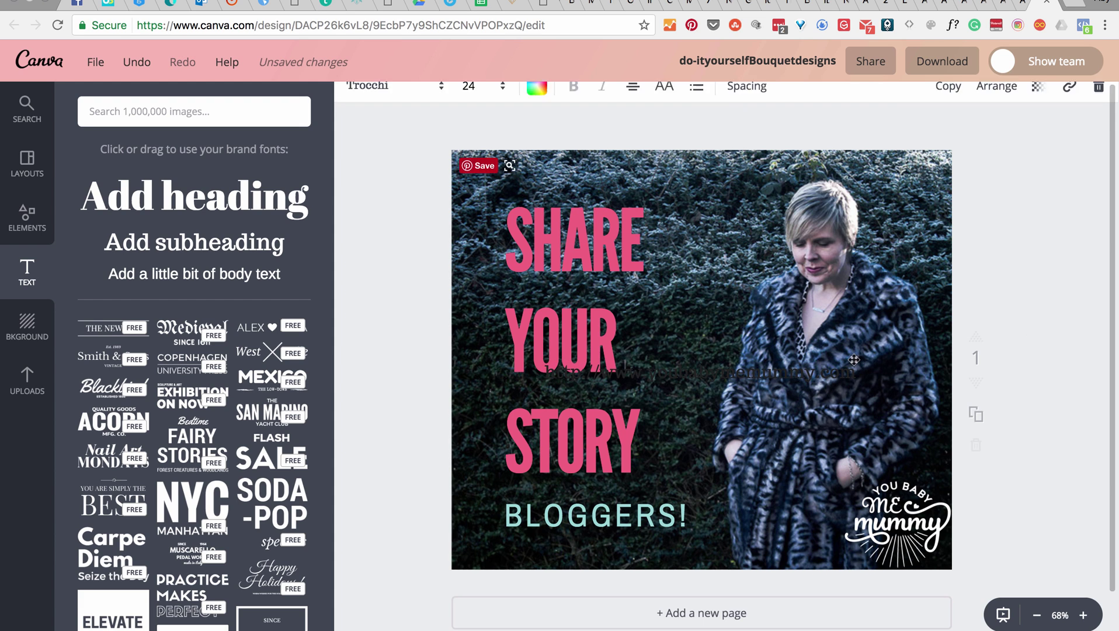
Change the web address text to white
{"action": "left_click", "coordinate": [701, 371]}
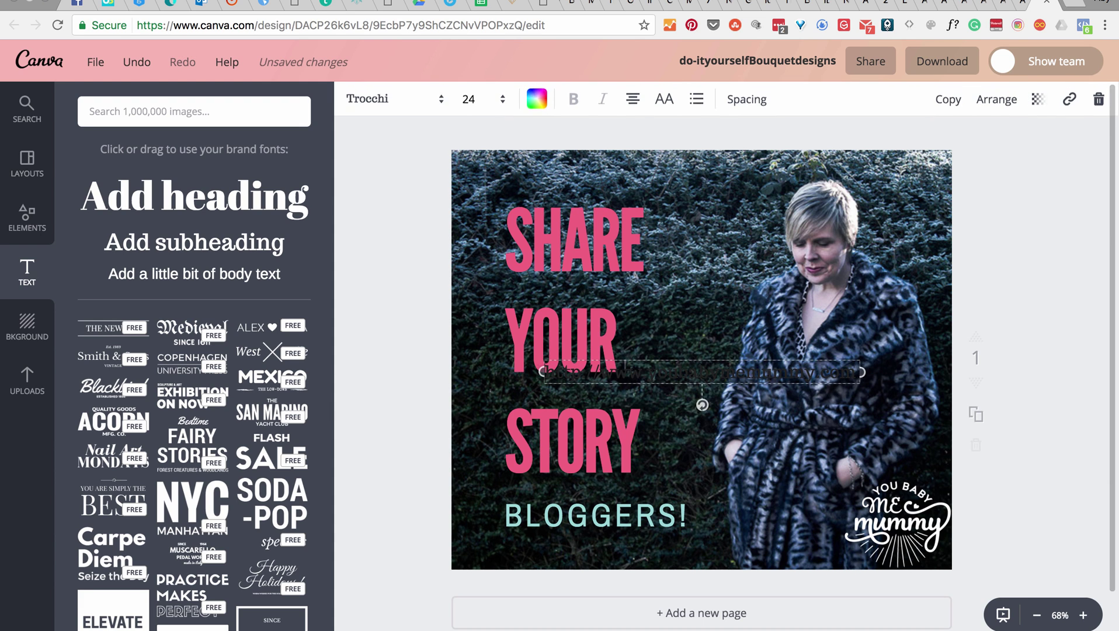
{"action": "left_click", "coordinate": [534, 99]}
{"action": "scroll", "coordinate": [610, 308], "scroll_direction": "down", "scroll_amount": 2}
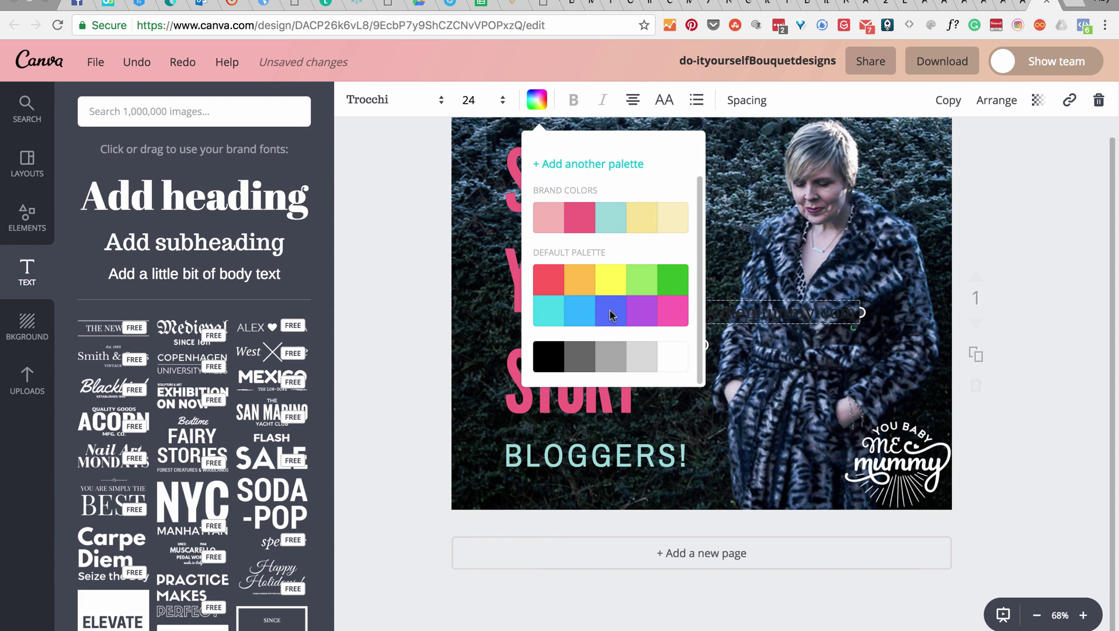
{"action": "left_click", "coordinate": [676, 358]}
{"action": "left_click", "coordinate": [1085, 250]}
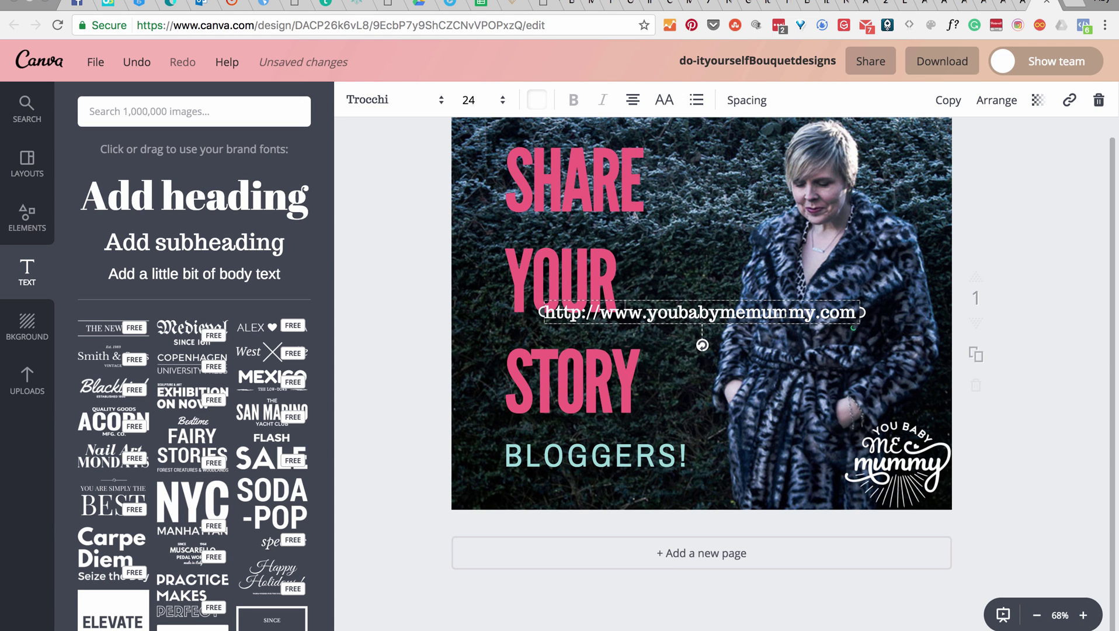
Try the uploaded dallon font on the web address text
{"action": "key", "text": "super+z"}
{"action": "left_click", "coordinate": [440, 101]}
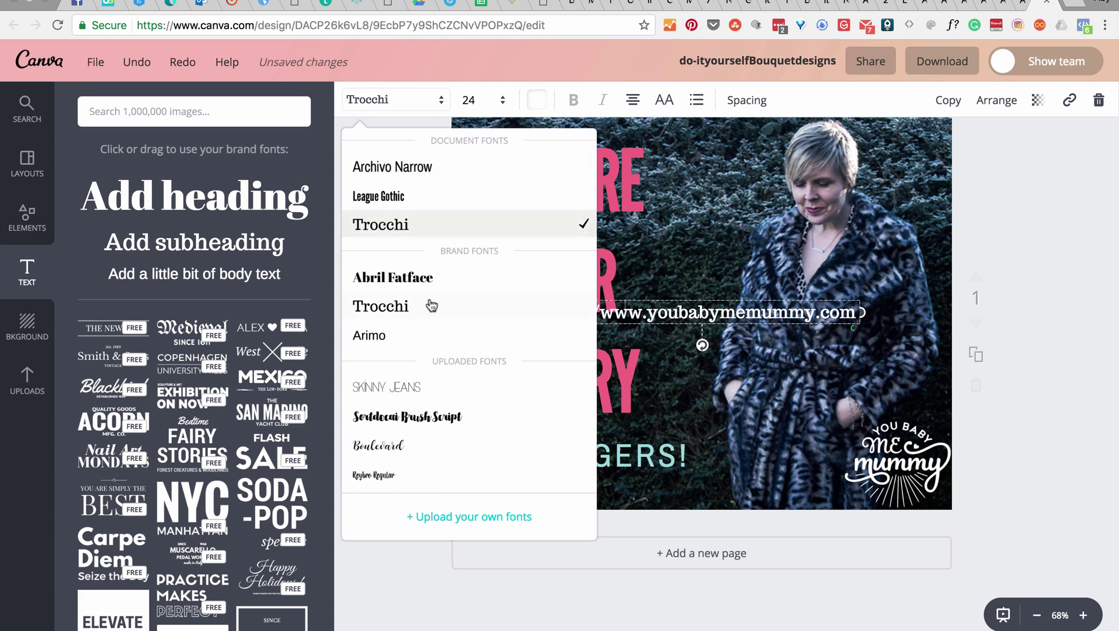
{"action": "scroll", "coordinate": [431, 305], "scroll_direction": "down", "scroll_amount": 3}
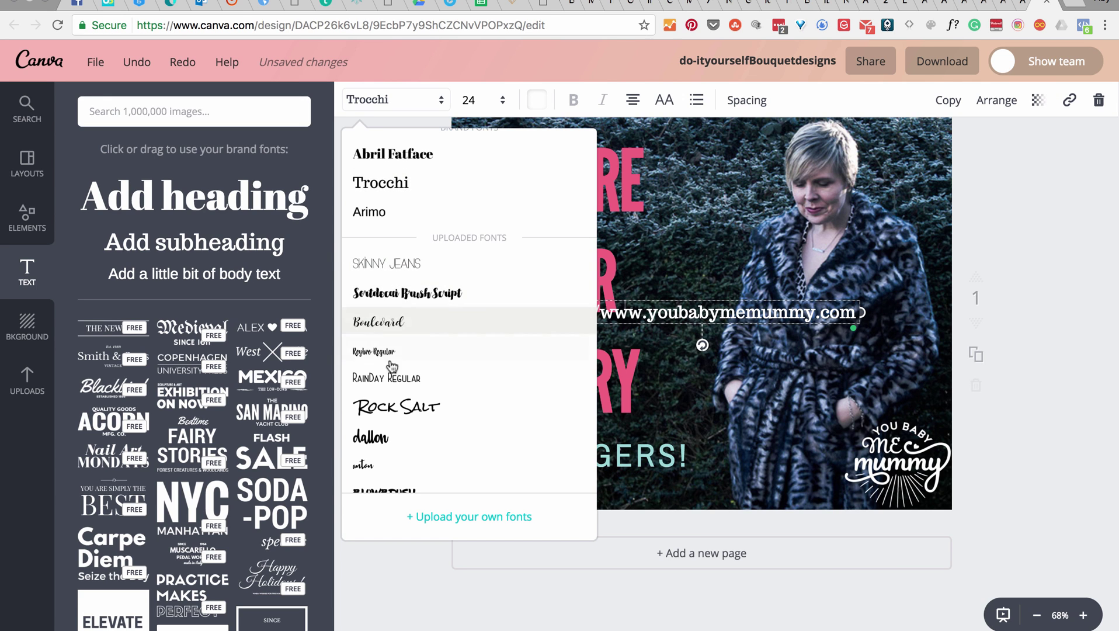
{"action": "left_click", "coordinate": [398, 439]}
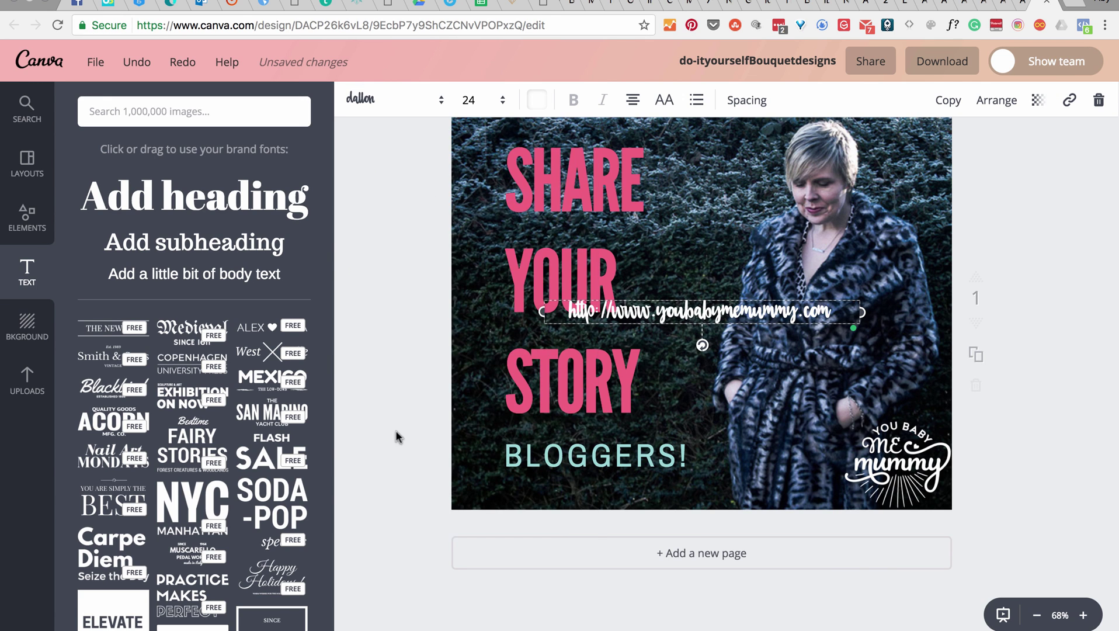
Set the web address text to the uploaded Skinny Jeans font
{"action": "left_click", "coordinate": [417, 102]}
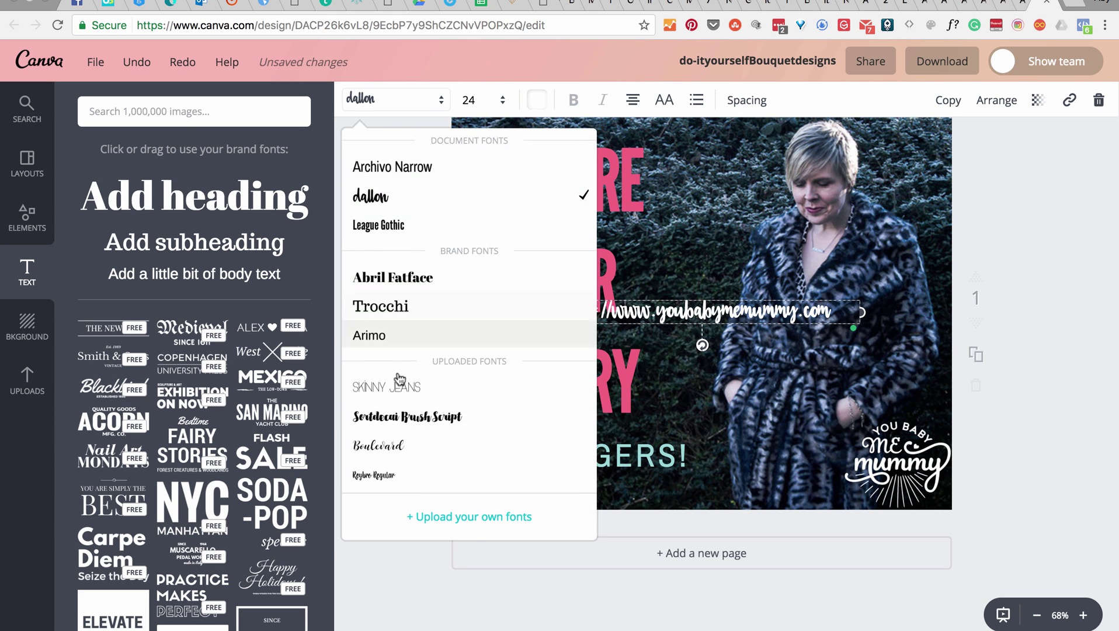
{"action": "scroll", "coordinate": [399, 380], "scroll_direction": "down", "scroll_amount": 3}
{"action": "left_click", "coordinate": [400, 295]}
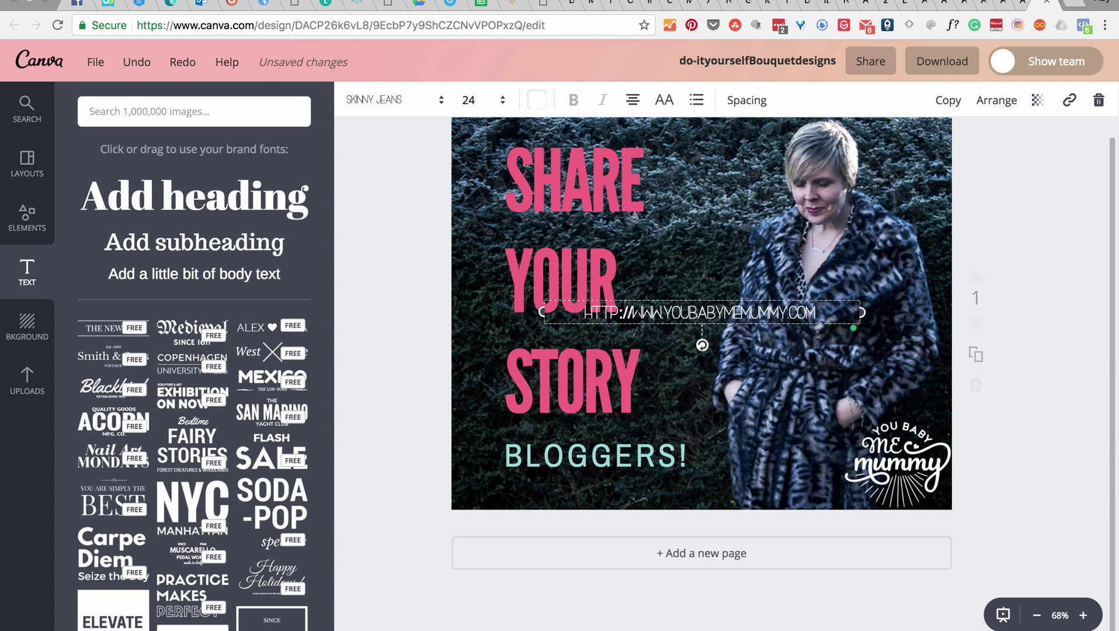
{"action": "key", "text": "BackSpace"}
{"action": "key", "text": "BackSpace"}
{"action": "key", "text": "BackSpace"}
{"action": "key", "text": "BackSpace"}
{"action": "key", "text": "BackSpace"}
{"action": "key", "text": "BackSpace"}
{"action": "key", "text": "BackSpace"}
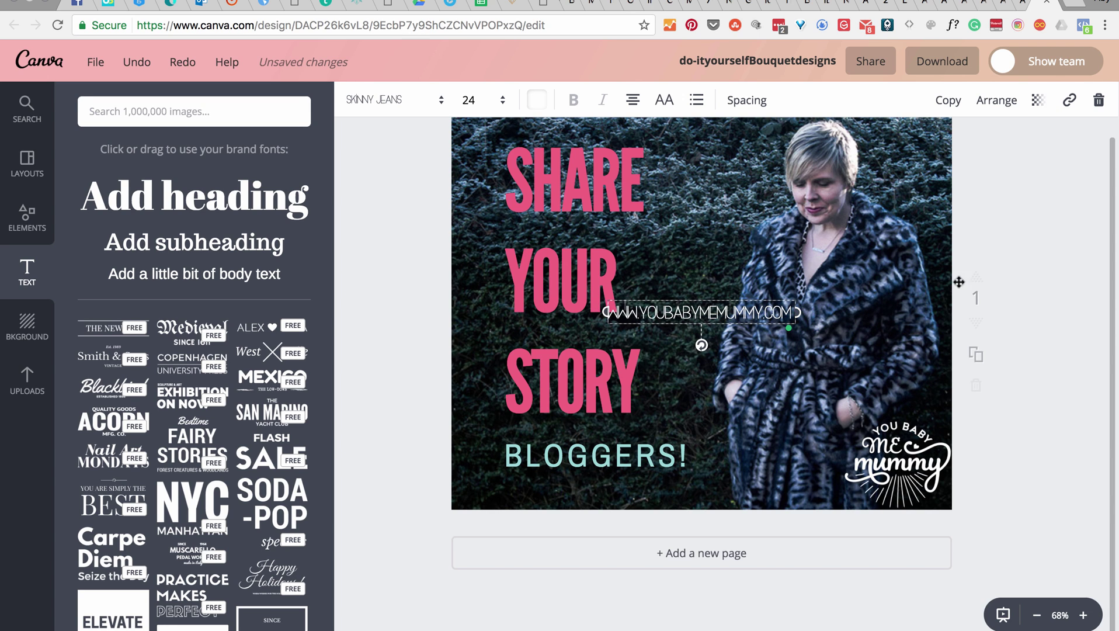
Move the web address to the design's bottom-left corner below "BLOGGERS!", set slightly in from the left edge
{"action": "left_click_drag", "start_coordinate": [749, 311], "coordinate": [596, 495]}
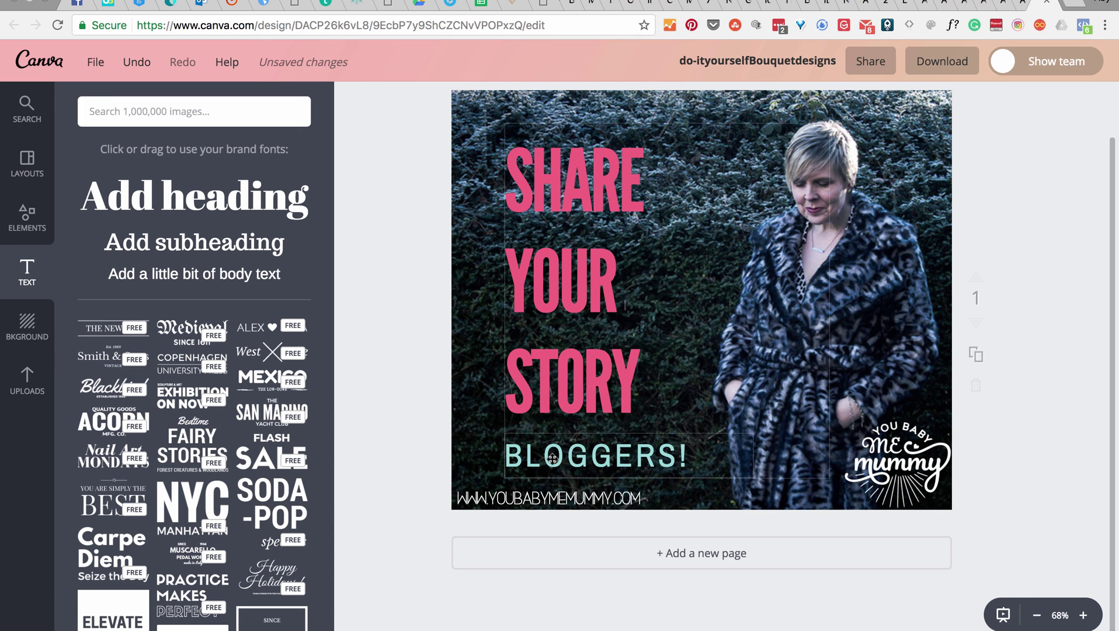
{"action": "left_click", "coordinate": [546, 498]}
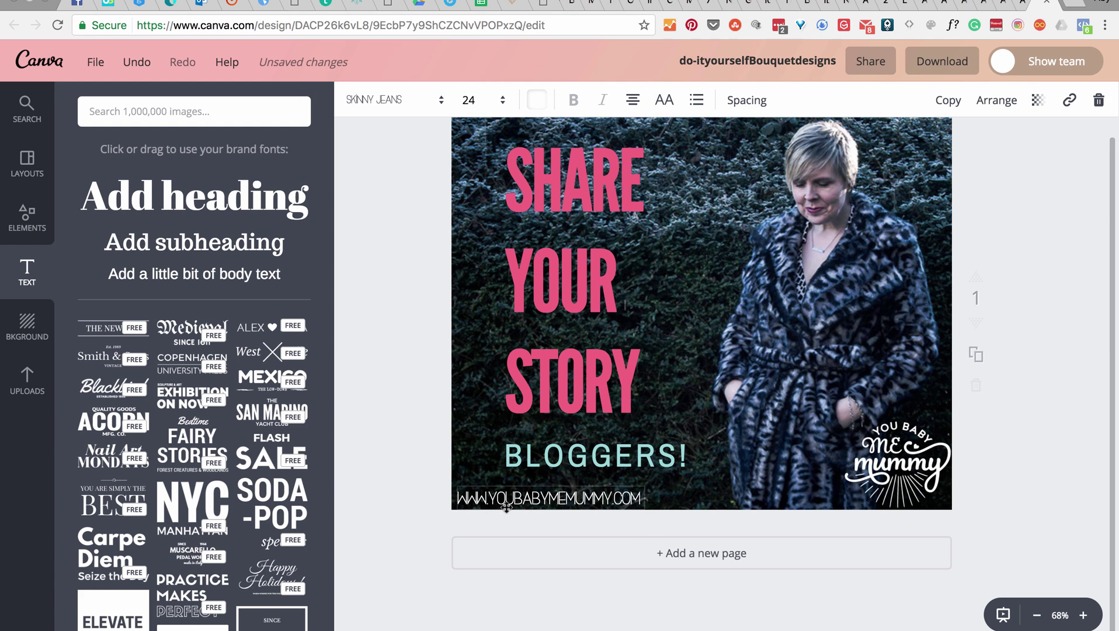
{"action": "left_click_drag", "start_coordinate": [506, 507], "coordinate": [513, 507]}
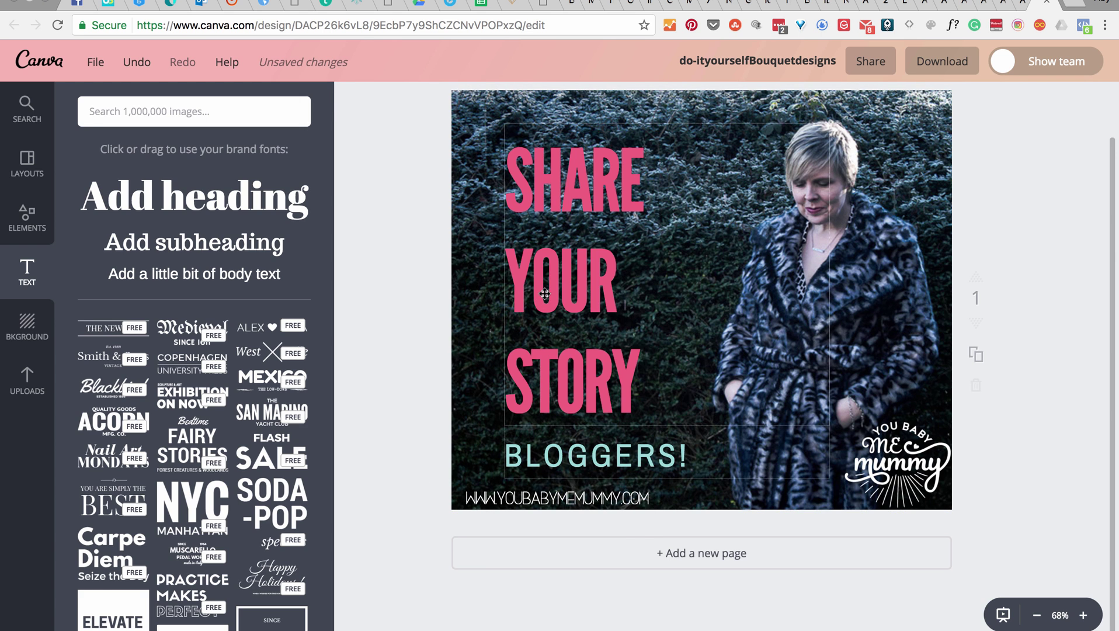
Move the headline group up slightly and set the "SHARE YOUR STORY" text's letter spacing to 110 and line height to 0.99
{"action": "left_click_drag", "start_coordinate": [544, 293], "coordinate": [548, 270]}
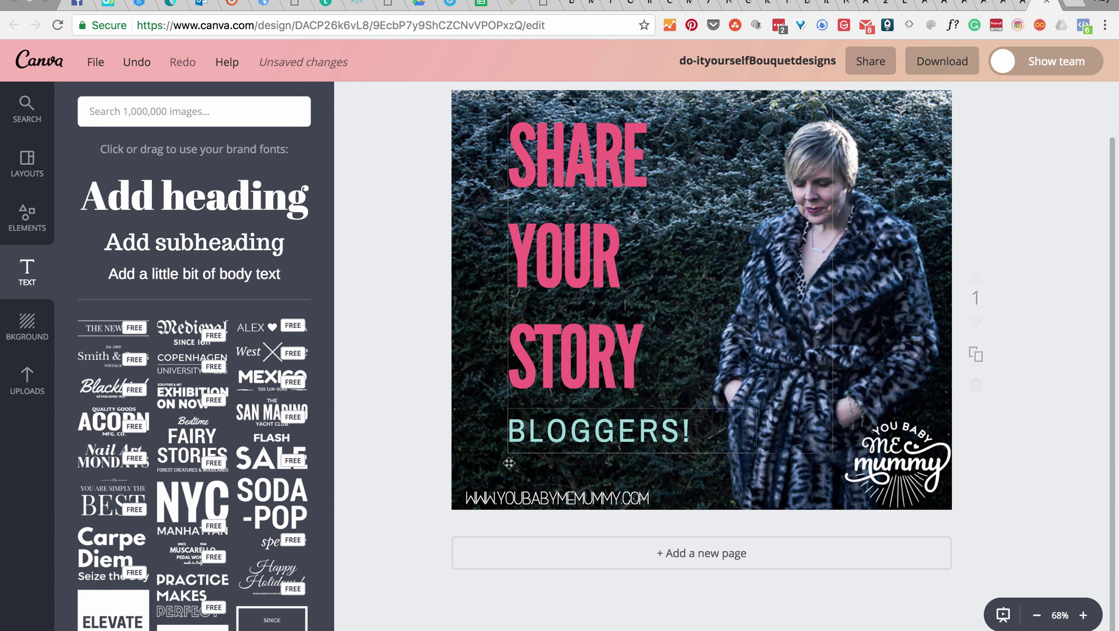
{"action": "scroll", "coordinate": [551, 326], "scroll_direction": "up", "scroll_amount": 2}
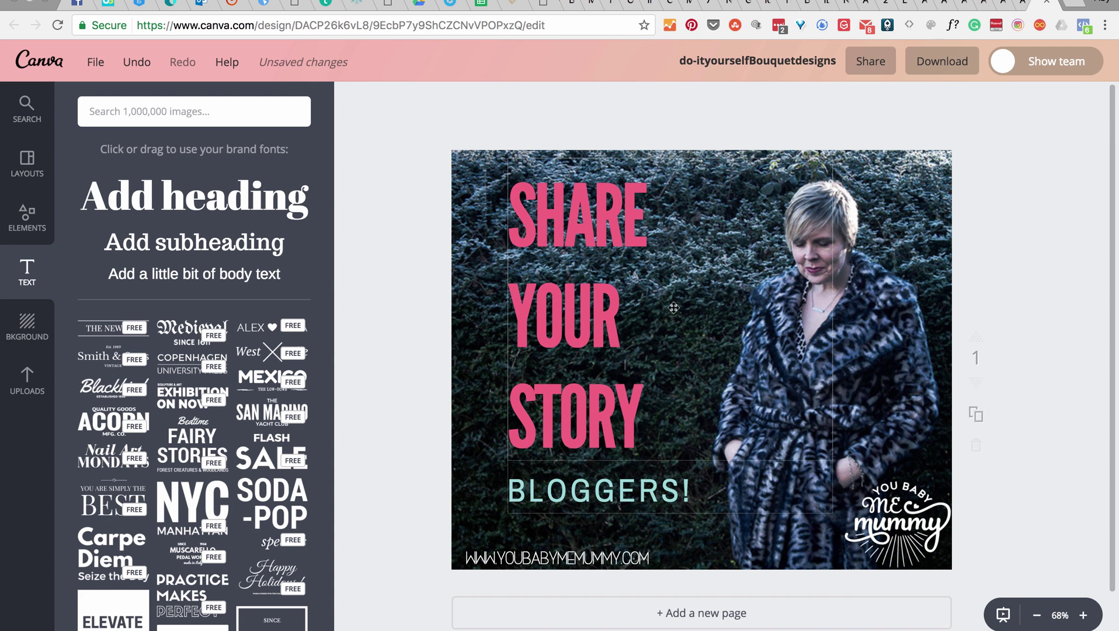
{"action": "left_click", "coordinate": [613, 311]}
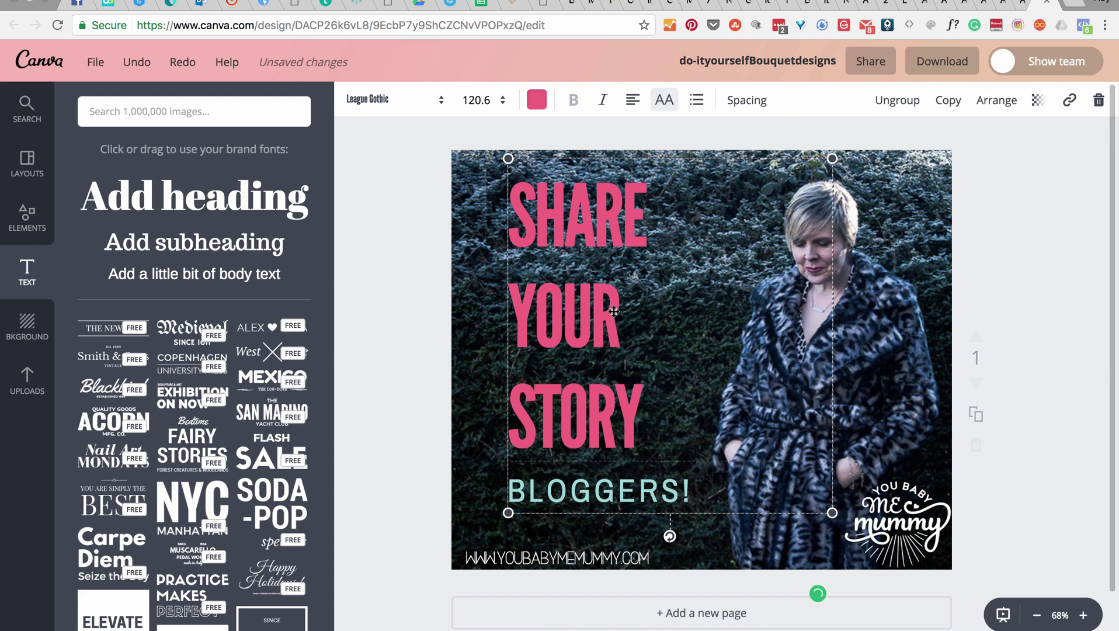
{"action": "left_click", "coordinate": [746, 105]}
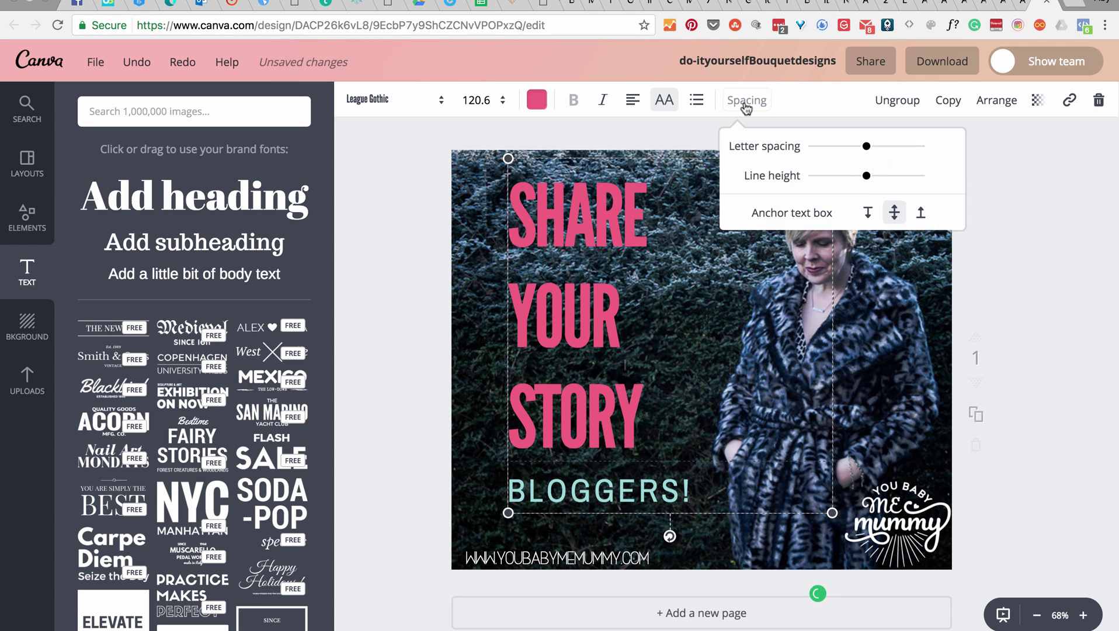
{"action": "left_click_drag", "start_coordinate": [834, 152], "coordinate": [830, 177]}
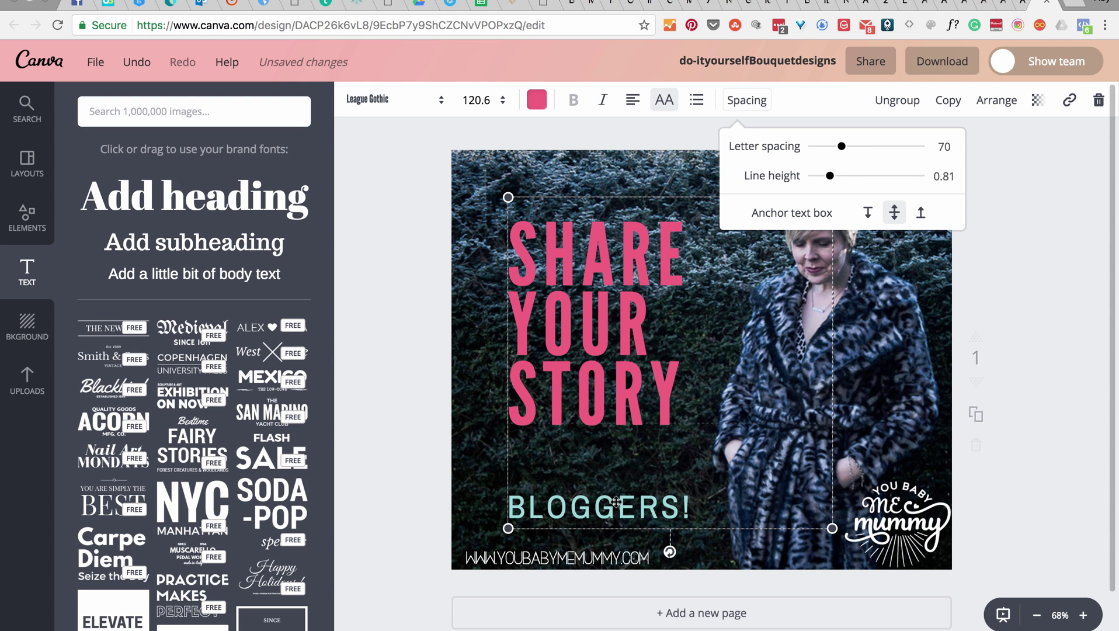
{"action": "left_click_drag", "start_coordinate": [841, 146], "coordinate": [840, 177]}
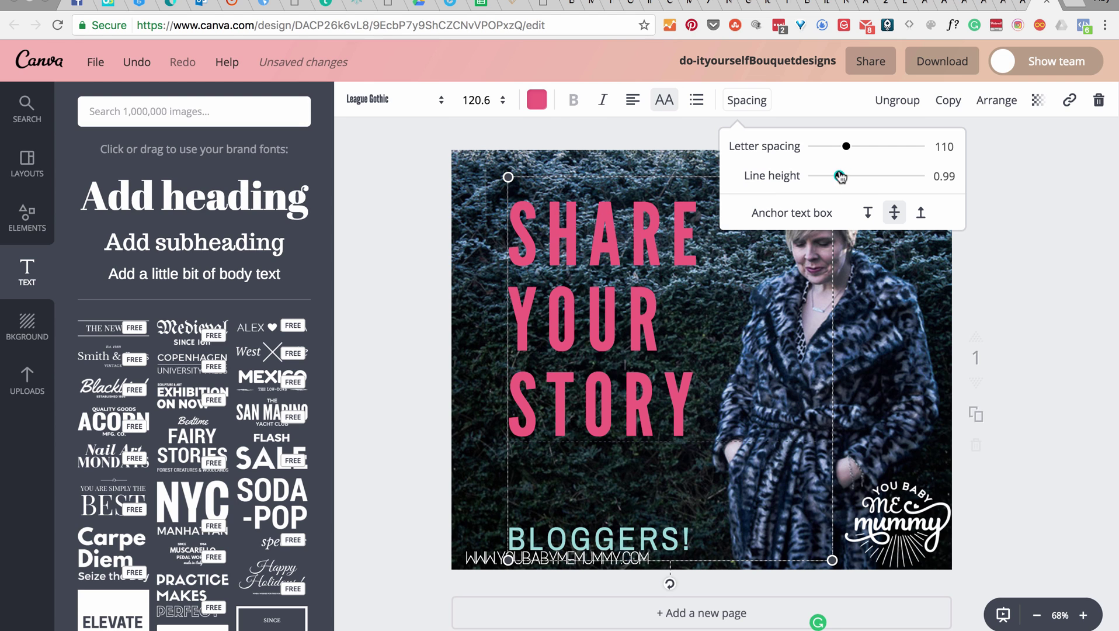
{"action": "left_click", "coordinate": [640, 490]}
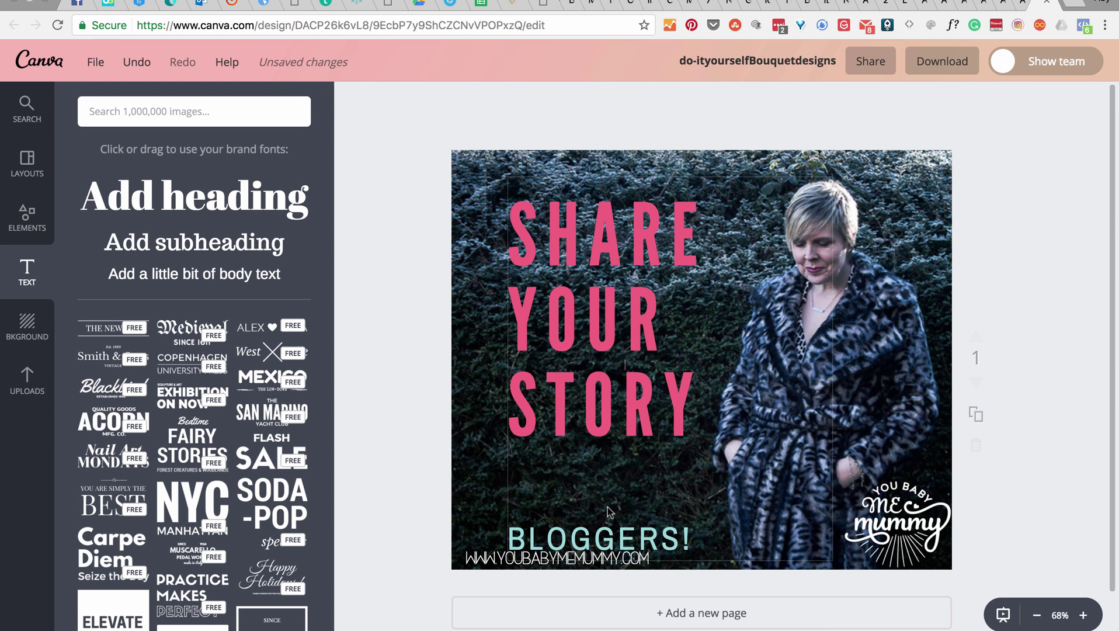
Delete the word "BLOGGERS!" from the headline group
{"action": "left_click", "coordinate": [587, 435]}
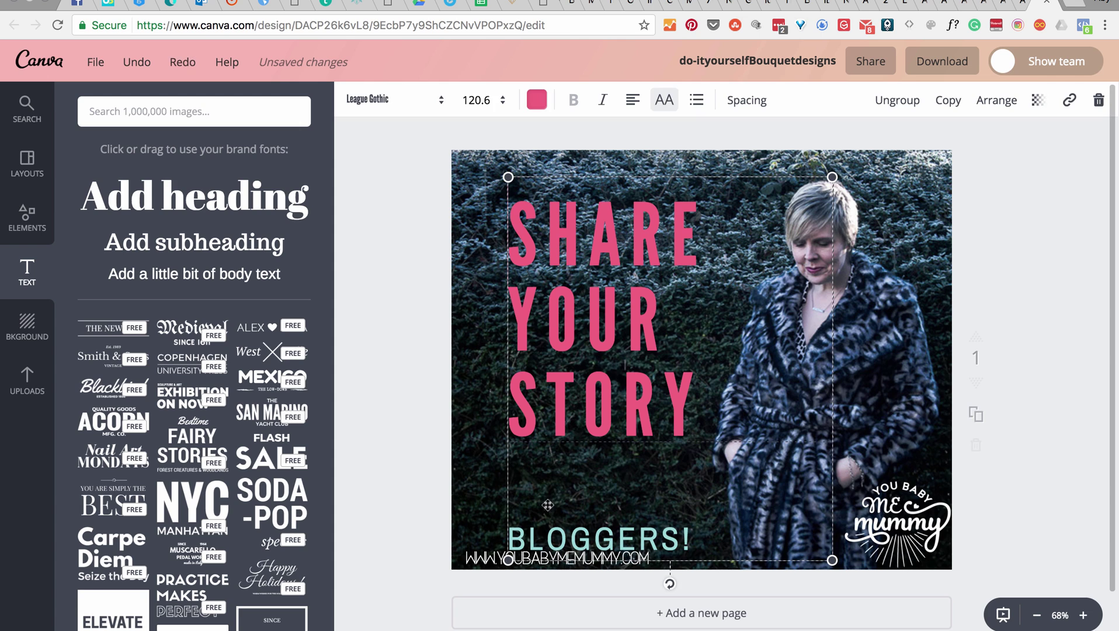
{"action": "left_click", "coordinate": [514, 538]}
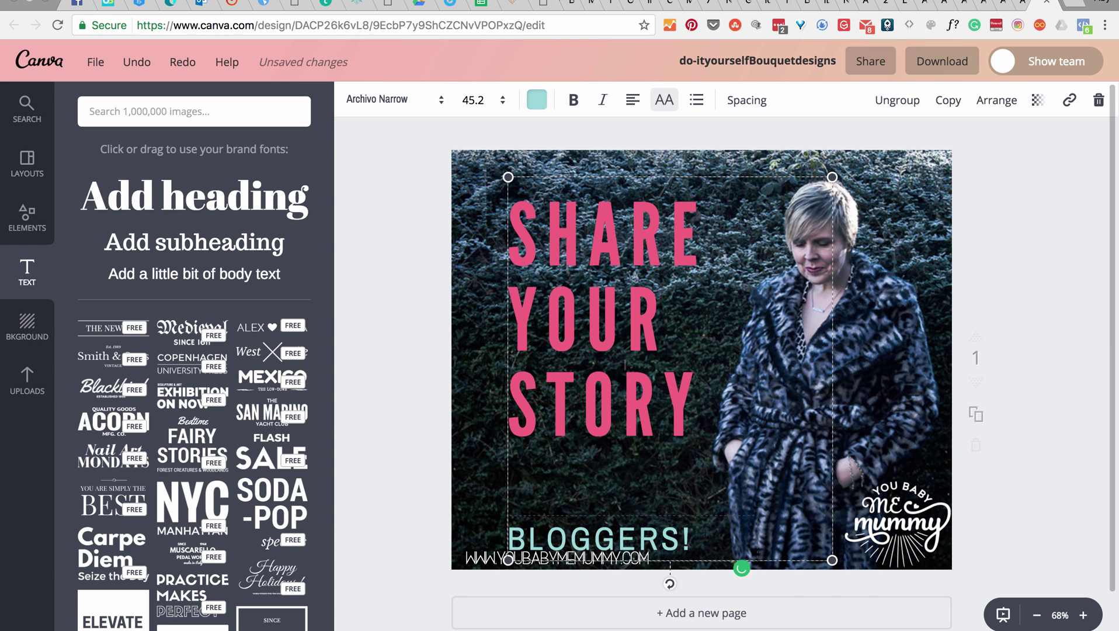
{"action": "left_click_drag", "start_coordinate": [693, 538], "coordinate": [509, 538]}
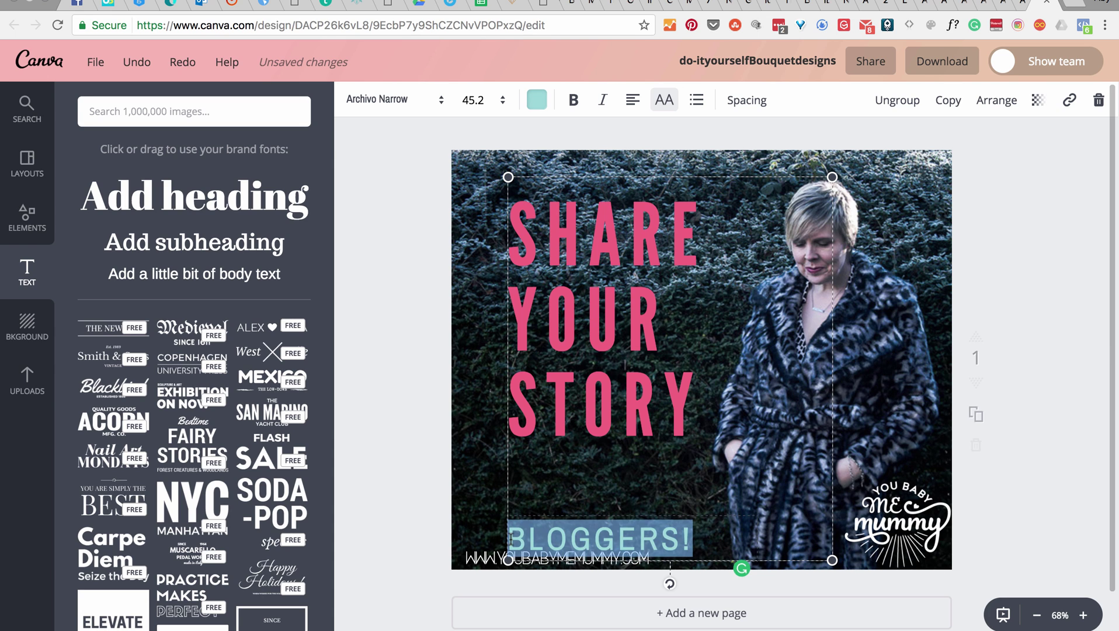
{"action": "key", "text": "BackSpace"}
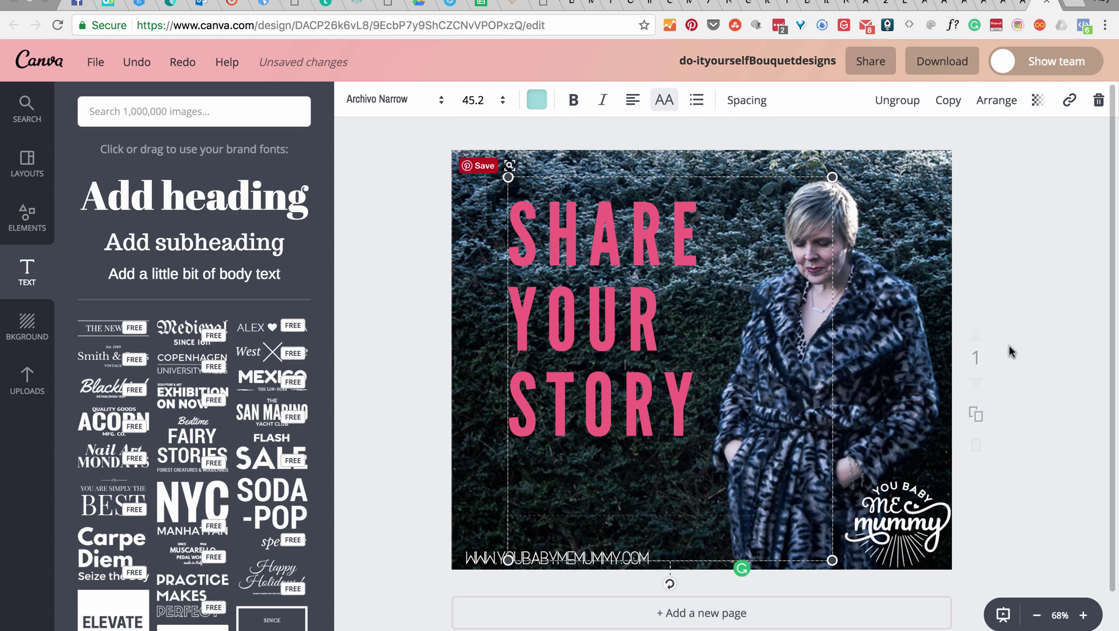
{"action": "left_click", "coordinate": [1036, 285]}
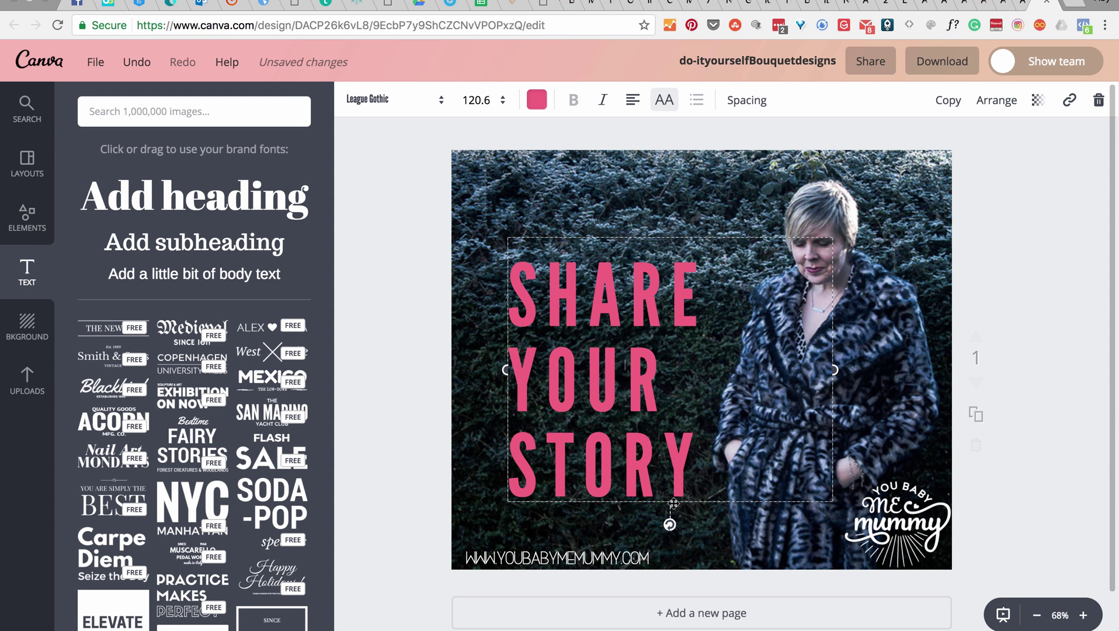
Move the "SHARE YOUR STORY" headline up to the photo's upper-left area, leaving room beneath it above the web address
{"action": "left_click", "coordinate": [817, 613]}
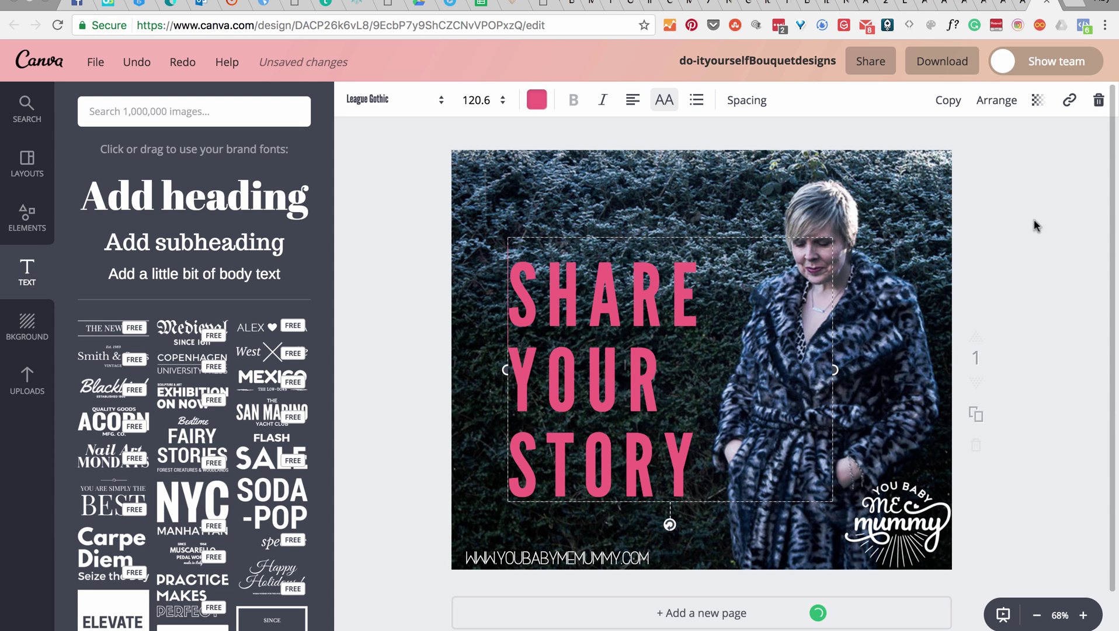
{"action": "left_click_drag", "start_coordinate": [638, 370], "coordinate": [619, 339]}
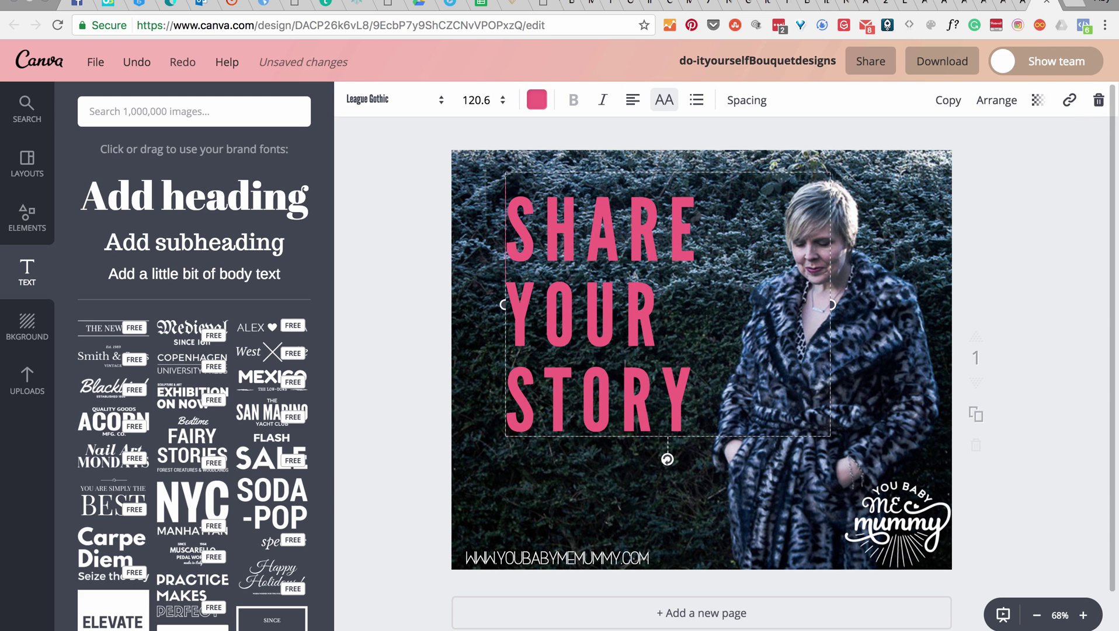
{"action": "left_click", "coordinate": [1019, 195]}
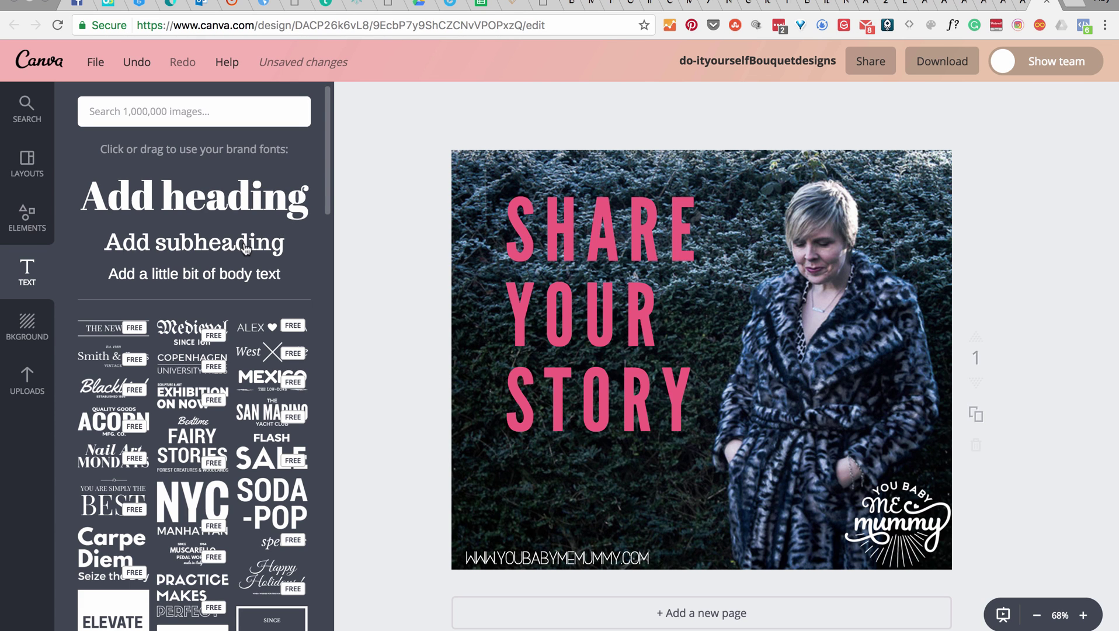
Add a new heading reading "BLOGGERS!" and color it with the turquoise brand color
{"action": "left_click_drag", "start_coordinate": [269, 198], "coordinate": [759, 382]}
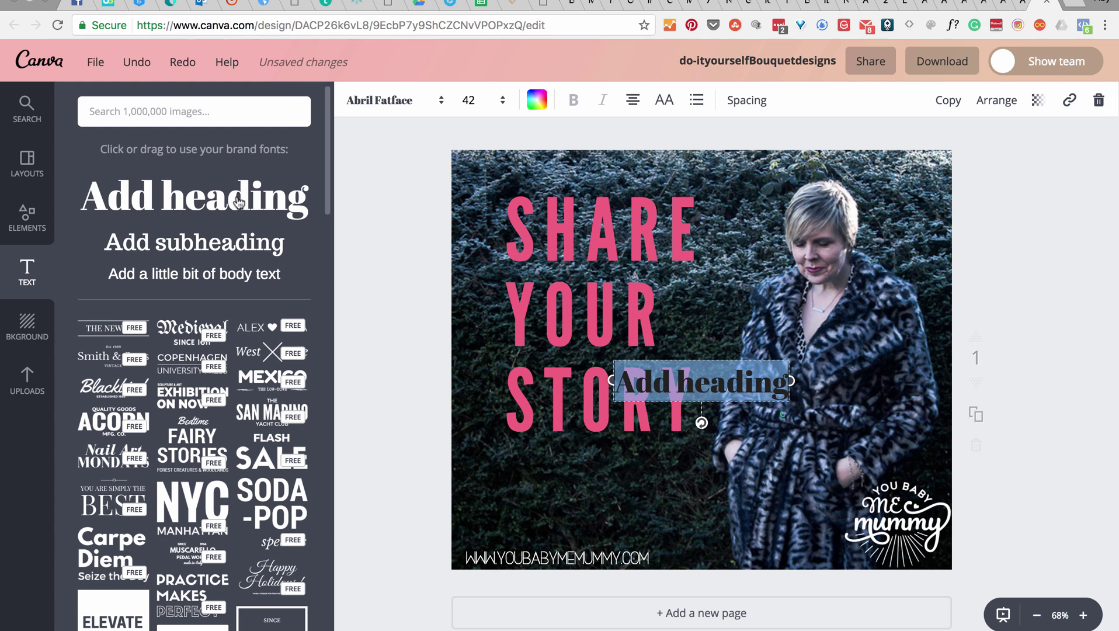
{"action": "key", "text": "BackSpace"}
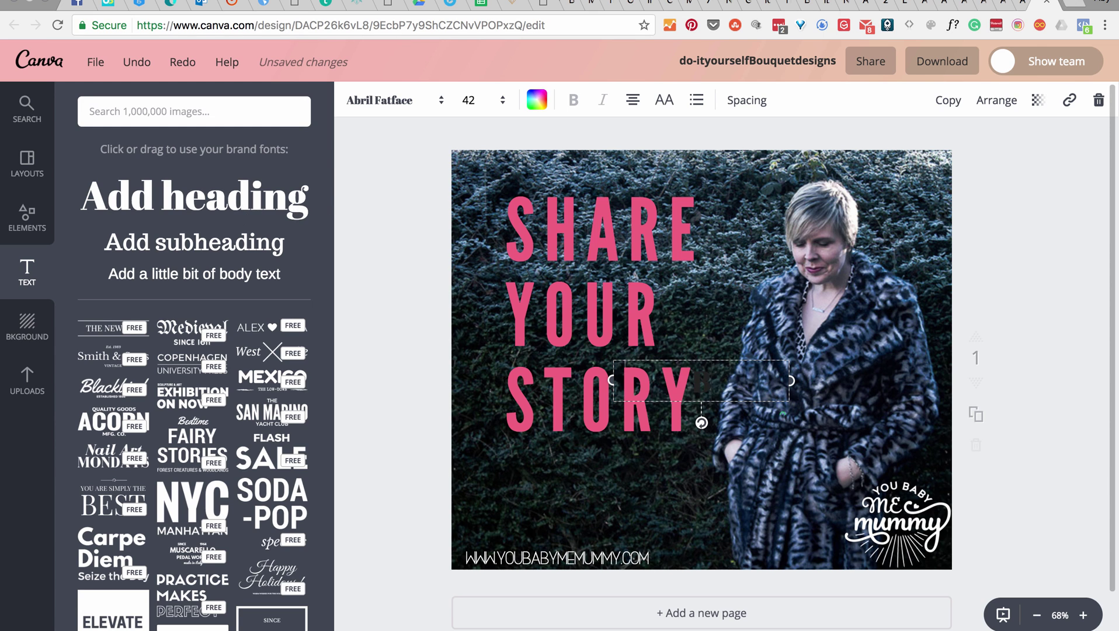
{"action": "type", "text": "BLOGGER"}
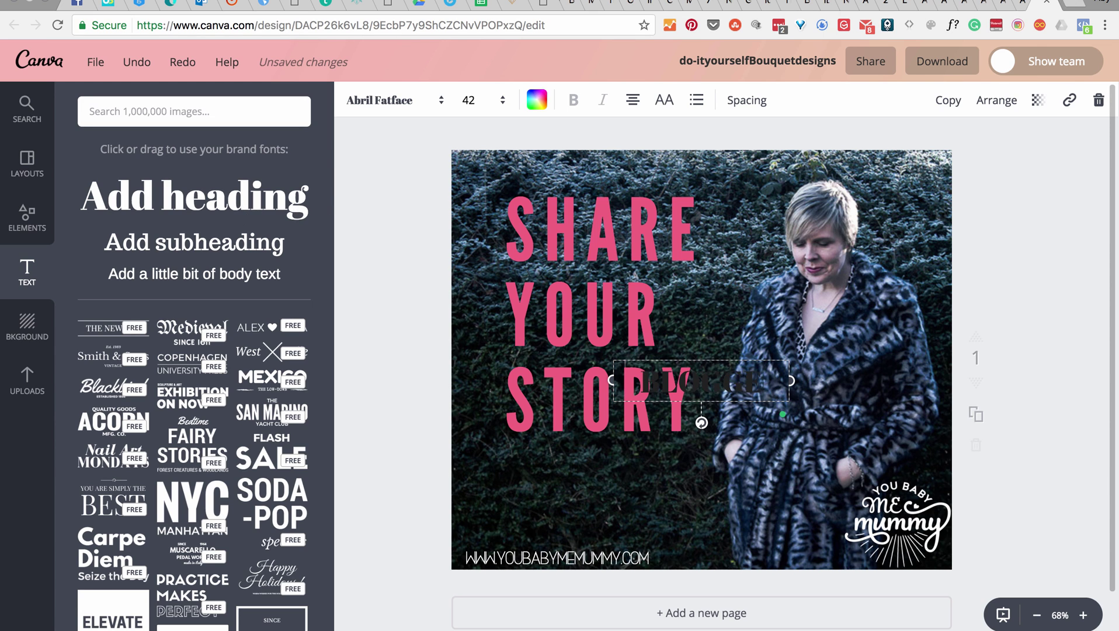
{"action": "type", "text": "S!"}
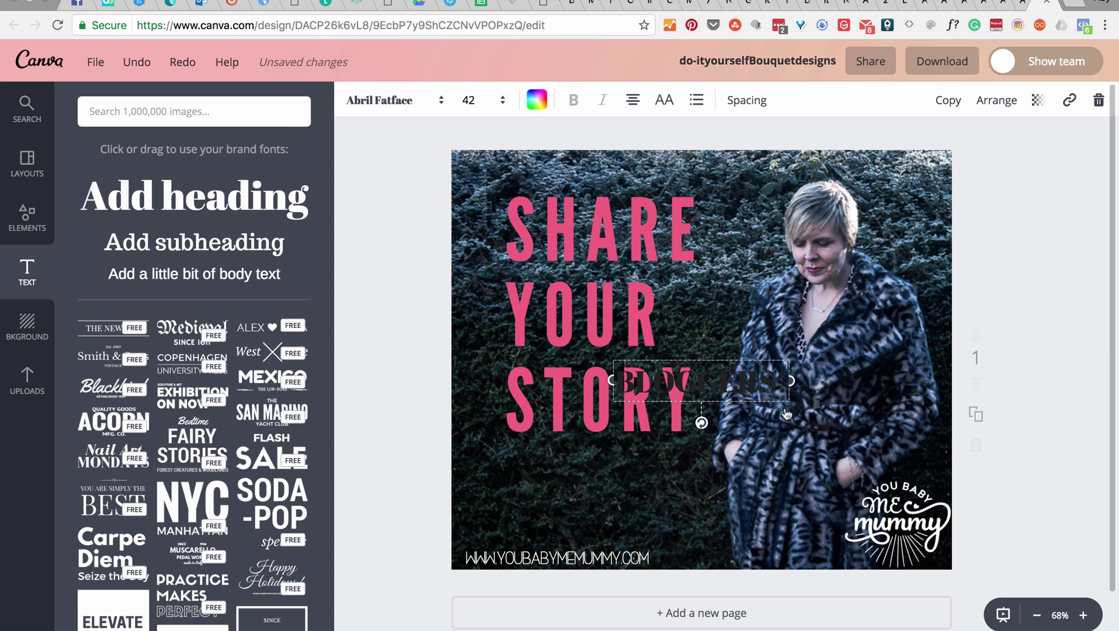
{"action": "left_click", "coordinate": [536, 100]}
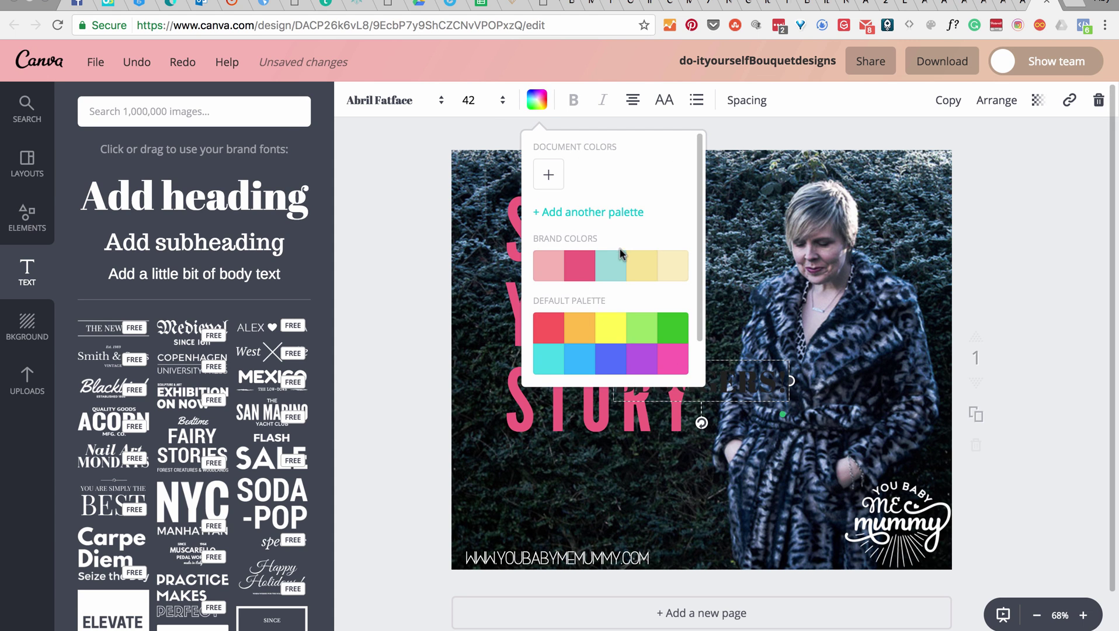
{"action": "left_click", "coordinate": [610, 270]}
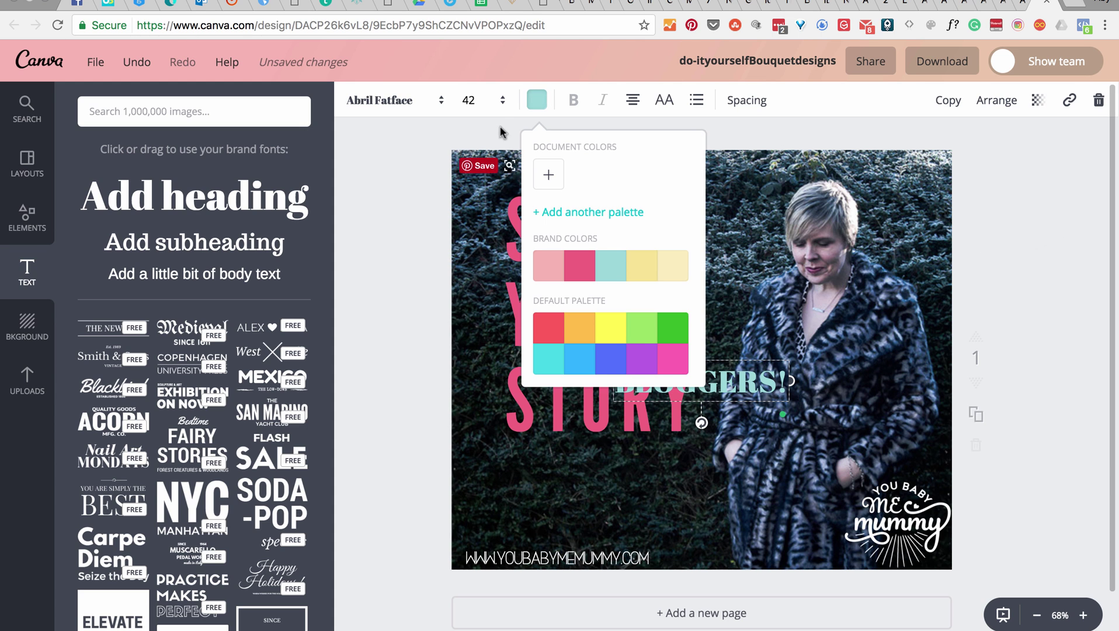
Set the "BLOGGERS!" heading to the Skinny Jeans font at size 72
{"action": "left_click", "coordinate": [408, 98]}
{"action": "left_click", "coordinate": [397, 224]}
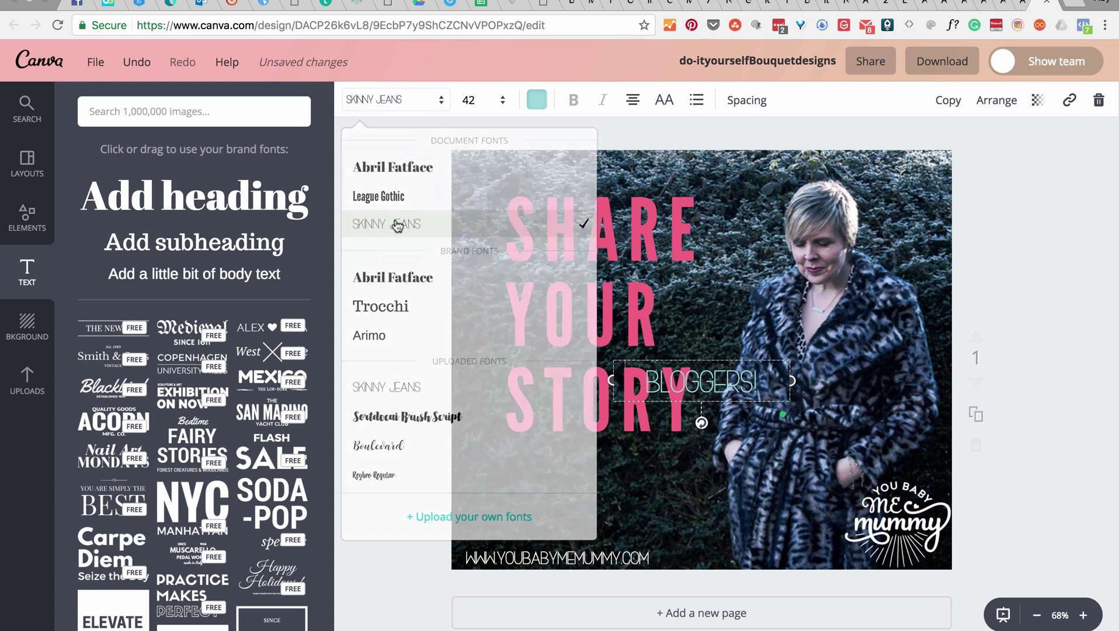
{"action": "left_click", "coordinate": [476, 107]}
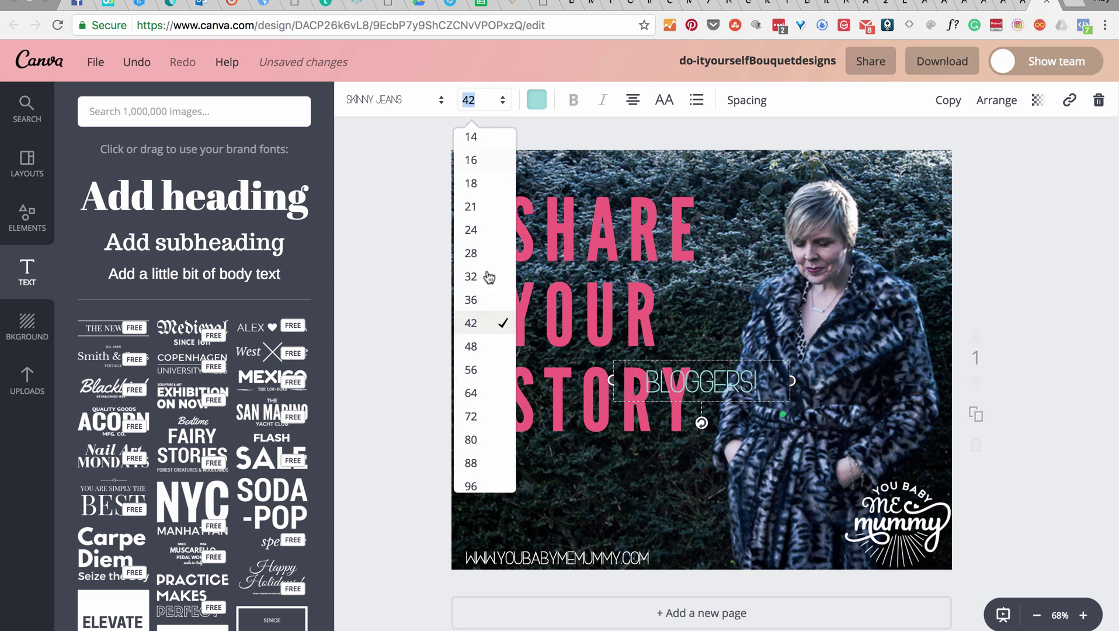
{"action": "left_click", "coordinate": [484, 413]}
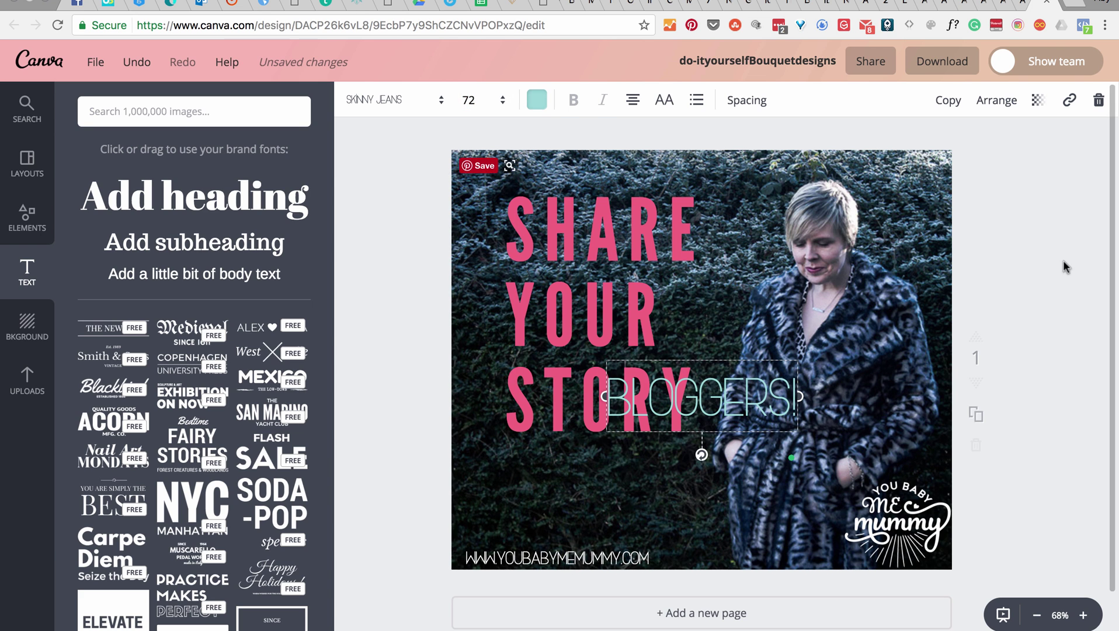
Move the "BLOGGERS!" text directly below "STORY", aligned with the headline's left edge
{"action": "left_click_drag", "start_coordinate": [669, 457], "coordinate": [655, 338]}
{"action": "left_click_drag", "start_coordinate": [628, 449], "coordinate": [602, 493]}
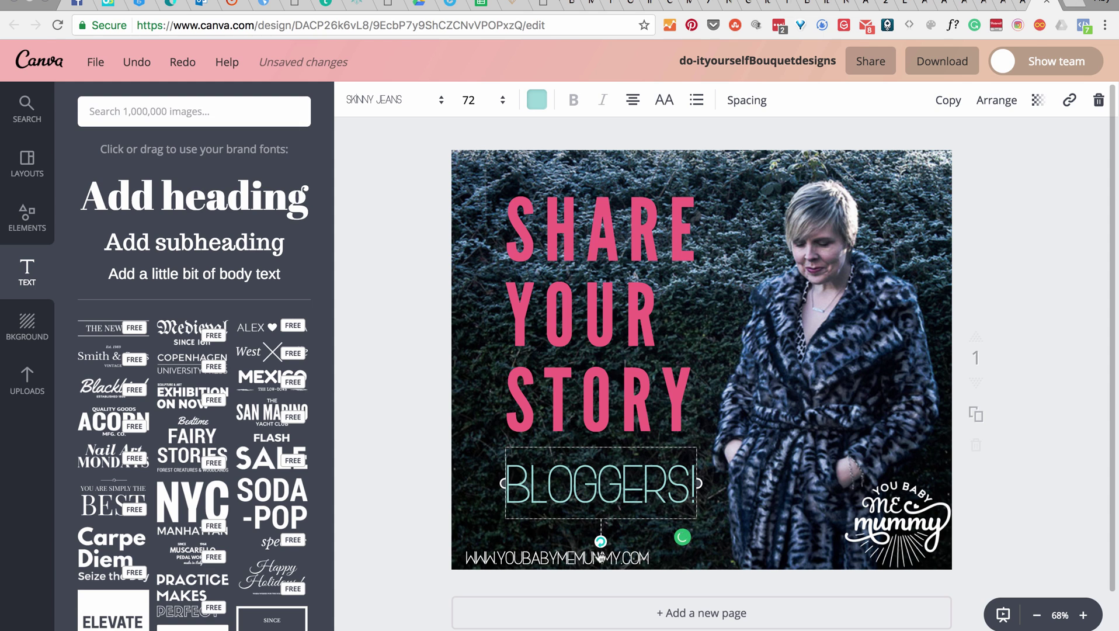
Try tilting the "BLOGGERS!" text slightly counter-clockwise, and rotate it back to horizontal
{"action": "left_click_drag", "start_coordinate": [601, 541], "coordinate": [606, 543]}
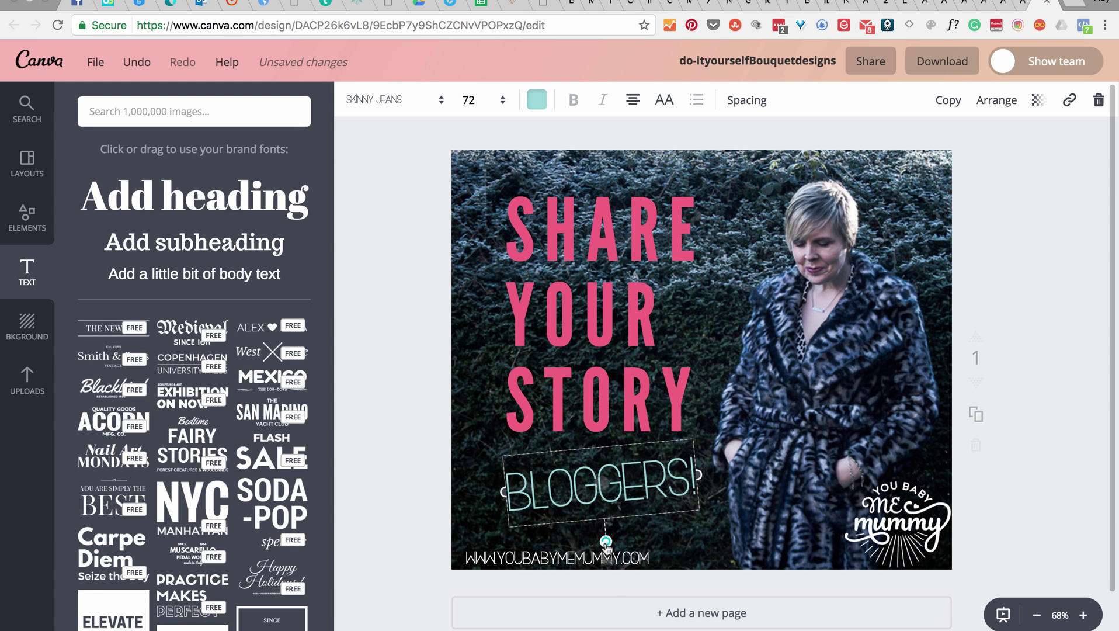
{"action": "left_click", "coordinate": [437, 590]}
{"action": "left_click", "coordinate": [616, 488]}
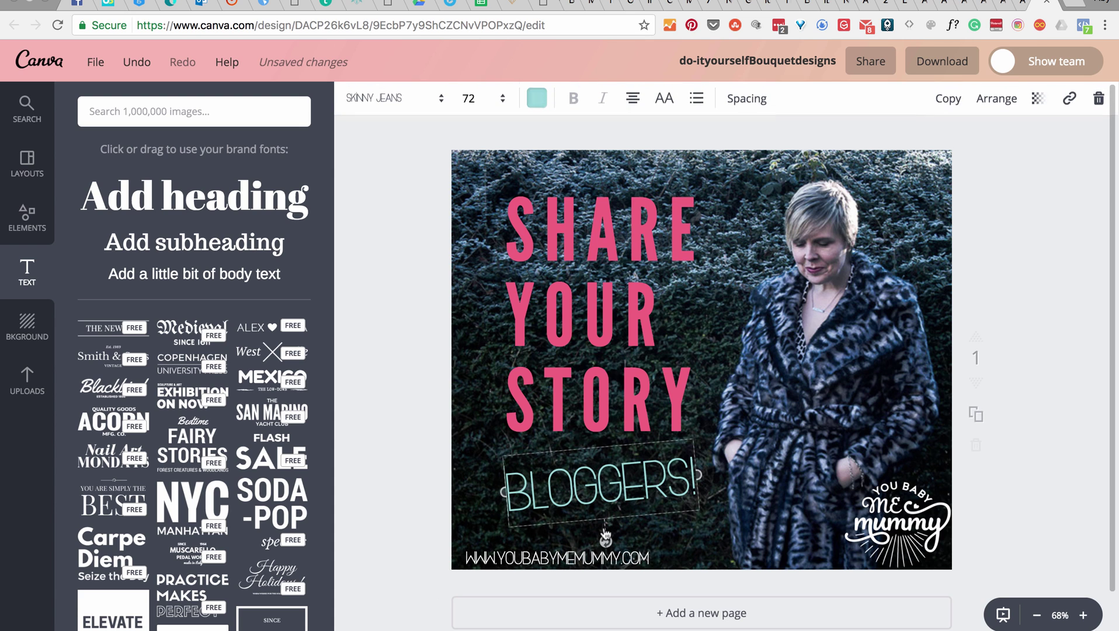
{"action": "left_click_drag", "start_coordinate": [606, 543], "coordinate": [601, 542]}
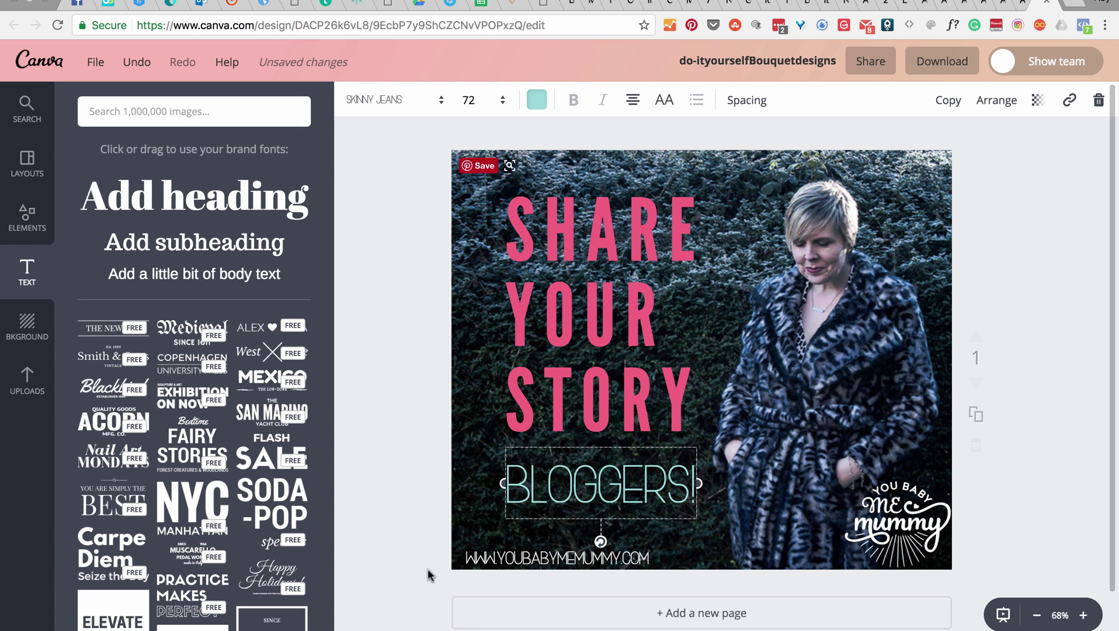
Move the "BLOGGERS!" text down a little so it sits midway between "STORY" and the web address
{"action": "left_click", "coordinate": [417, 542]}
{"action": "left_click_drag", "start_coordinate": [564, 488], "coordinate": [570, 500]}
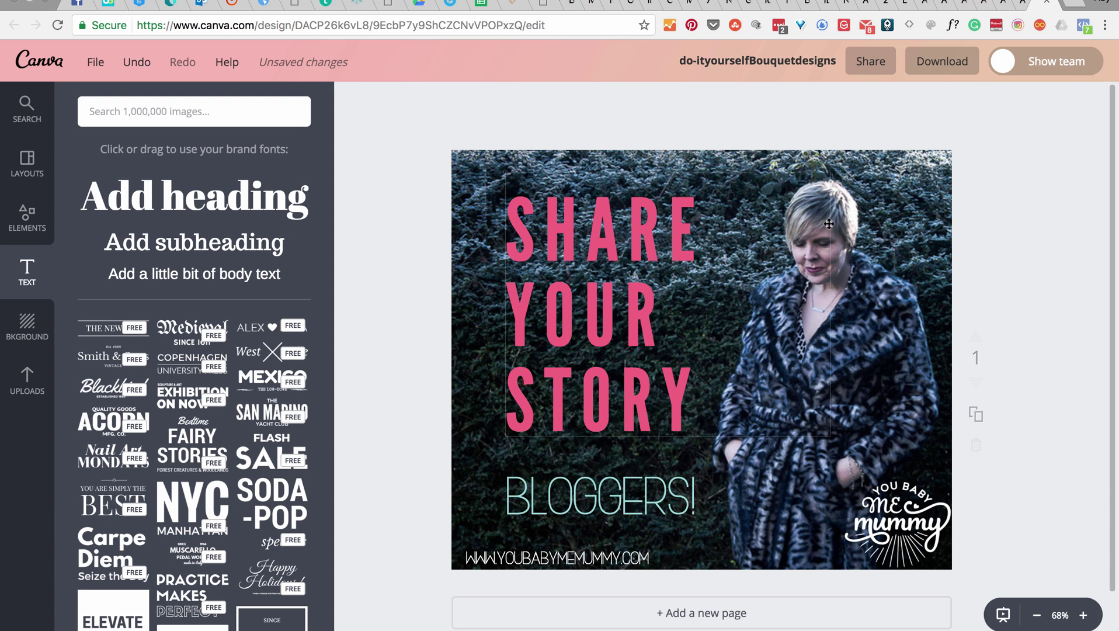
Lower the background photo's transparency value slightly below 100 so the photo looks a little faded
{"action": "left_click", "coordinate": [902, 186]}
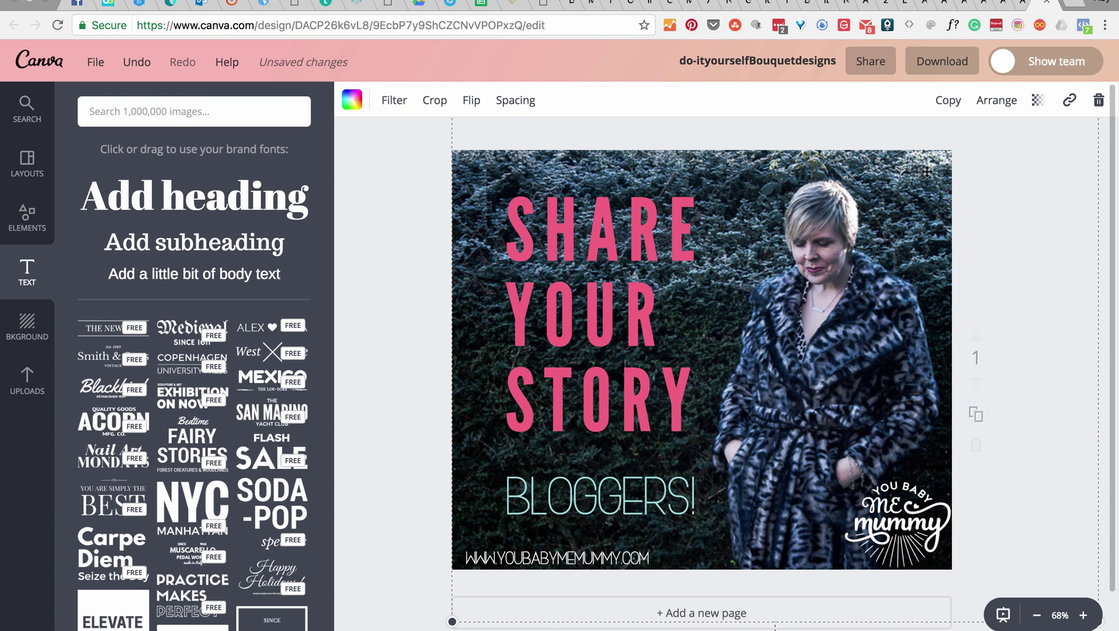
{"action": "left_click", "coordinate": [1041, 103]}
{"action": "mouse_move", "coordinate": [1009, 147]}
{"action": "left_mouse_down"}
{"action": "mouse_move", "coordinate": [917, 150]}
{"action": "mouse_move", "coordinate": [1026, 164]}
{"action": "mouse_move", "coordinate": [906, 157]}
{"action": "mouse_move", "coordinate": [1015, 150]}
{"action": "left_mouse_up"}
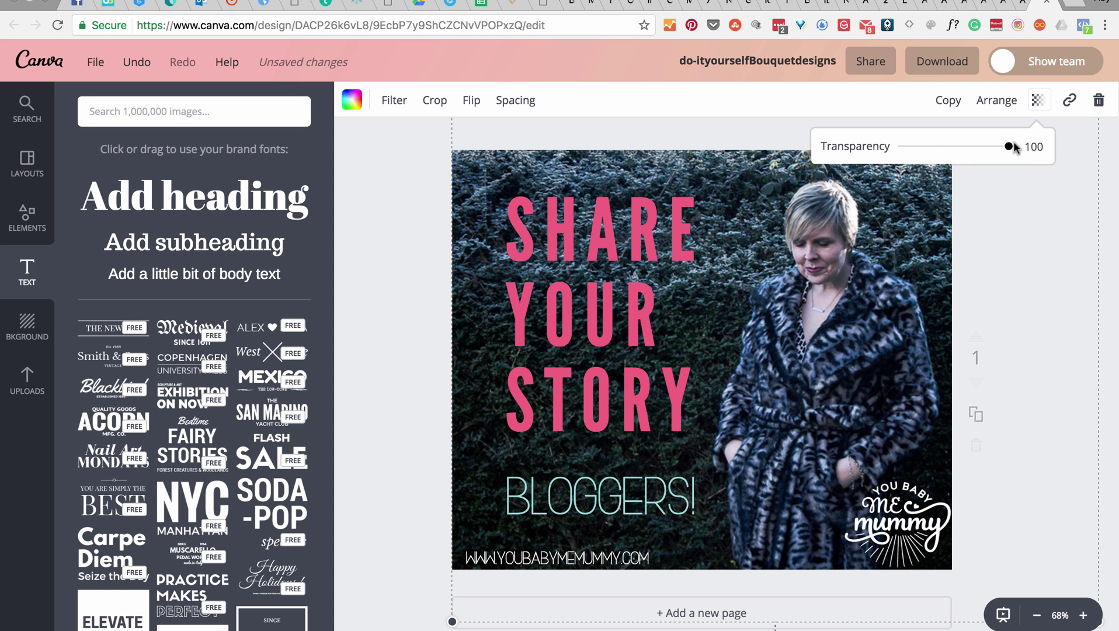
{"action": "mouse_move", "coordinate": [1009, 150]}
{"action": "left_mouse_down"}
{"action": "mouse_move", "coordinate": [956, 147]}
{"action": "mouse_move", "coordinate": [992, 147]}
{"action": "left_mouse_up"}
{"action": "left_click", "coordinate": [1009, 226]}
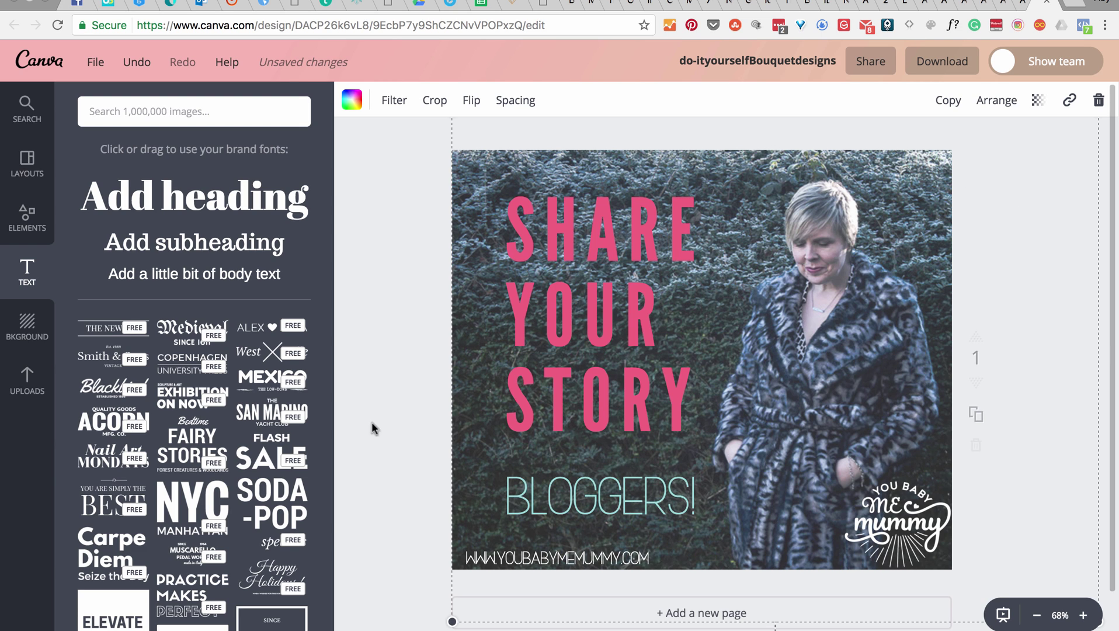
{"action": "left_click", "coordinate": [380, 525]}
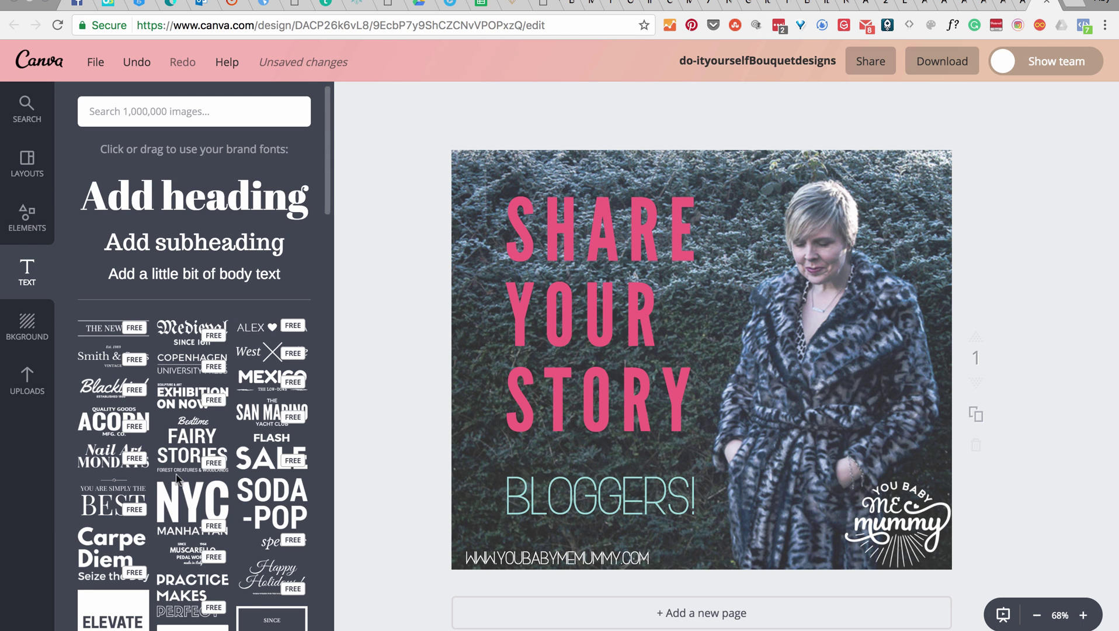
{"action": "scroll", "coordinate": [140, 469], "scroll_direction": "down", "scroll_amount": 3}
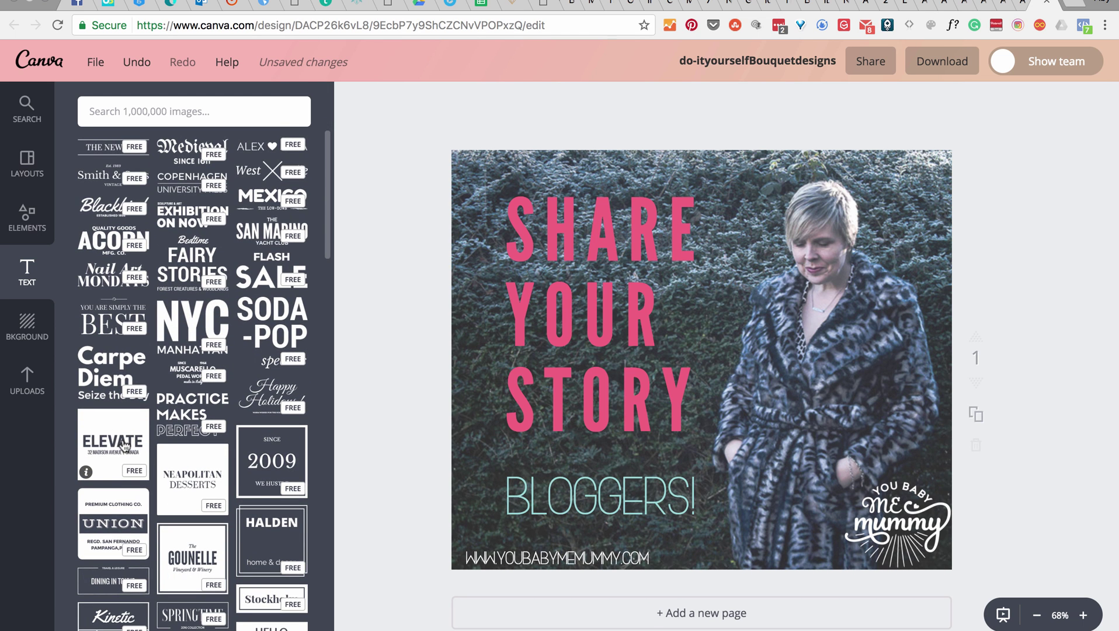
{"action": "left_click_drag", "start_coordinate": [124, 445], "coordinate": [146, 450]}
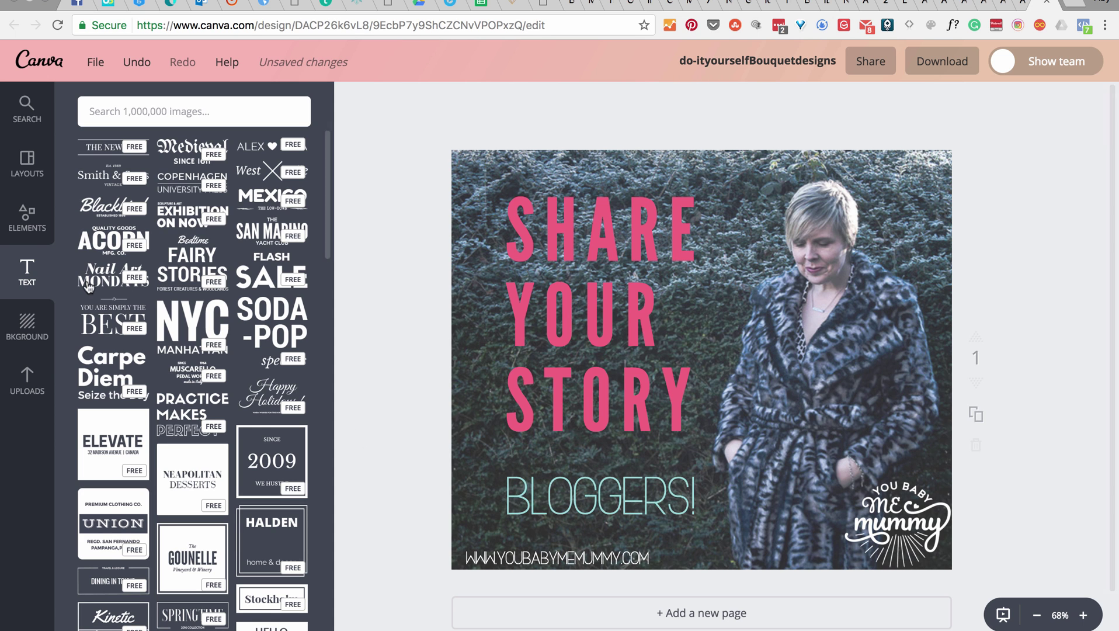
Add a square shape and resize it into a tall rectangle covering the "SHARE YOUR STORY" headline and the "BLOGGERS!" text
{"action": "left_click", "coordinate": [23, 229]}
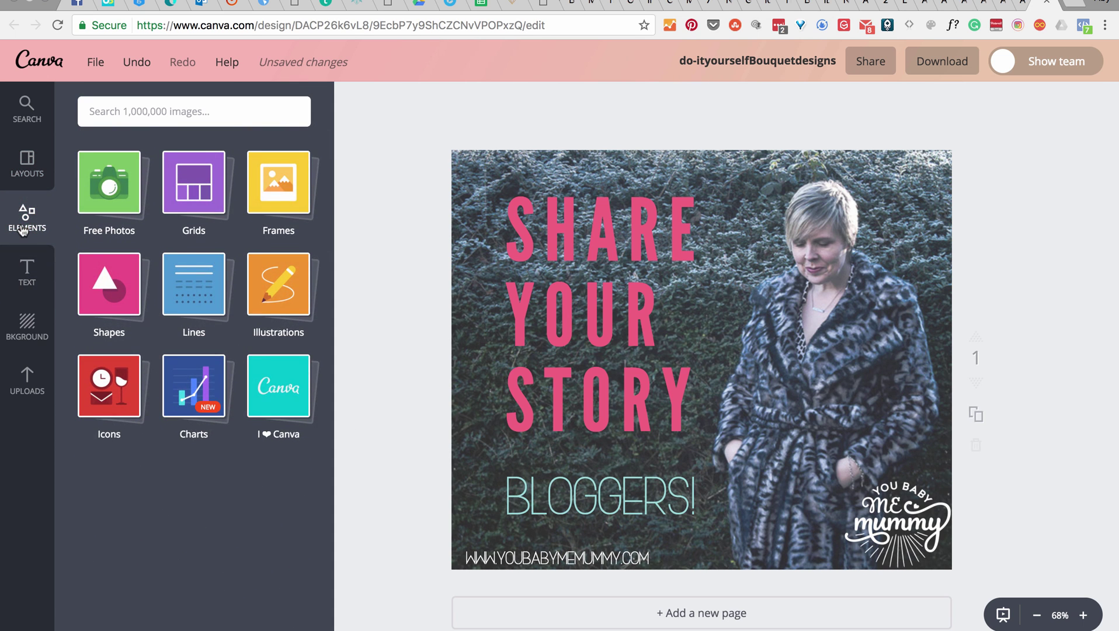
{"action": "left_click", "coordinate": [117, 289]}
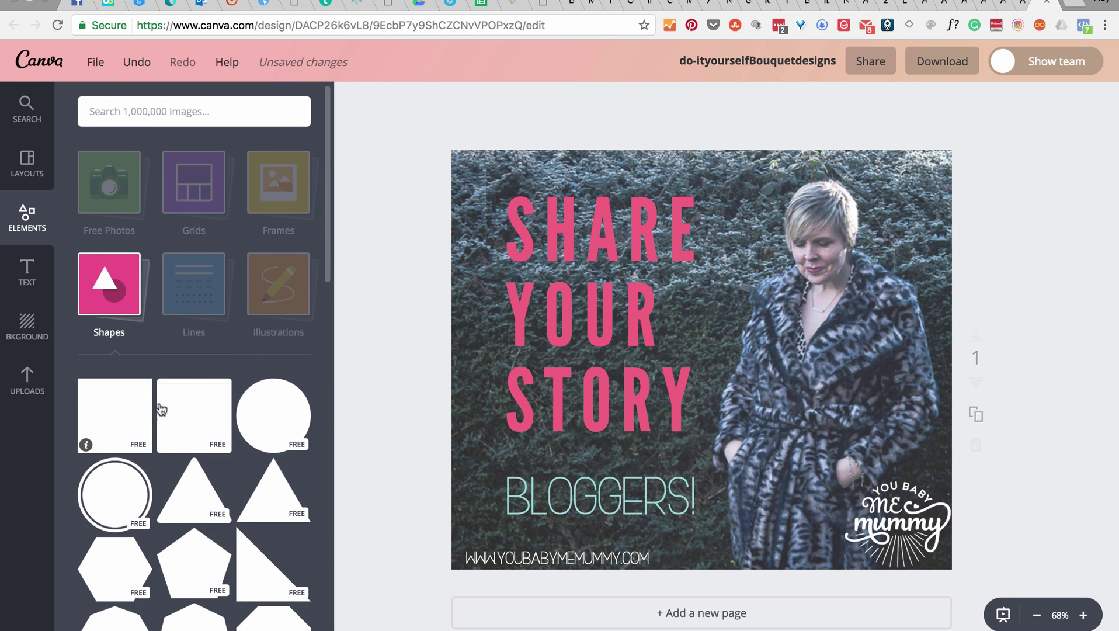
{"action": "left_click", "coordinate": [114, 416]}
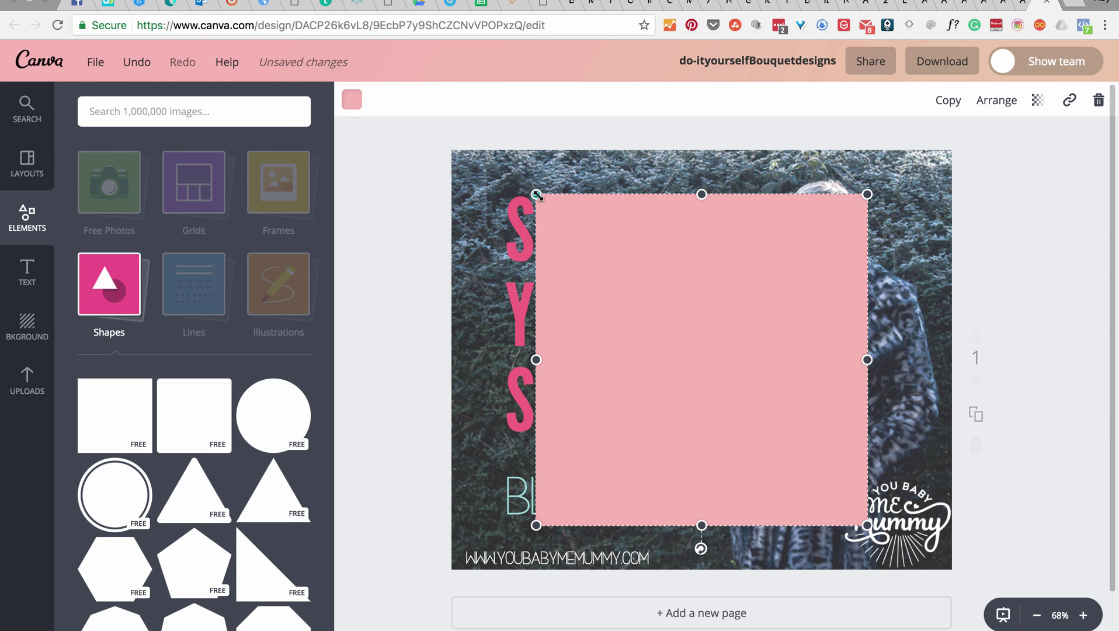
{"action": "left_click_drag", "start_coordinate": [535, 193], "coordinate": [500, 158]}
{"action": "left_click_drag", "start_coordinate": [866, 342], "coordinate": [753, 342]}
{"action": "left_click_drag", "start_coordinate": [676, 351], "coordinate": [646, 355]}
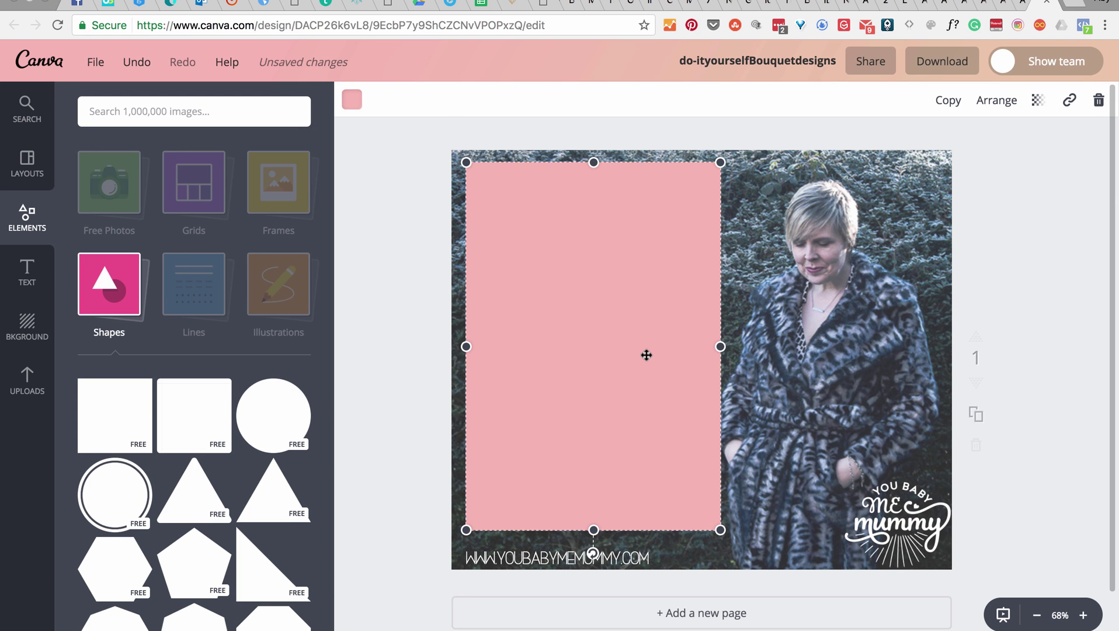
Recolor the rectangle white, set its transparency value to 46 and widen it slightly toward the woman
{"action": "left_click", "coordinate": [352, 100]}
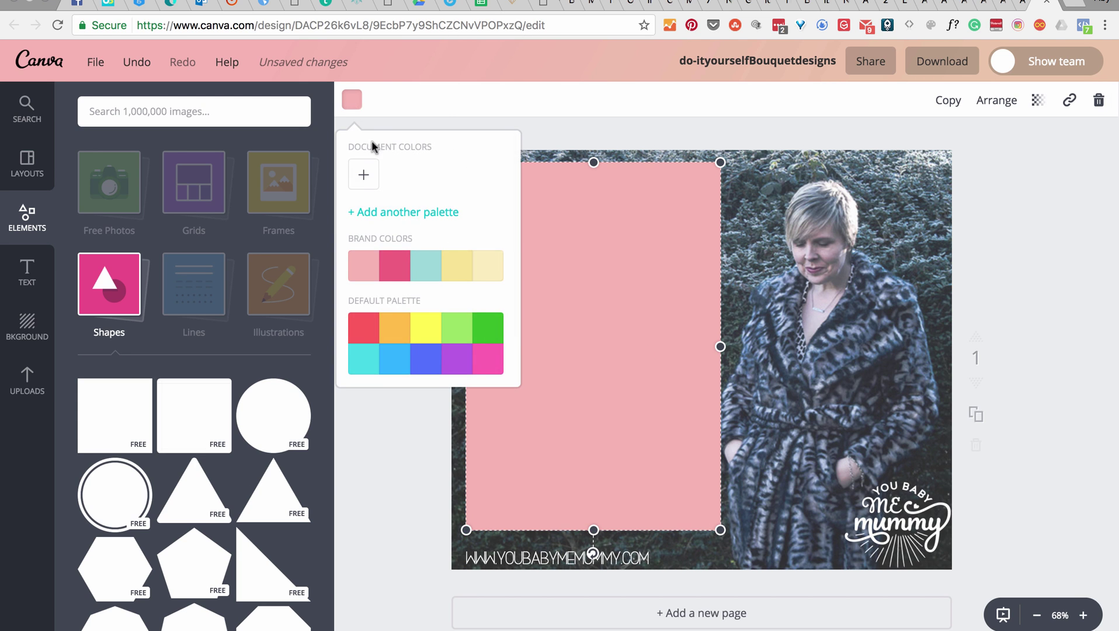
{"action": "scroll", "coordinate": [470, 316], "scroll_direction": "down", "scroll_amount": 2}
{"action": "left_click", "coordinate": [492, 357]}
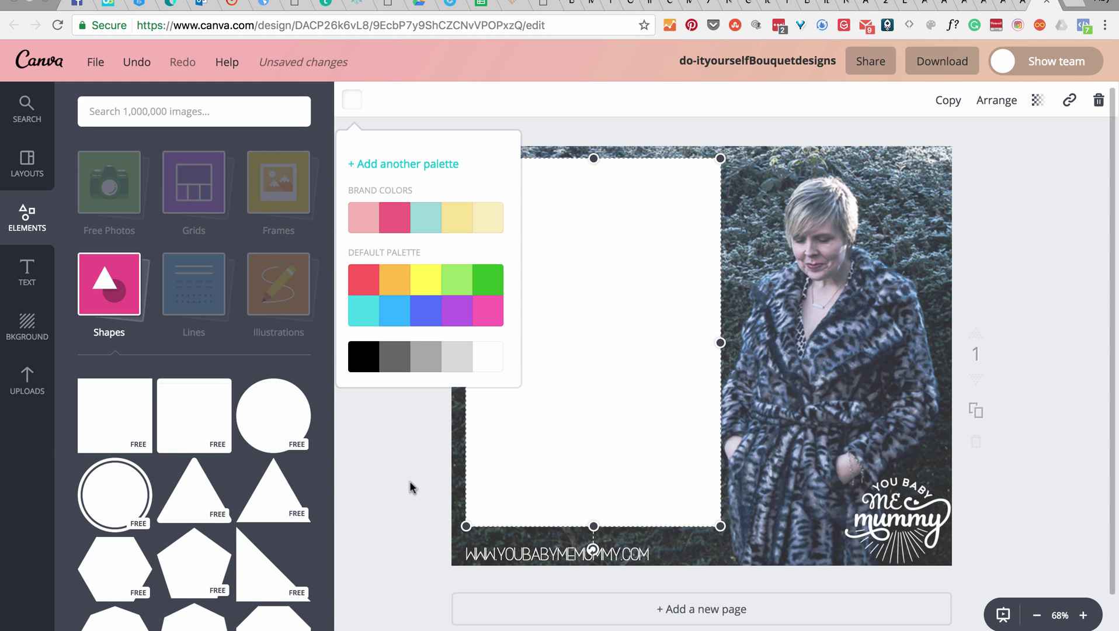
{"action": "left_click", "coordinate": [1039, 101]}
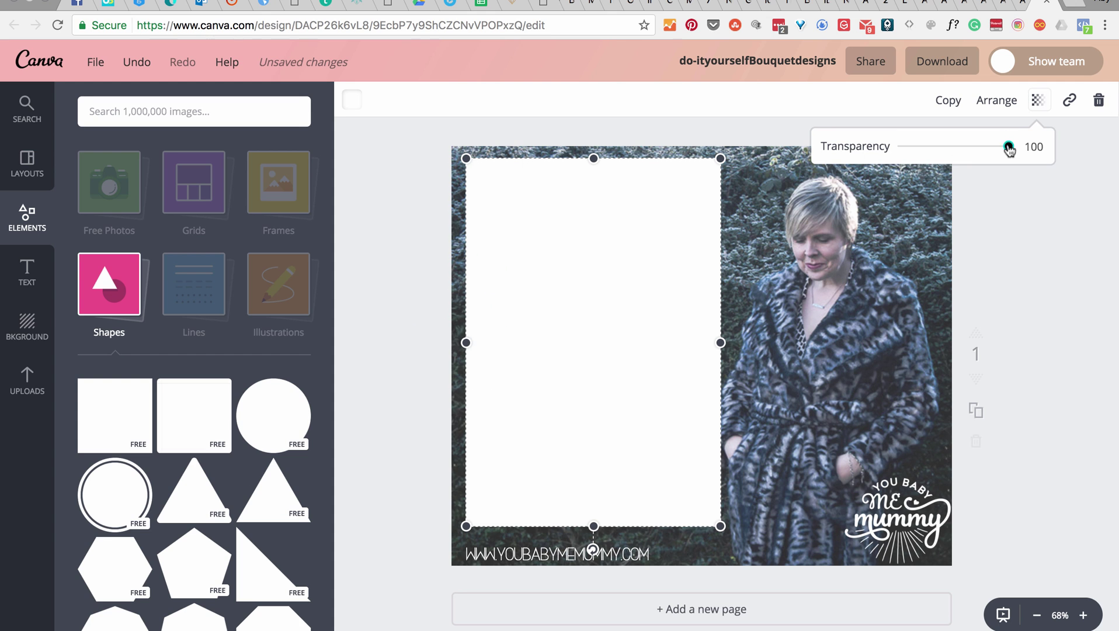
{"action": "left_click_drag", "start_coordinate": [1009, 146], "coordinate": [953, 153]}
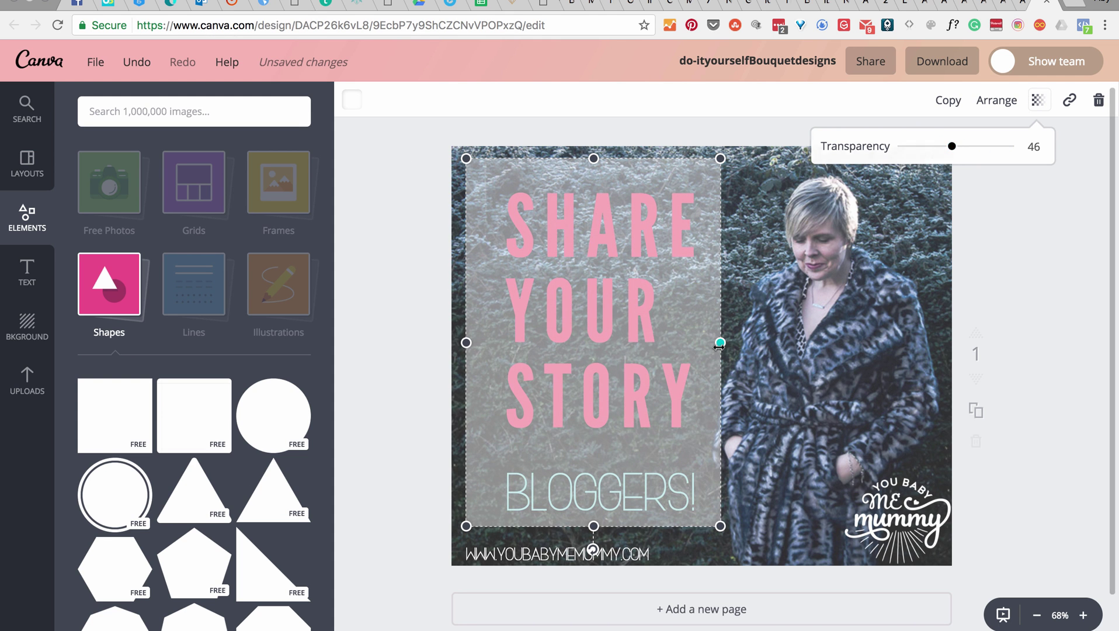
{"action": "left_click_drag", "start_coordinate": [719, 345], "coordinate": [724, 344]}
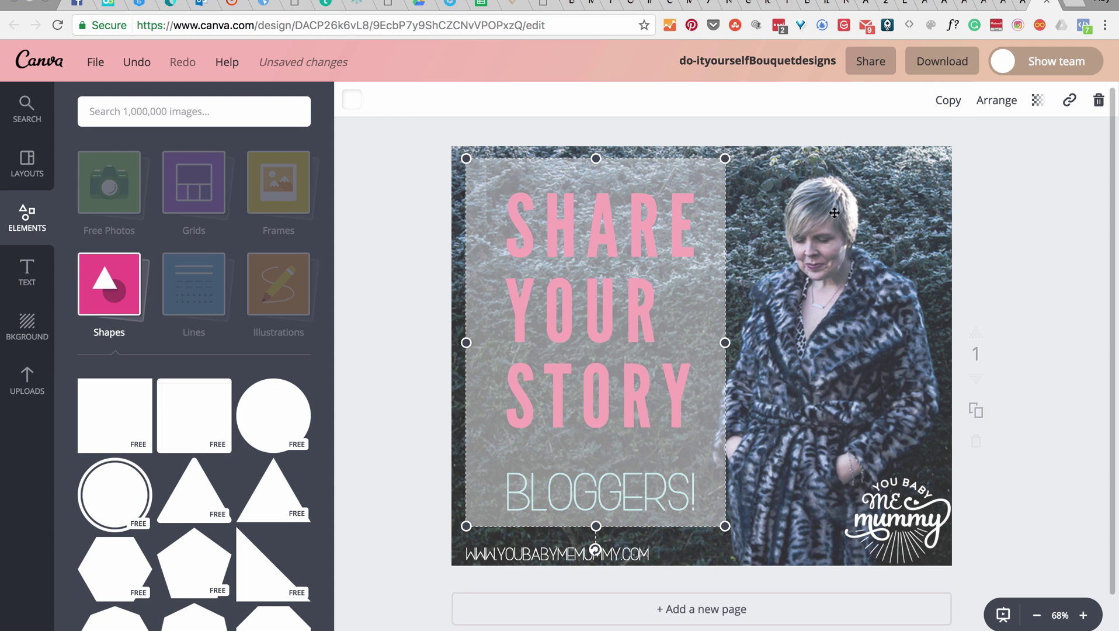
Layer the white rectangle behind the headline and "BLOGGERS!" text but in front of the background photo, and extend its right edge slightly
{"action": "left_click", "coordinate": [992, 103]}
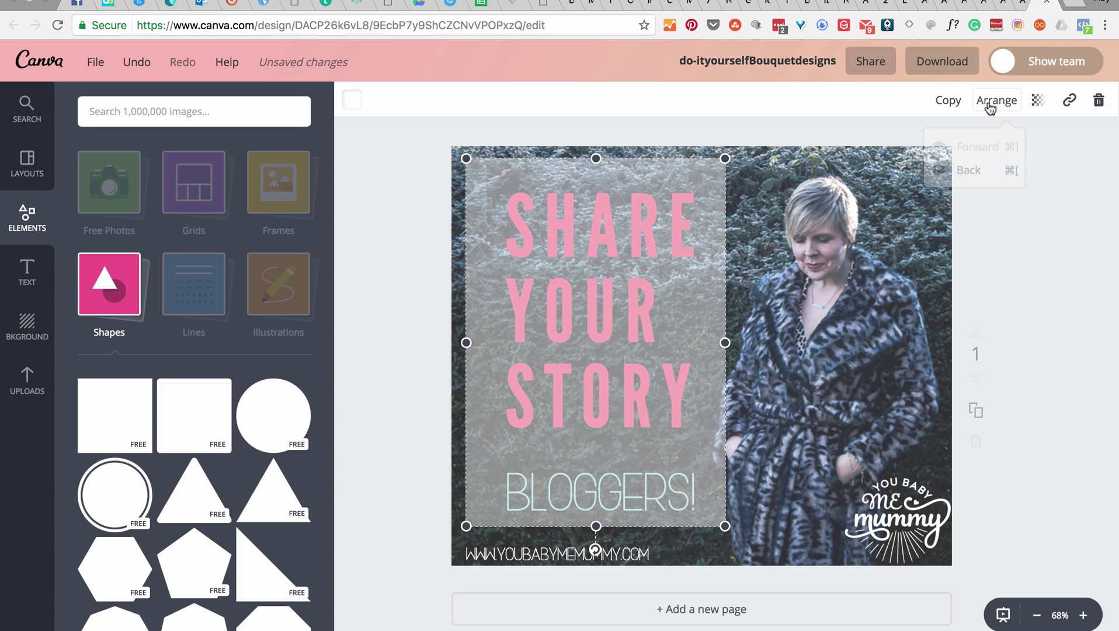
{"action": "left_click", "coordinate": [977, 172]}
{"action": "left_click", "coordinate": [977, 171]}
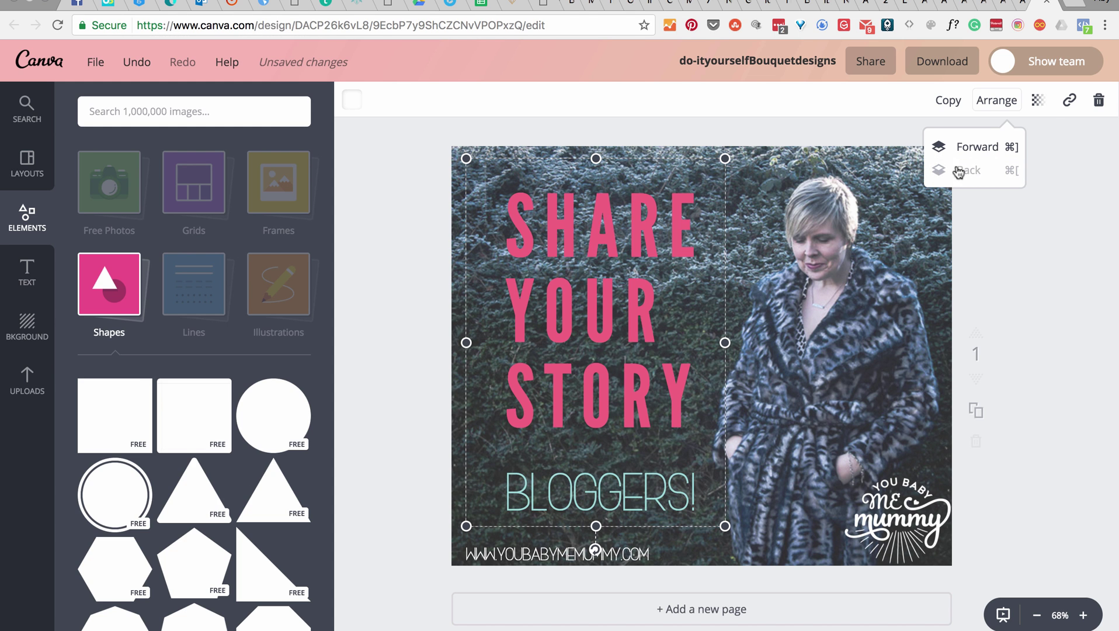
{"action": "left_click", "coordinate": [1041, 103]}
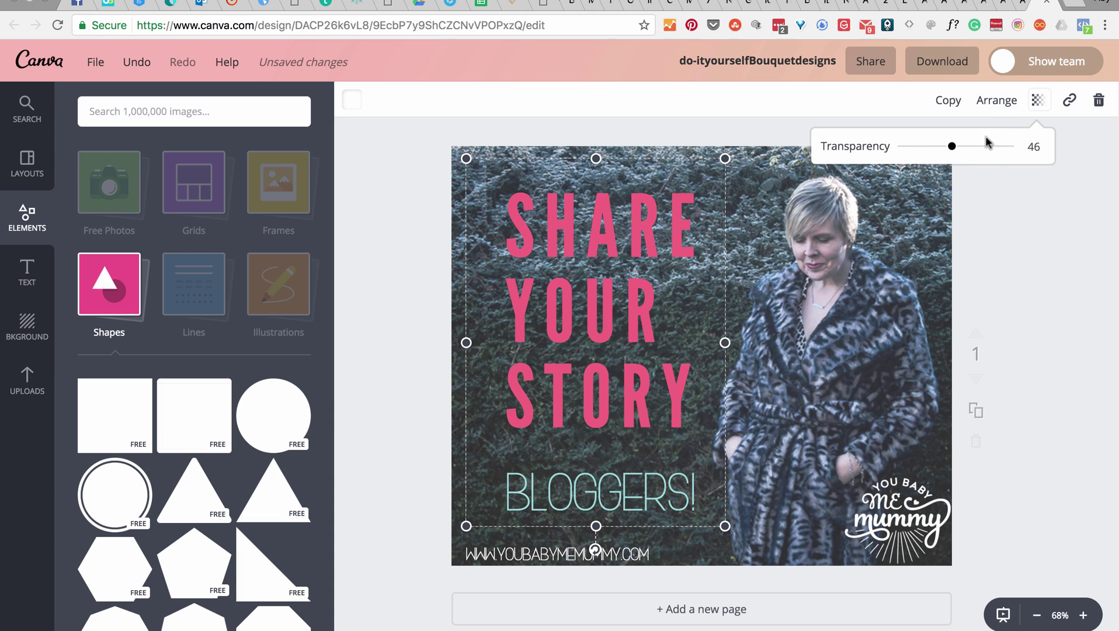
{"action": "left_click_drag", "start_coordinate": [952, 146], "coordinate": [974, 146]}
{"action": "left_click", "coordinate": [977, 146]}
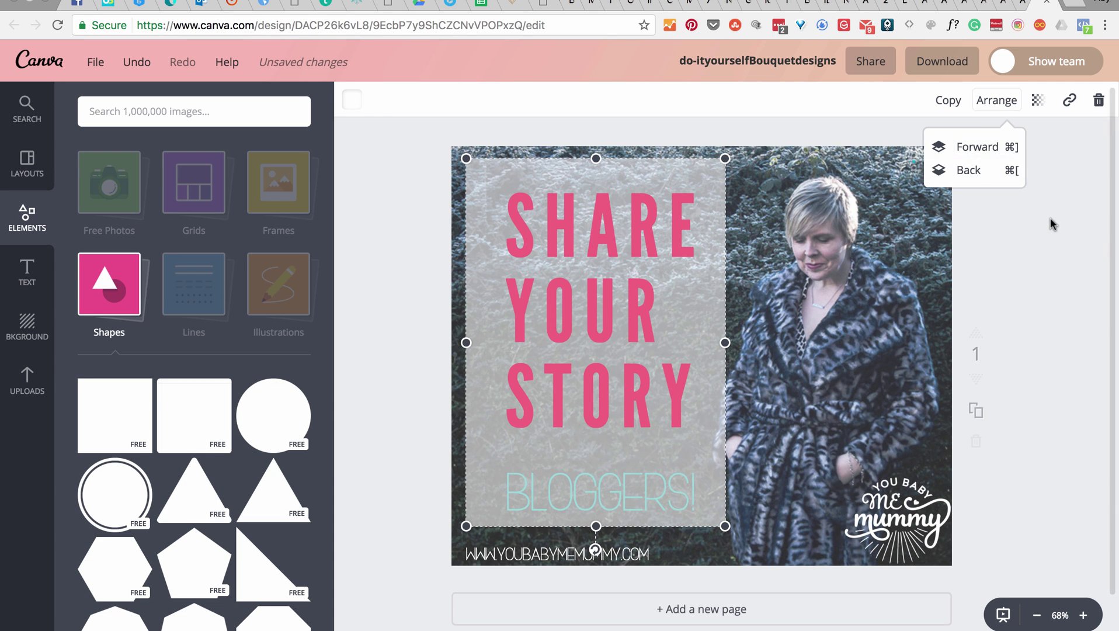
{"action": "left_click", "coordinate": [696, 250]}
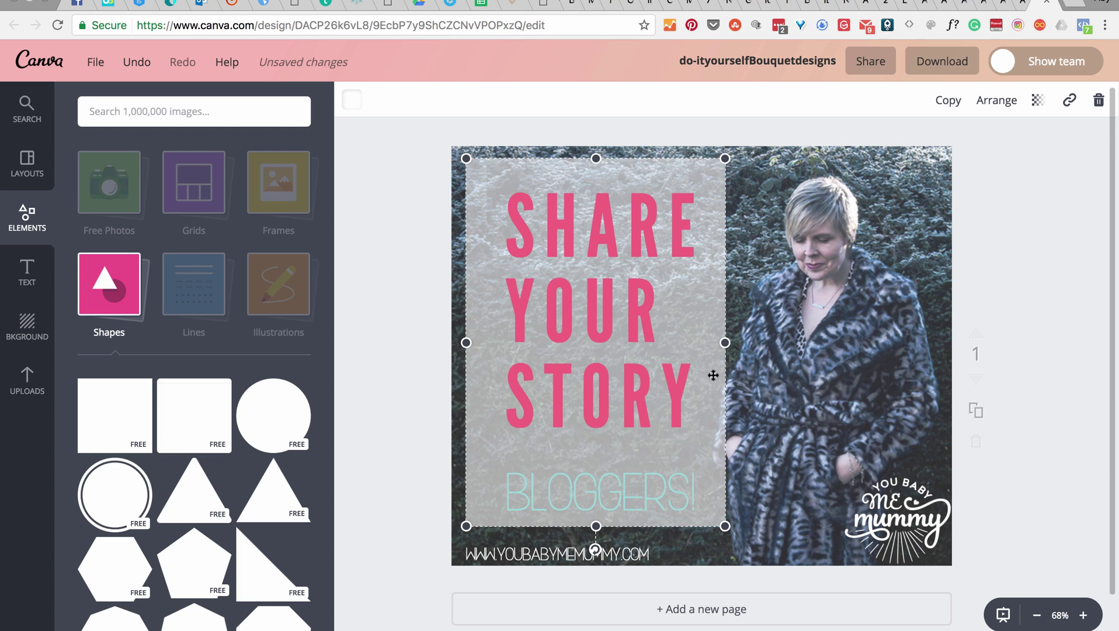
{"action": "left_click_drag", "start_coordinate": [725, 344], "coordinate": [732, 342]}
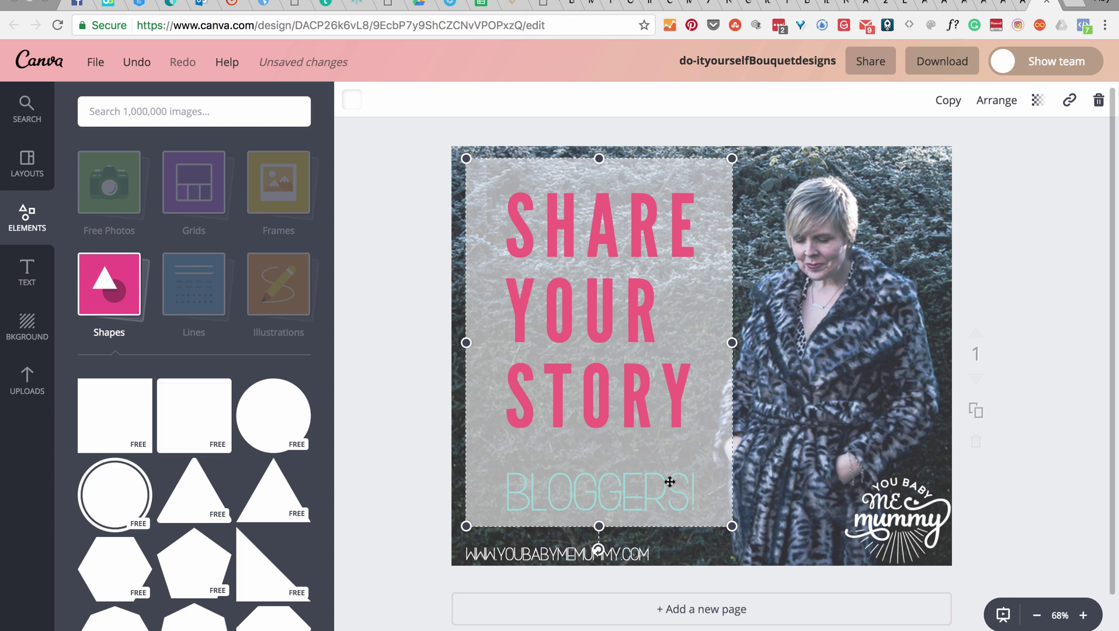
Recolor the word "BLOGGERS" with the dark pink brand color used by the headline
{"action": "left_click", "coordinate": [588, 486]}
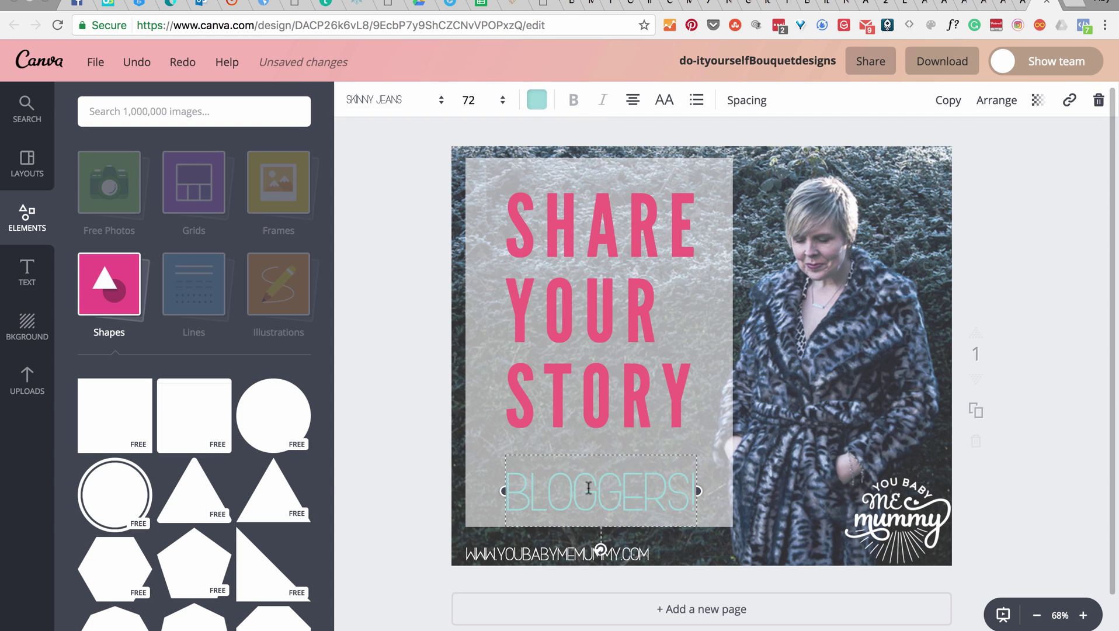
{"action": "left_click", "coordinate": [996, 100]}
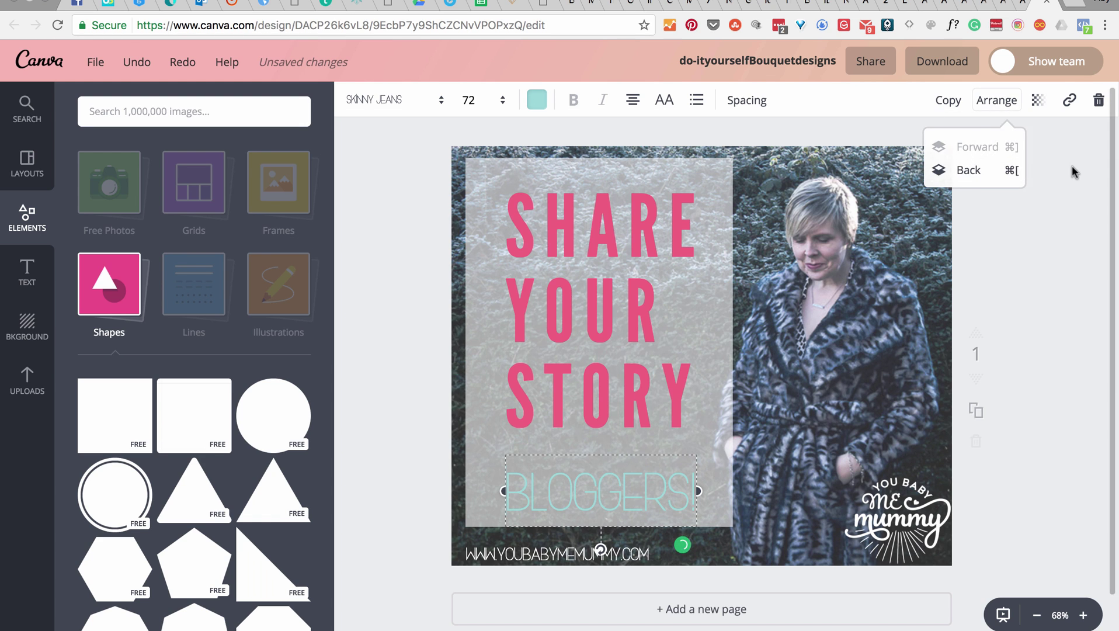
{"action": "left_click", "coordinate": [667, 487]}
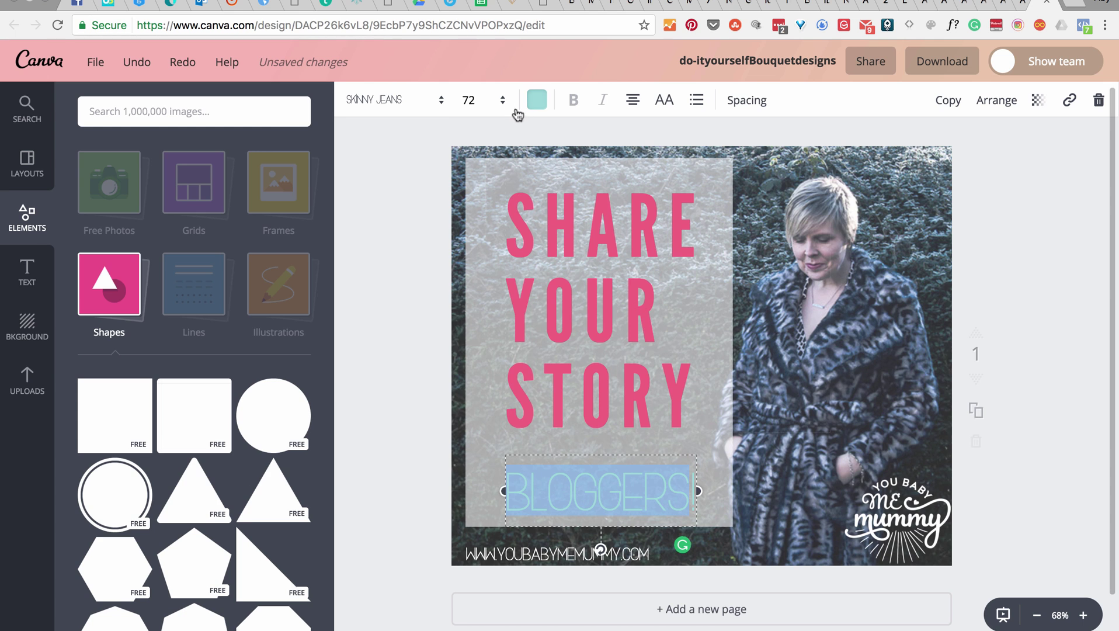
{"action": "left_click", "coordinate": [537, 101]}
{"action": "left_click", "coordinate": [579, 267]}
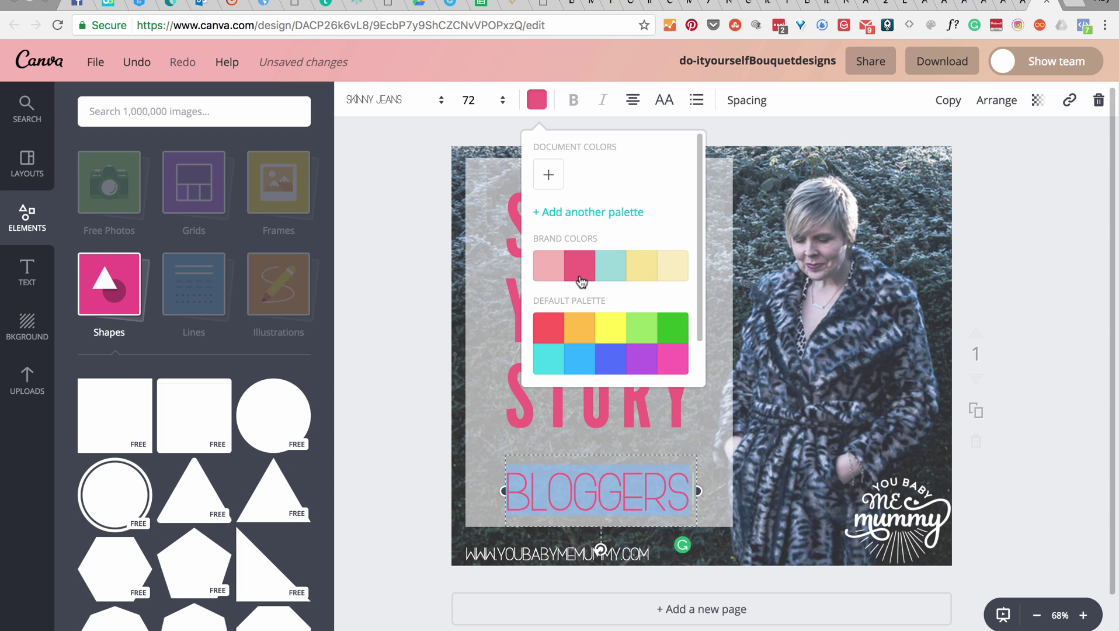
{"action": "left_click", "coordinate": [1031, 252]}
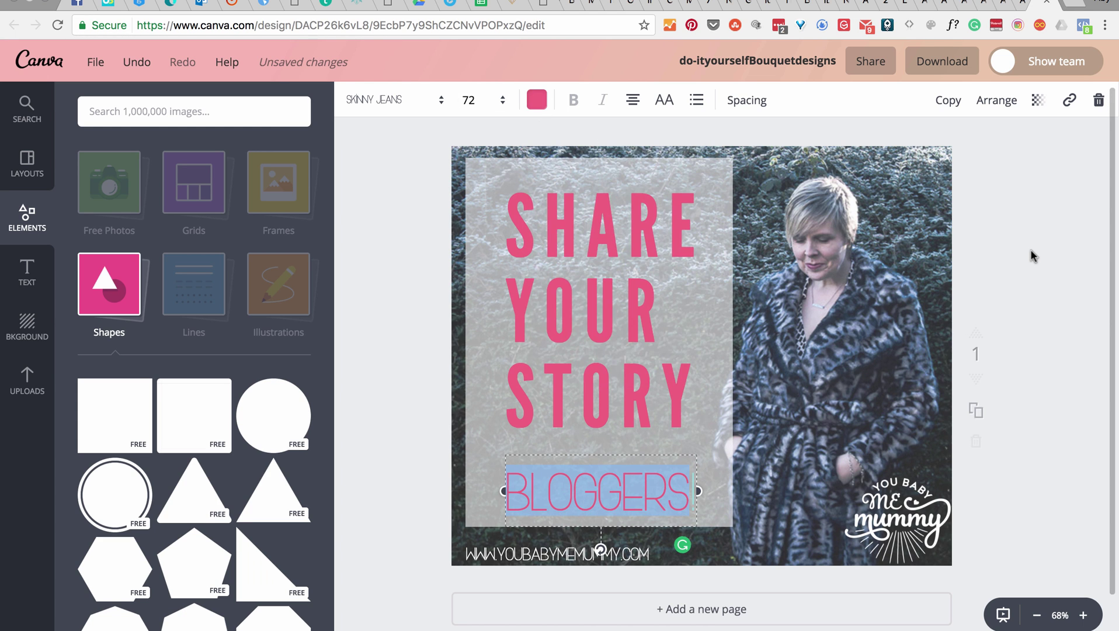
{"action": "left_click", "coordinate": [1031, 252]}
Set the white rectangle's transparency value to 81 and pull its right edge in slightly
{"action": "left_click", "coordinate": [702, 195]}
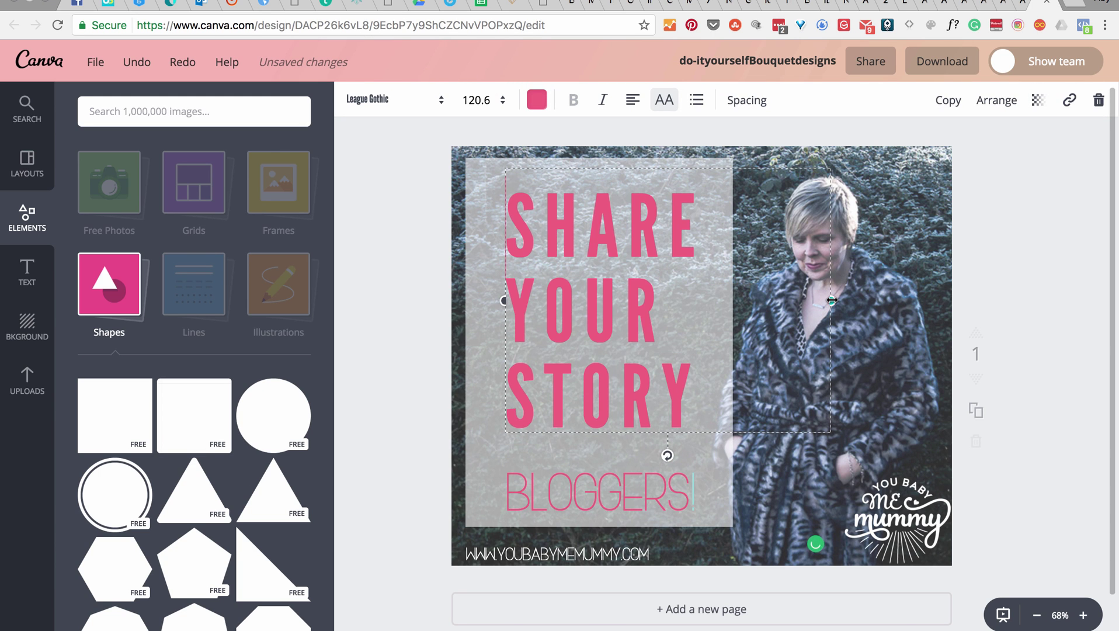
{"action": "left_click", "coordinate": [701, 165]}
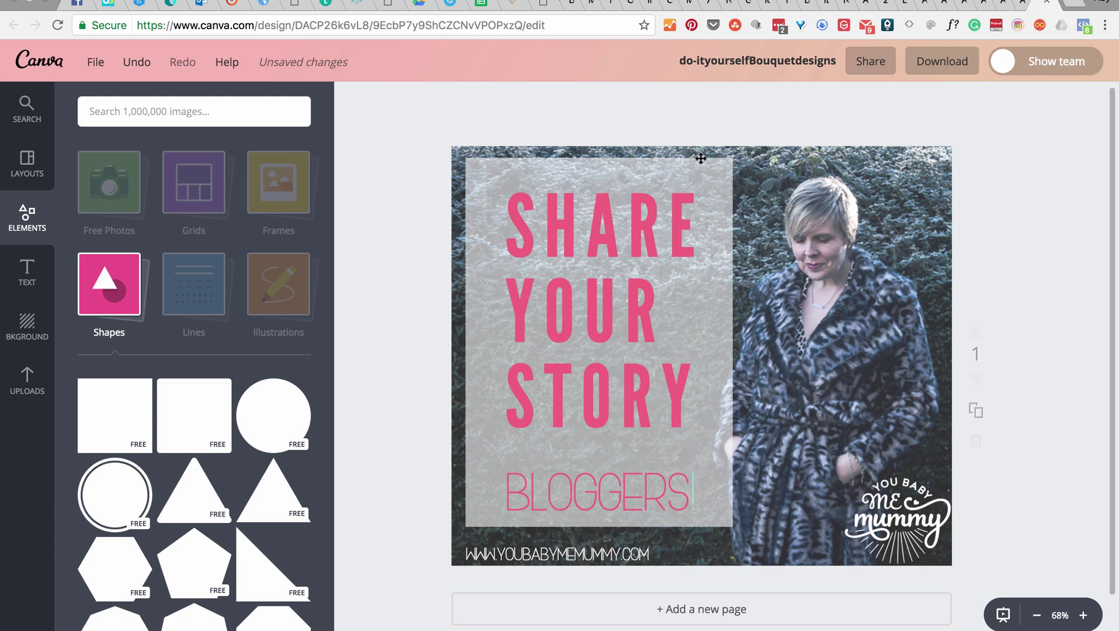
{"action": "left_click", "coordinate": [700, 158]}
{"action": "left_click", "coordinate": [1000, 104]}
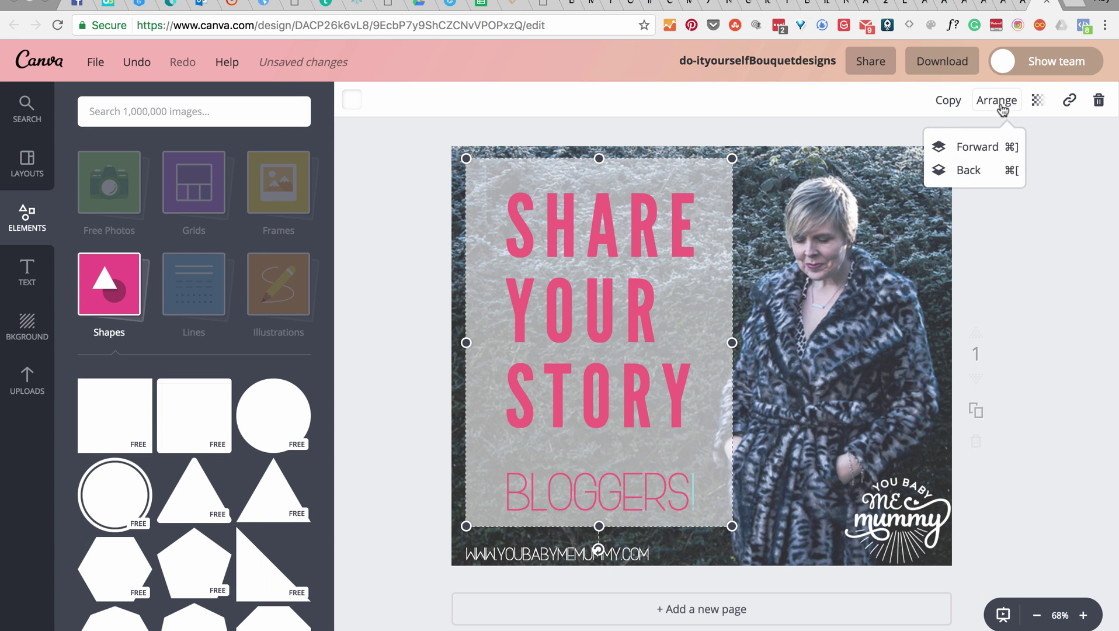
{"action": "left_click", "coordinate": [1035, 105]}
{"action": "mouse_move", "coordinate": [968, 152]}
{"action": "left_mouse_down"}
{"action": "mouse_move", "coordinate": [936, 151]}
{"action": "mouse_move", "coordinate": [1022, 150]}
{"action": "mouse_move", "coordinate": [944, 150]}
{"action": "mouse_move", "coordinate": [990, 151]}
{"action": "left_mouse_up"}
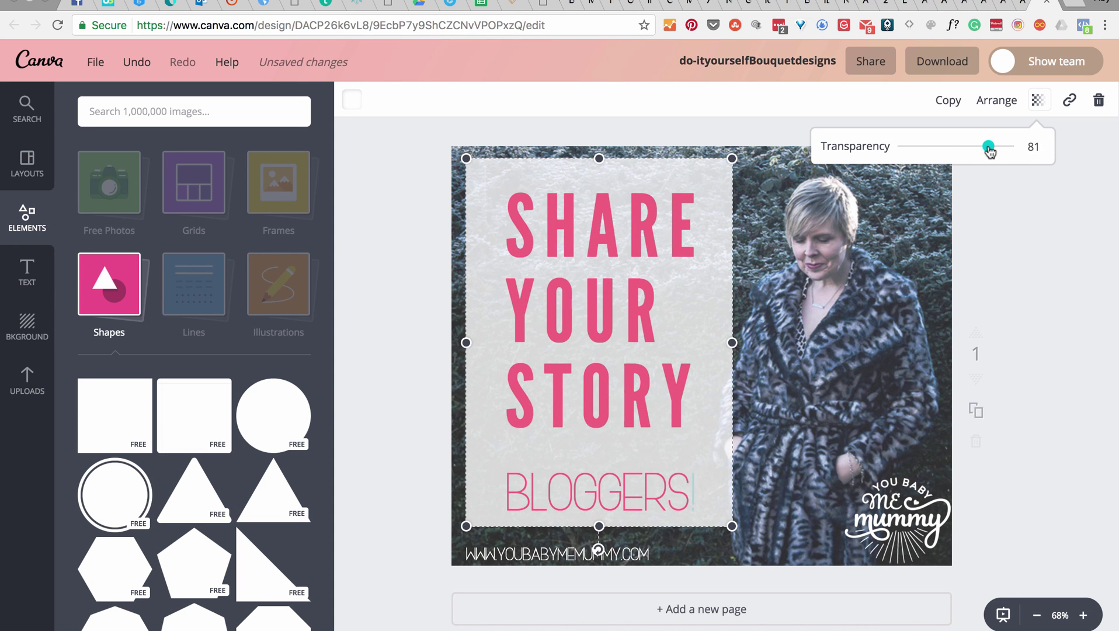
{"action": "left_click", "coordinate": [730, 237]}
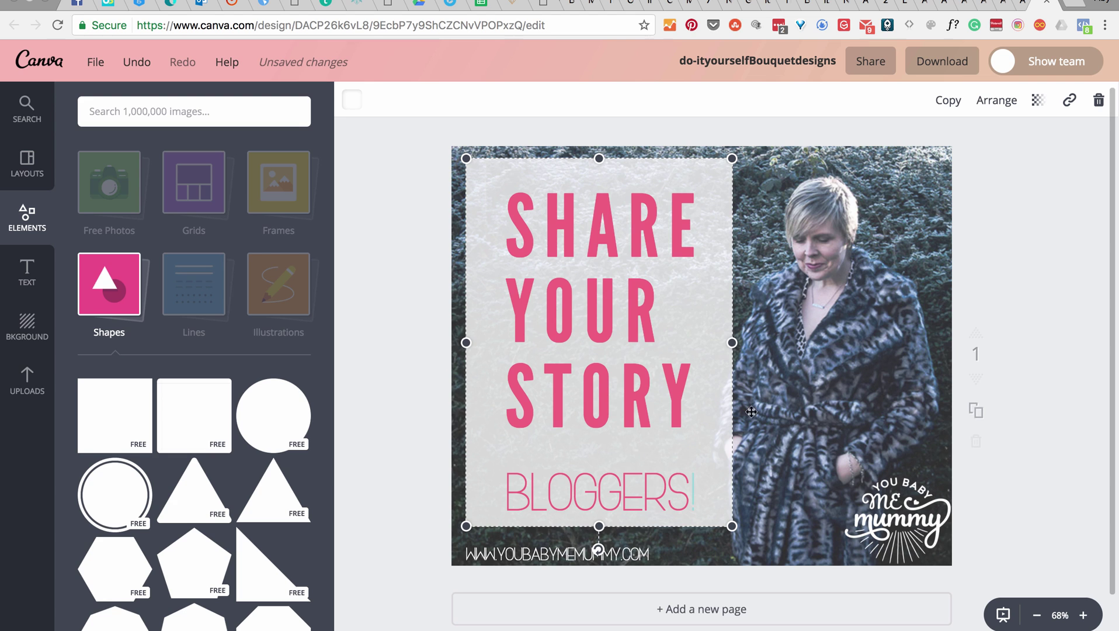
{"action": "left_click_drag", "start_coordinate": [733, 342], "coordinate": [731, 342]}
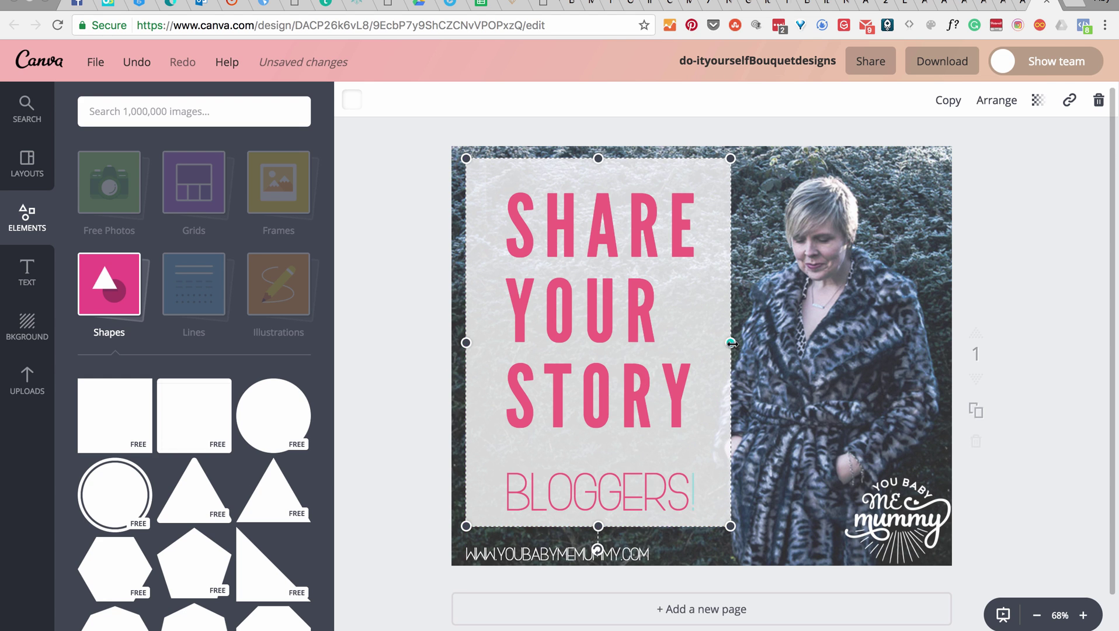
Collapse the white rectangle to a tiny dot at its lower-left corner so it no longer covers the photo behind the text
{"action": "left_click", "coordinate": [1023, 173]}
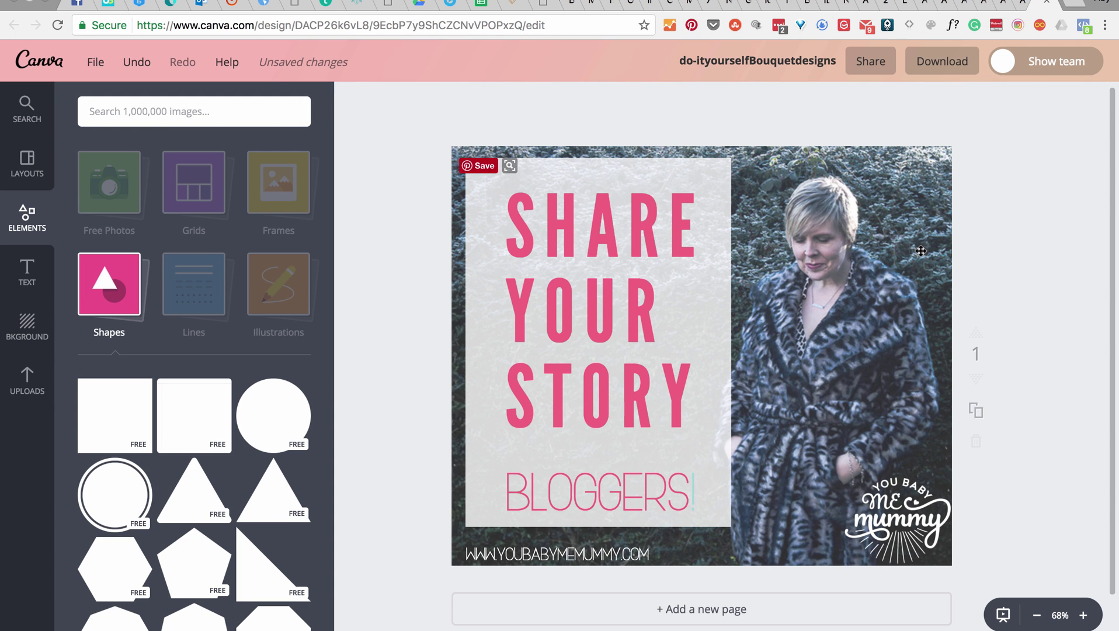
{"action": "left_click", "coordinate": [636, 175]}
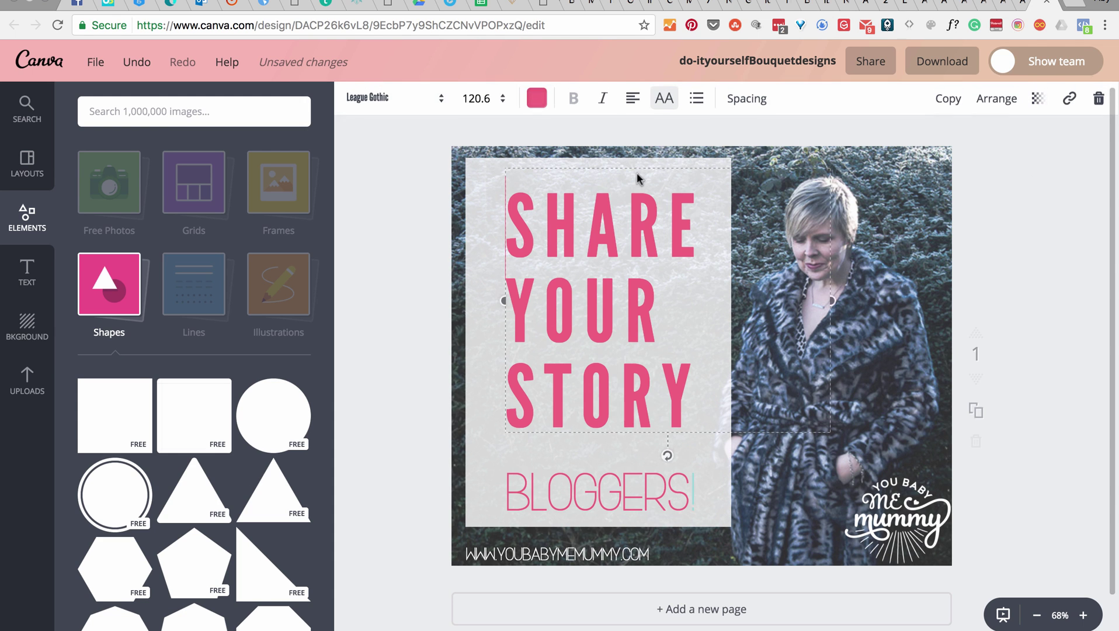
{"action": "left_click", "coordinate": [1074, 170]}
{"action": "left_click", "coordinate": [713, 168]}
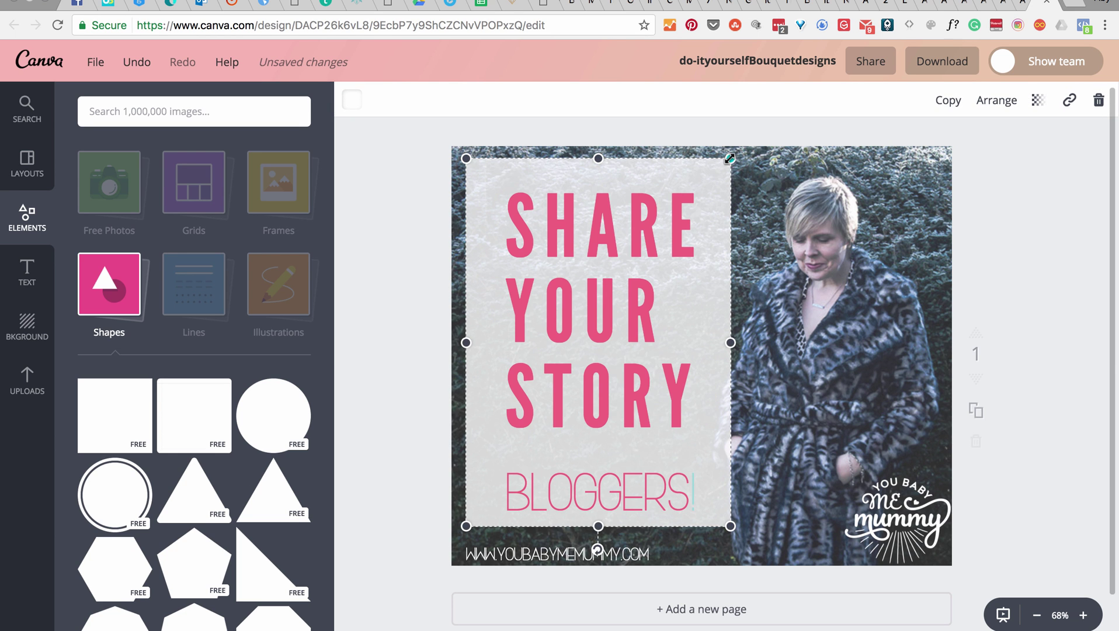
{"action": "left_click_drag", "start_coordinate": [730, 158], "coordinate": [387, 575]}
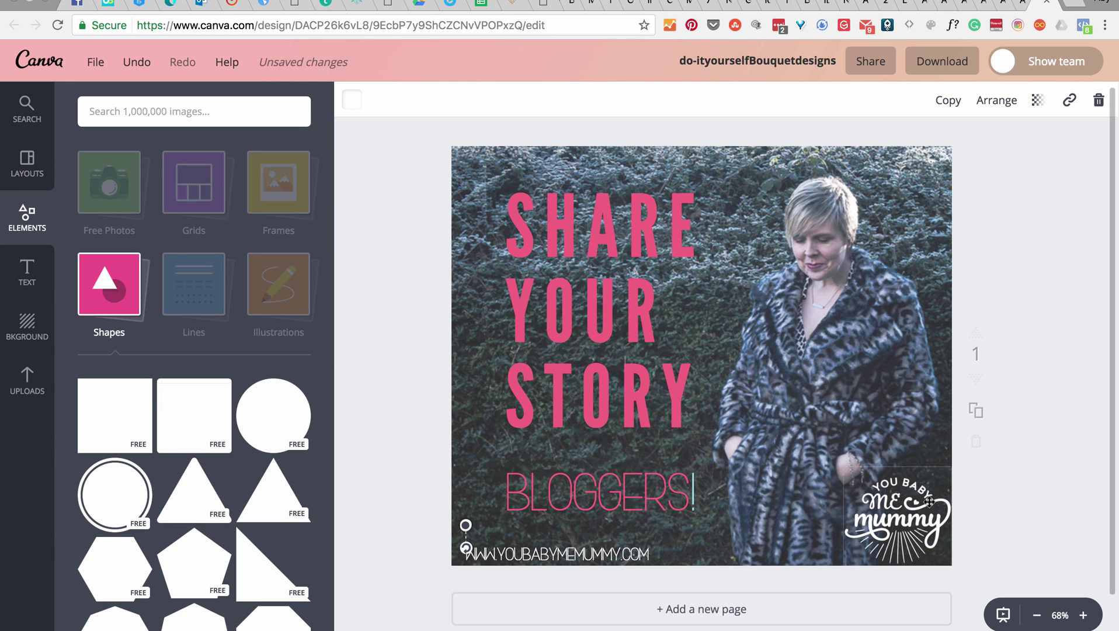
Move the "You Baby Me Mummy" logo to the graphic's upper-right corner and scale it down so it clears the woman's head
{"action": "left_click_drag", "start_coordinate": [928, 501], "coordinate": [925, 186]}
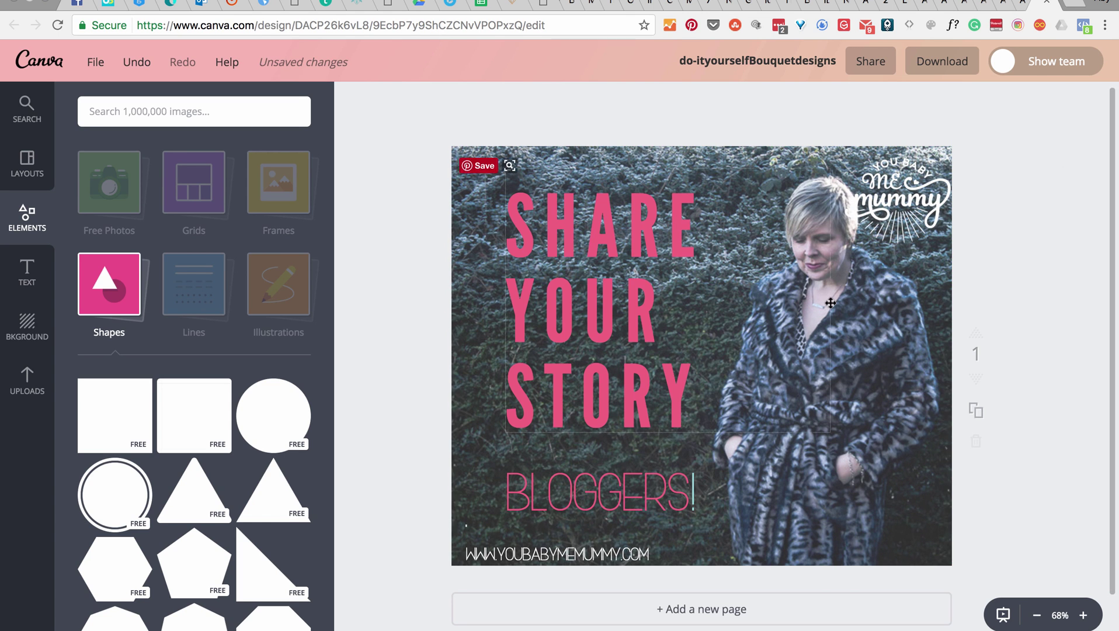
{"action": "left_click", "coordinate": [870, 234]}
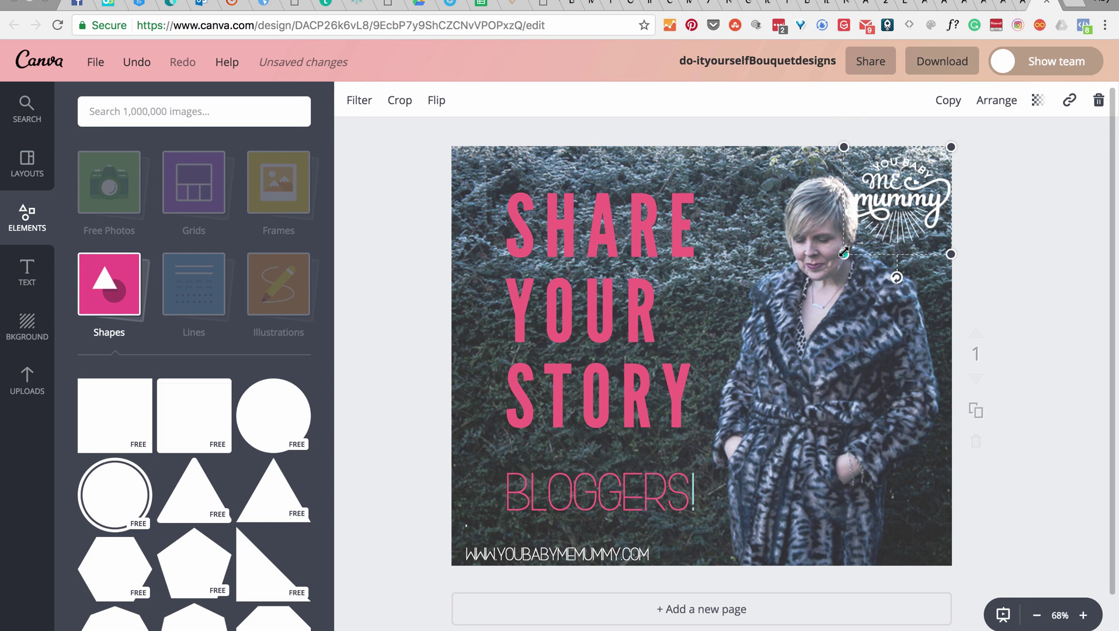
{"action": "left_click_drag", "start_coordinate": [844, 252], "coordinate": [875, 222]}
{"action": "left_click_drag", "start_coordinate": [908, 188], "coordinate": [900, 190]}
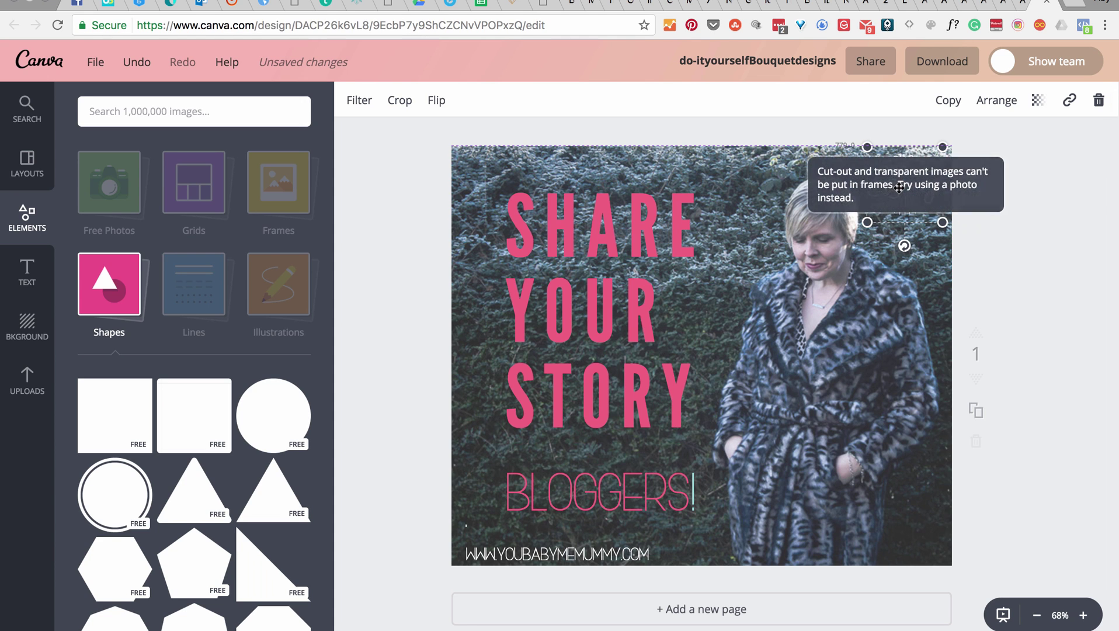
{"action": "left_click", "coordinate": [1026, 194]}
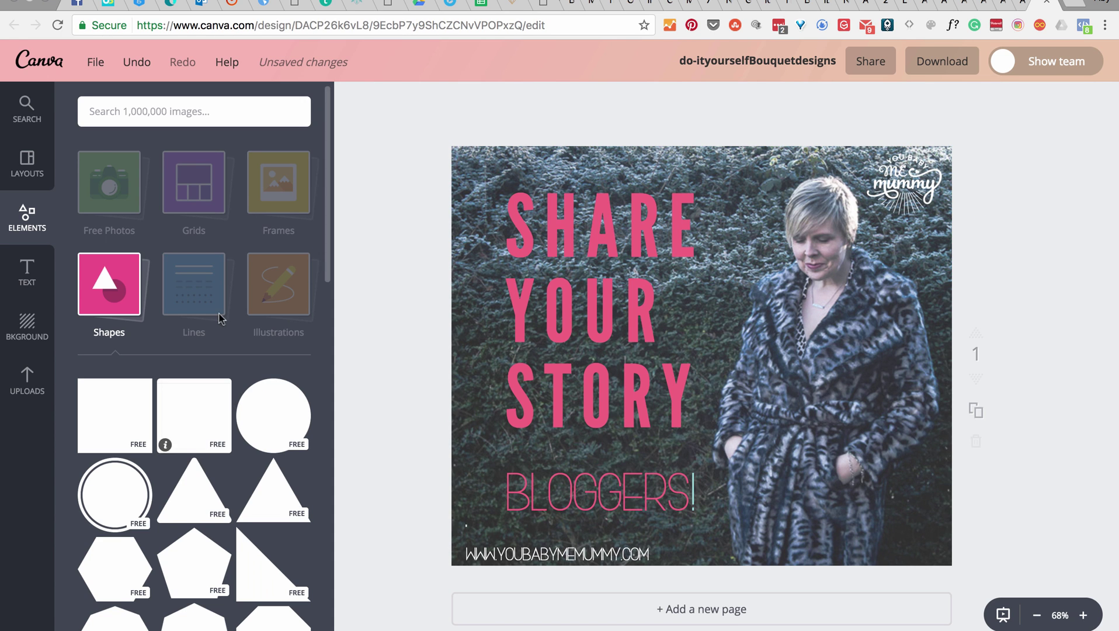
Add the solid banner shape with a pointed lower edge to the graphic and scale it down to roughly logo size
{"action": "scroll", "coordinate": [221, 319], "scroll_direction": "down", "scroll_amount": 2}
{"action": "scroll", "coordinate": [216, 391], "scroll_direction": "down", "scroll_amount": 10}
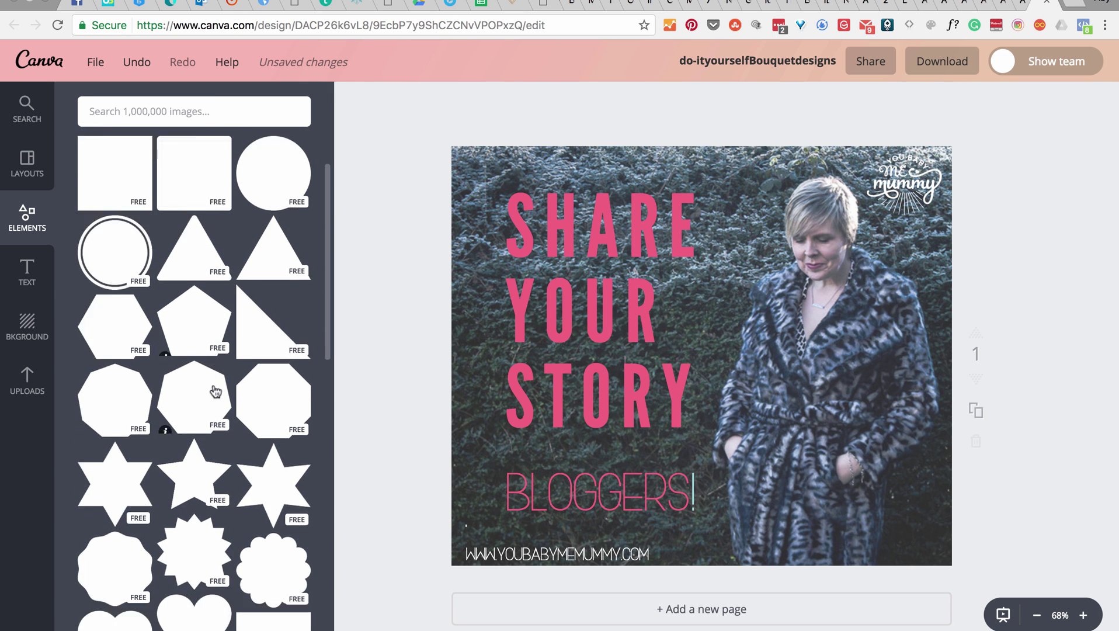
{"action": "scroll", "coordinate": [216, 391], "scroll_direction": "down", "scroll_amount": 3}
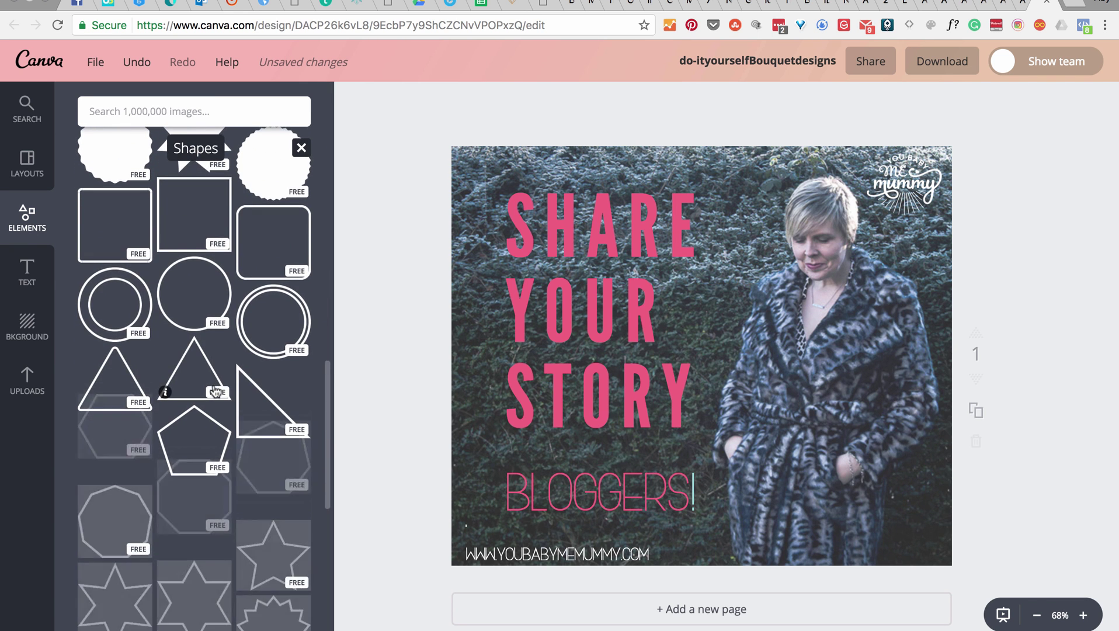
{"action": "scroll", "coordinate": [215, 391], "scroll_direction": "up", "scroll_amount": 6}
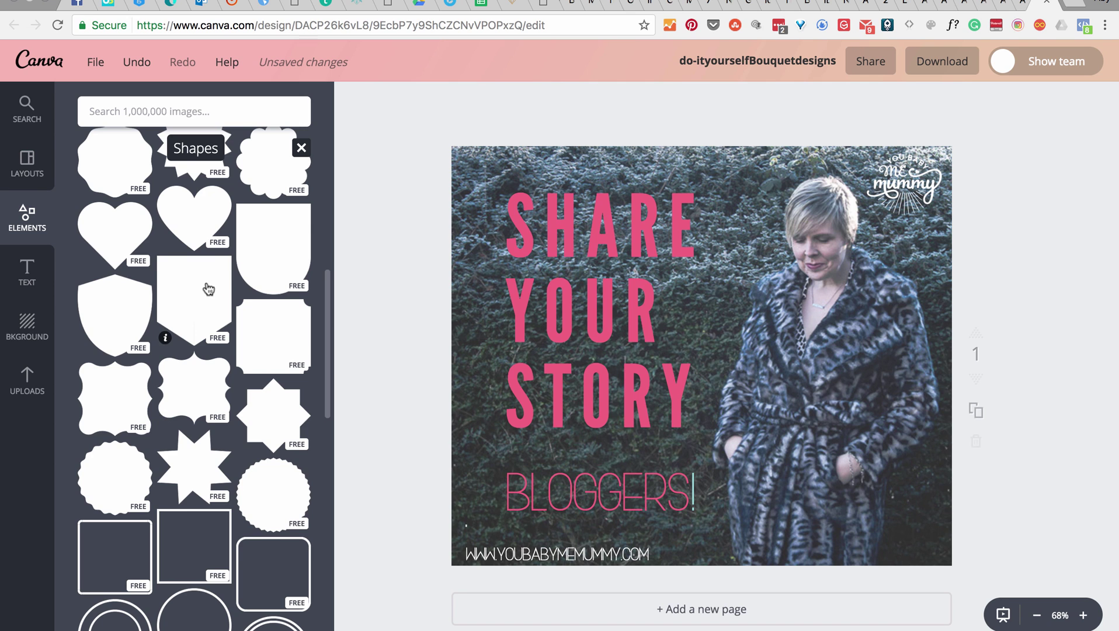
{"action": "left_click", "coordinate": [194, 292]}
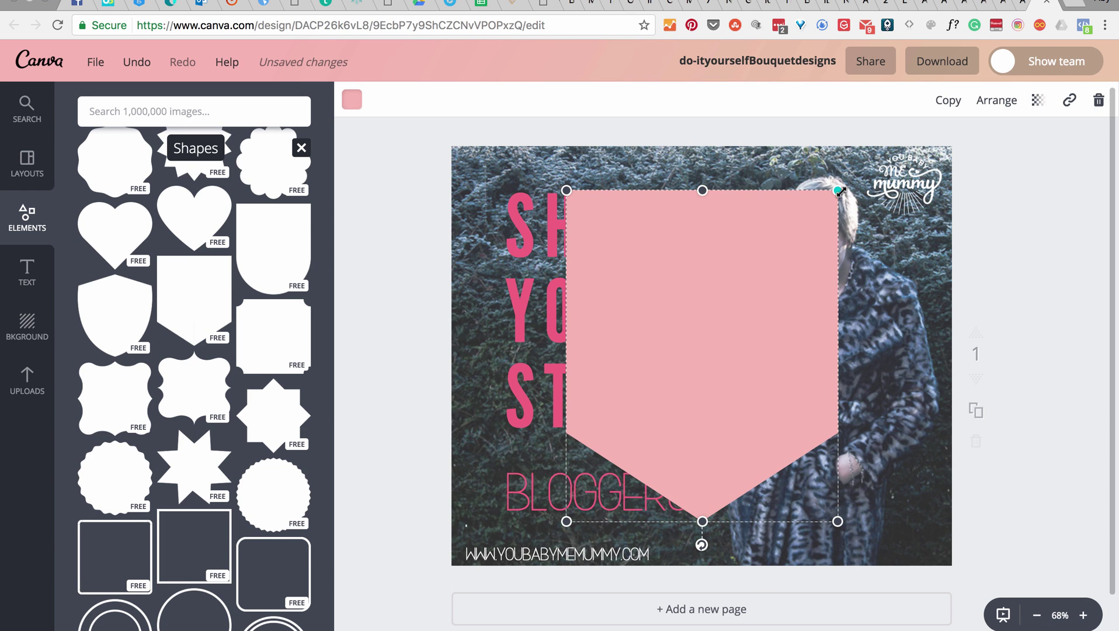
{"action": "left_click_drag", "start_coordinate": [841, 191], "coordinate": [592, 382]}
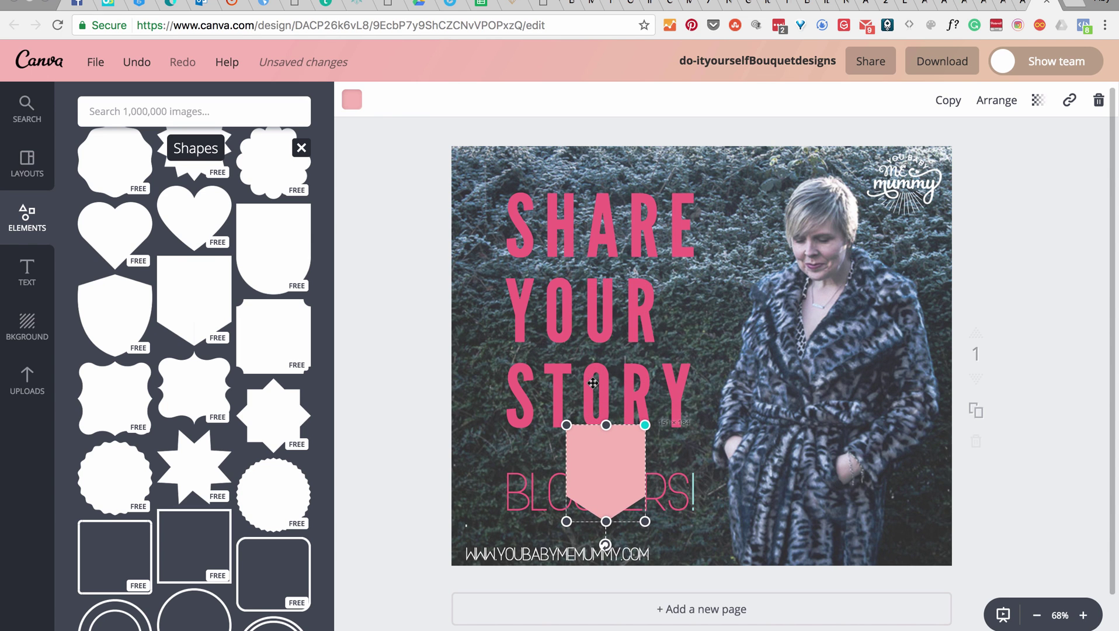
Make the banner shape white with a transparency value of 46 and place it over the logo in the graphic's upper-right corner
{"action": "left_click", "coordinate": [354, 104]}
{"action": "scroll", "coordinate": [506, 336], "scroll_direction": "down", "scroll_amount": 1}
{"action": "left_click", "coordinate": [489, 358]}
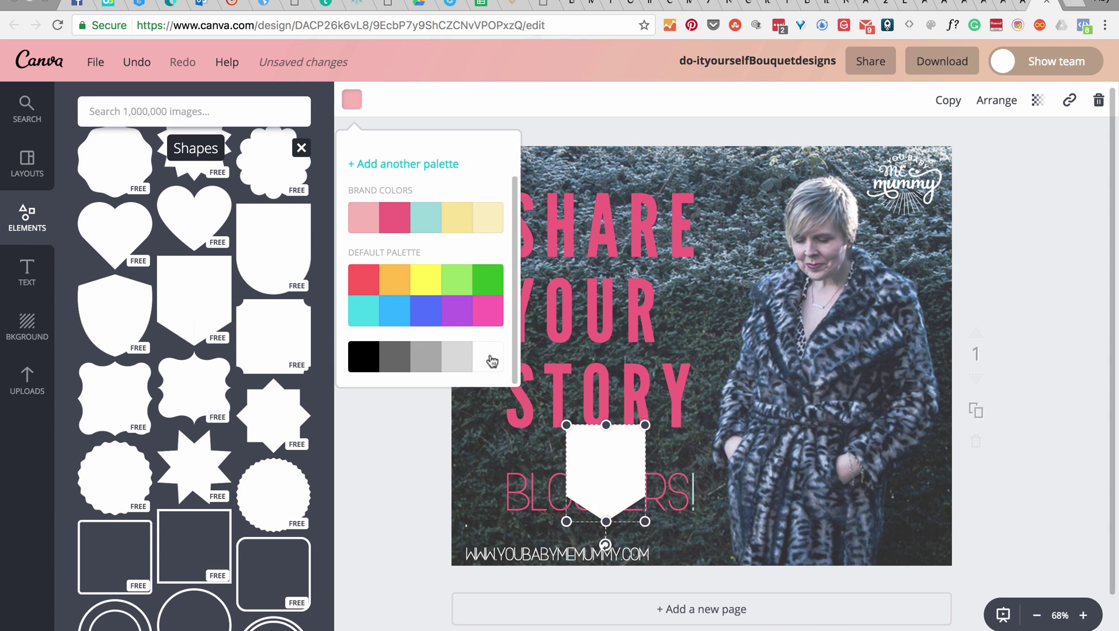
{"action": "left_click", "coordinate": [997, 102]}
{"action": "left_click", "coordinate": [1033, 104]}
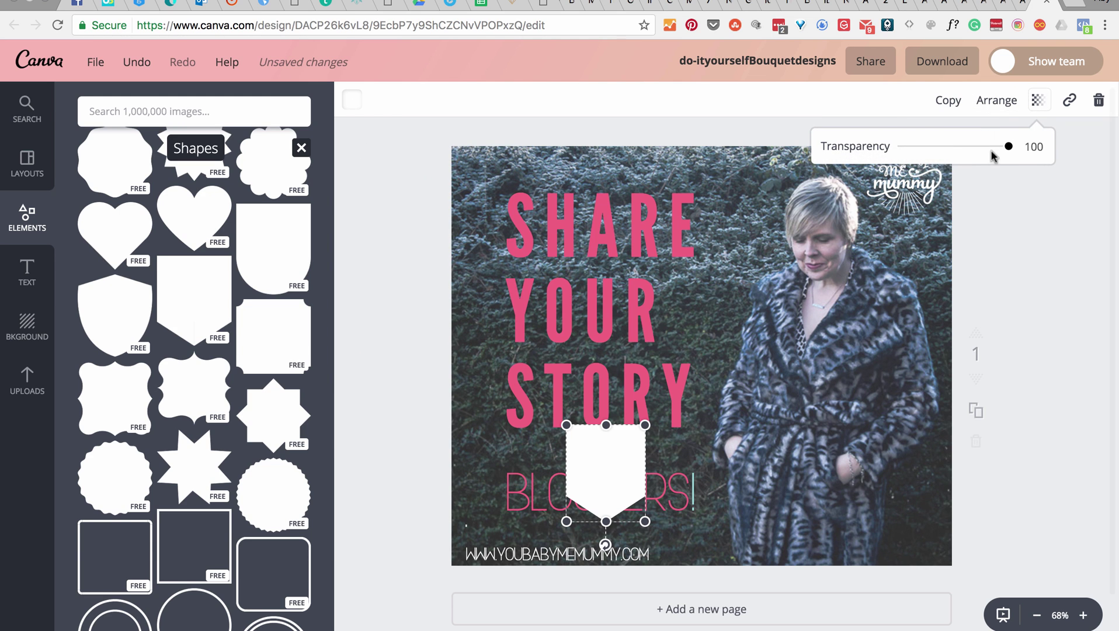
{"action": "left_click_drag", "start_coordinate": [997, 153], "coordinate": [948, 151]}
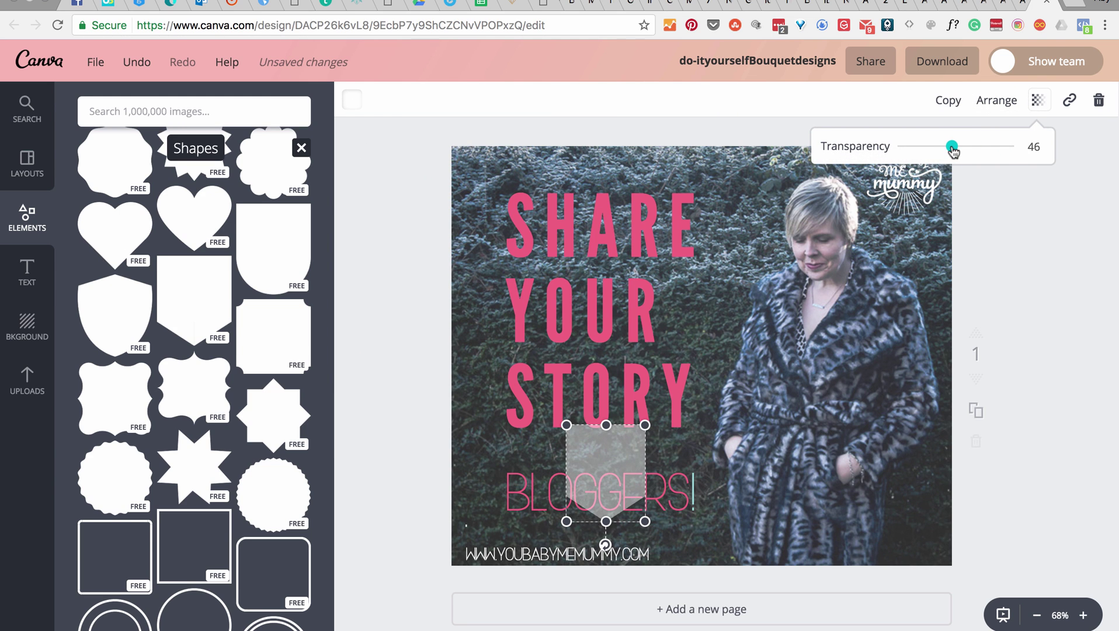
{"action": "left_click_drag", "start_coordinate": [617, 461], "coordinate": [897, 189]}
Add the uploaded black "You Baby Me Mummy" logo and scale it down over the lower part of the woman's coat
{"action": "left_click", "coordinate": [26, 380]}
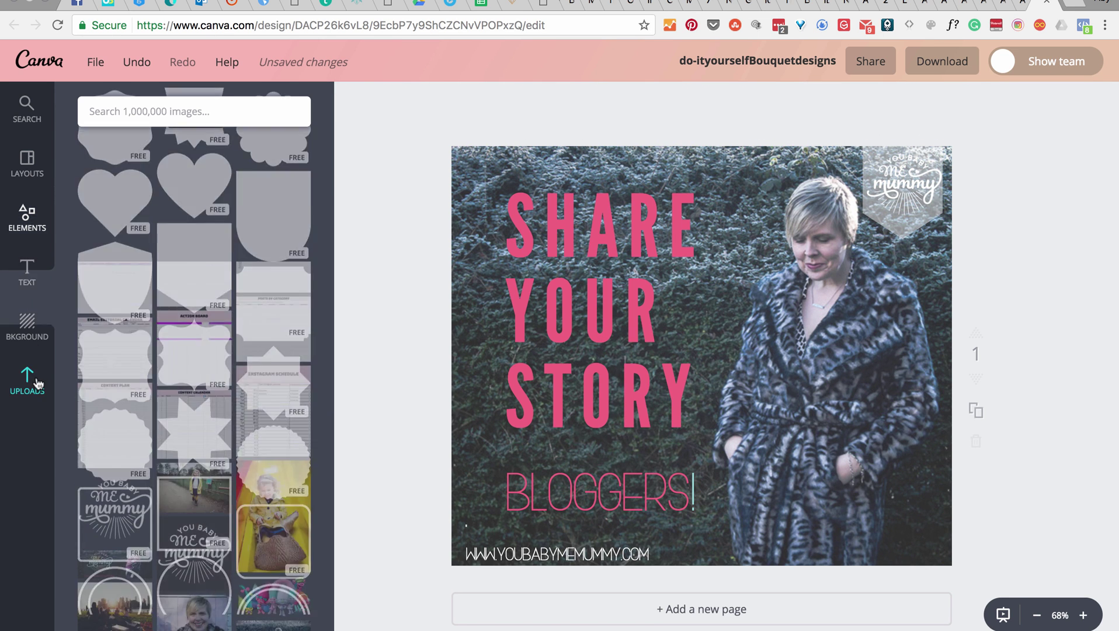
{"action": "scroll", "coordinate": [114, 397], "scroll_direction": "down", "scroll_amount": 6}
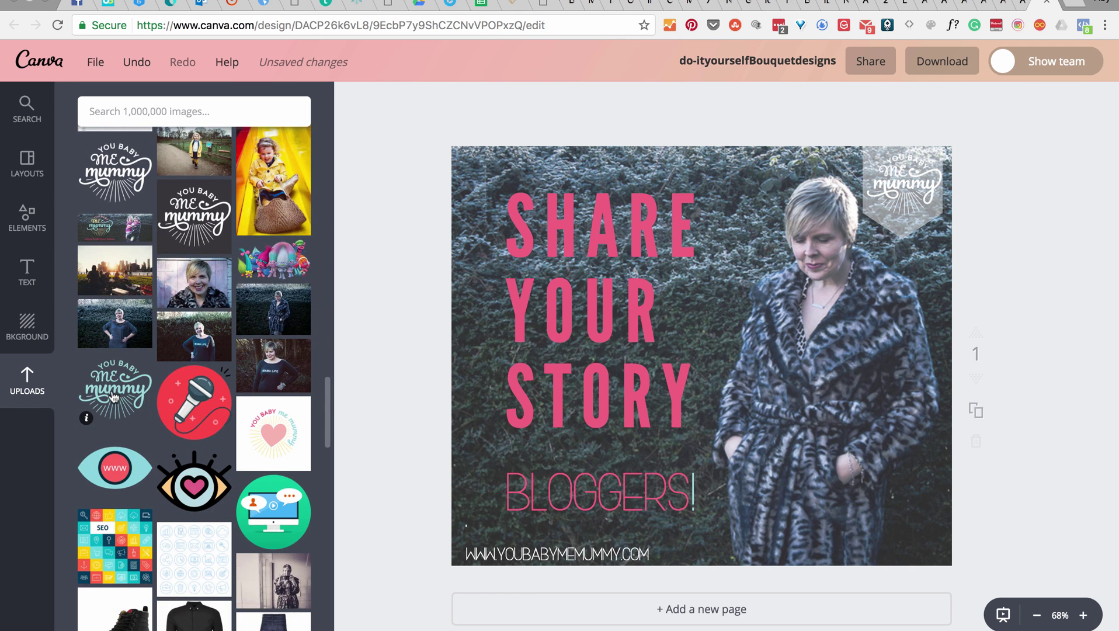
{"action": "scroll", "coordinate": [114, 397], "scroll_direction": "down", "scroll_amount": 10}
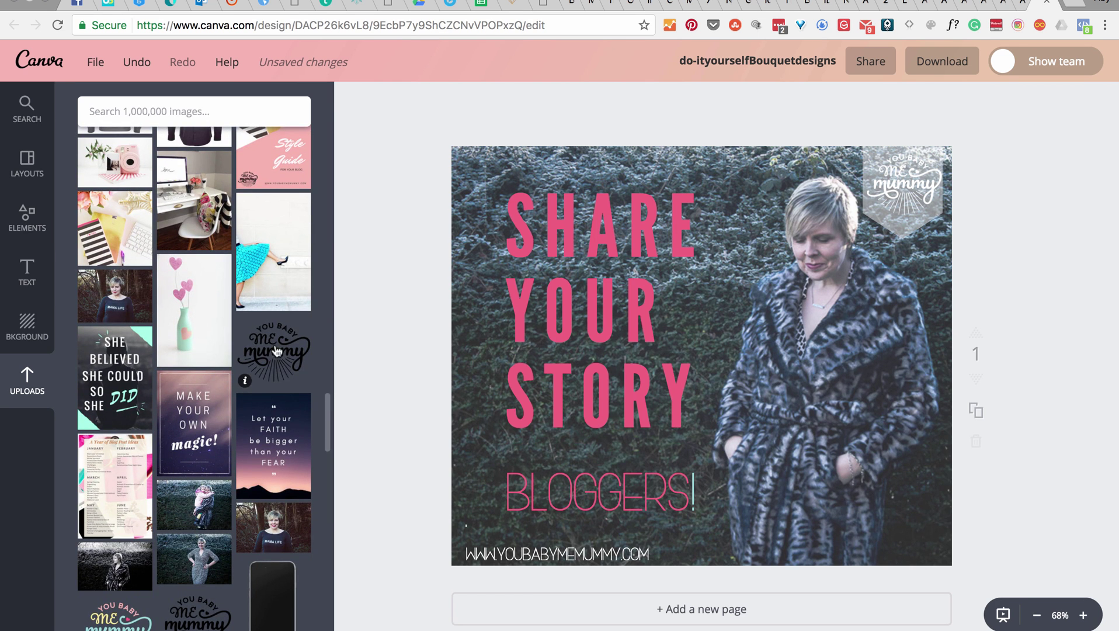
{"action": "left_click", "coordinate": [277, 351]}
{"action": "left_click_drag", "start_coordinate": [507, 159], "coordinate": [779, 443]}
Replace the white logo in the graphic's upper-right corner with the black one, shifting the banner shape aside to reach it
{"action": "left_click", "coordinate": [902, 178]}
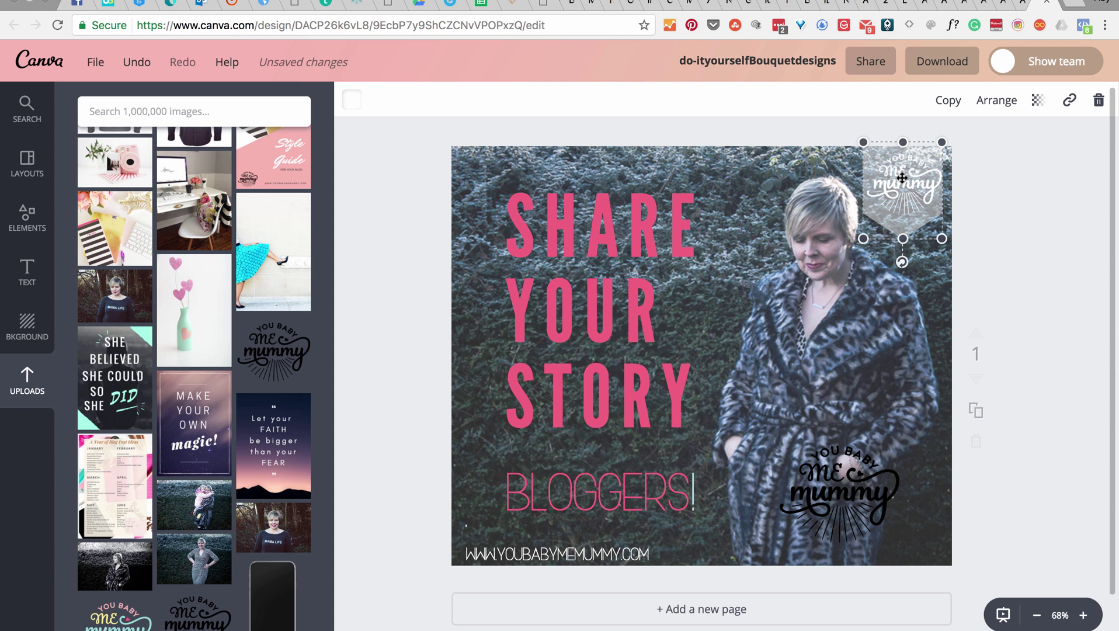
{"action": "left_click_drag", "start_coordinate": [892, 181], "coordinate": [737, 222]}
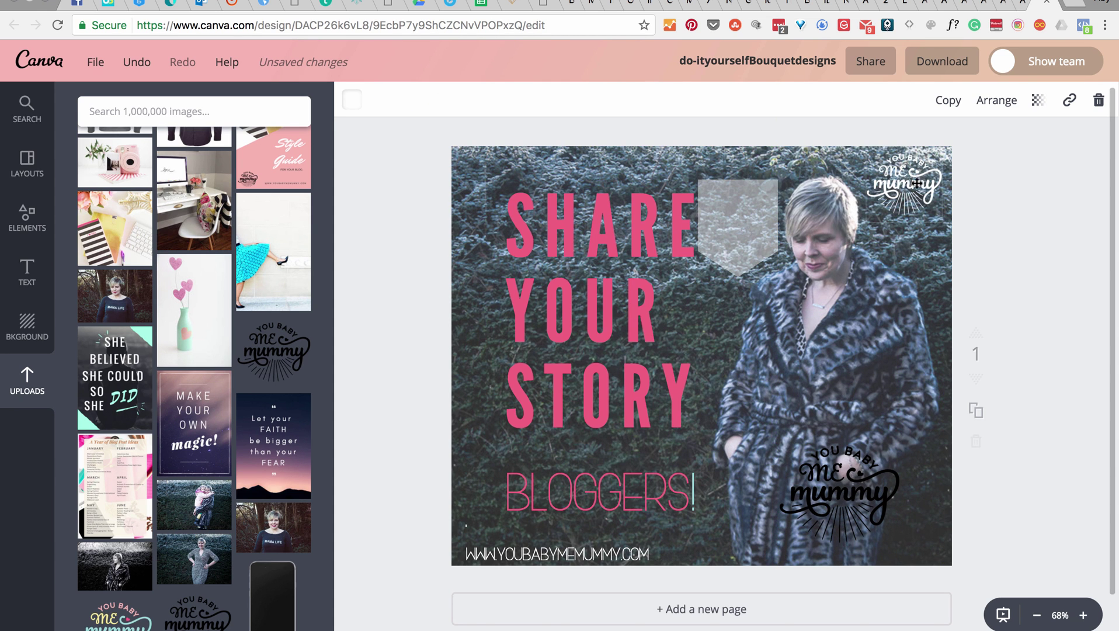
{"action": "left_click", "coordinate": [1083, 210]}
{"action": "left_click_drag", "start_coordinate": [867, 310], "coordinate": [900, 193]}
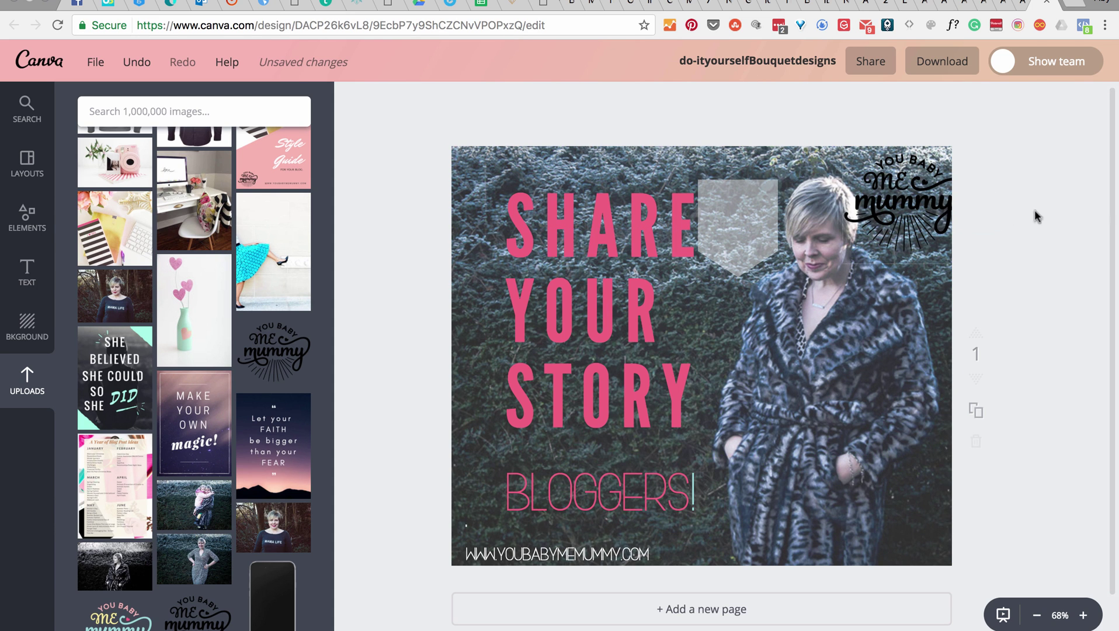
Shrink the black logo to the banner's width and move the banner shape back behind it at the graphic's upper edge
{"action": "left_click", "coordinate": [1045, 216]}
{"action": "left_click", "coordinate": [858, 244]}
{"action": "left_click_drag", "start_coordinate": [840, 262], "coordinate": [886, 221]}
{"action": "left_click_drag", "start_coordinate": [900, 182], "coordinate": [897, 190]}
{"action": "left_click", "coordinate": [1013, 220]}
{"action": "left_click_drag", "start_coordinate": [755, 229], "coordinate": [921, 197]}
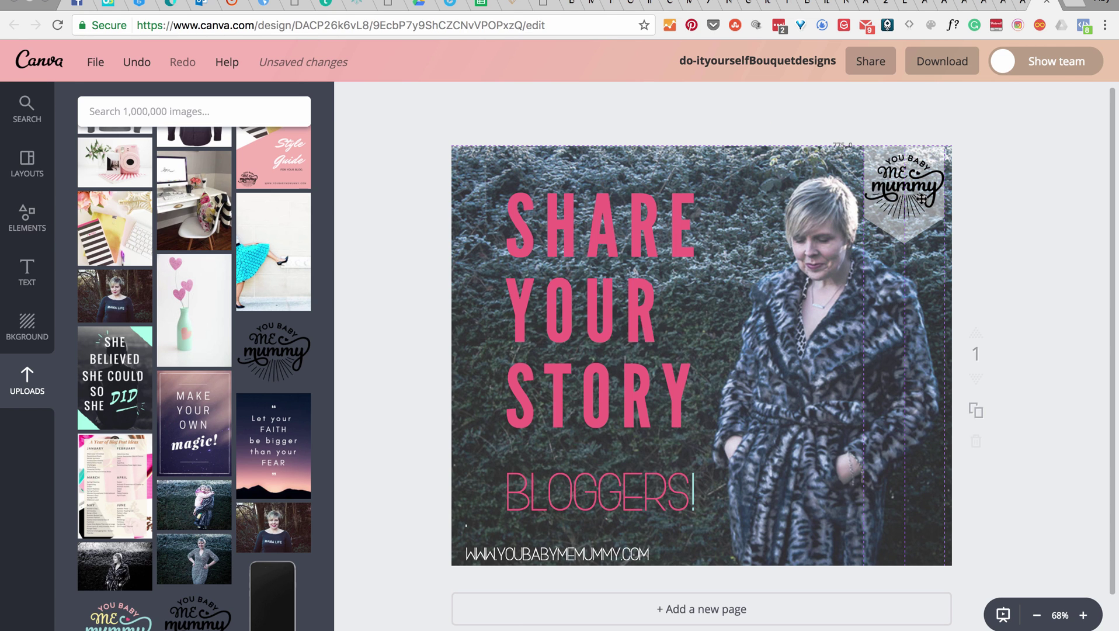
Nudge the black logo vertically so it sits near the upper edge of the banner shape
{"action": "left_click_drag", "start_coordinate": [907, 224], "coordinate": [904, 235]}
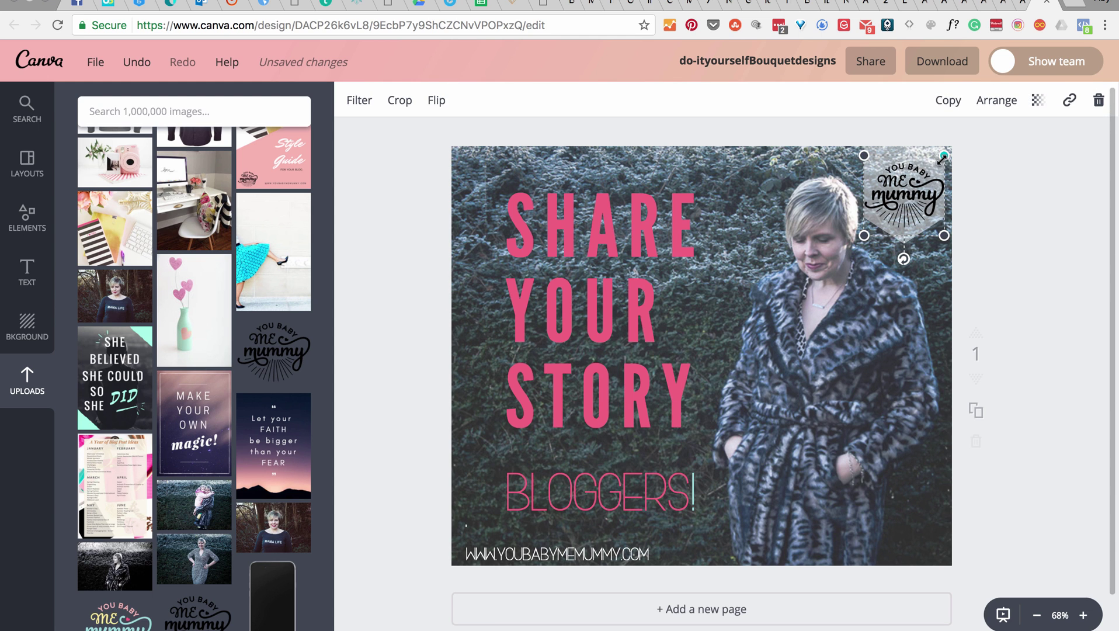
{"action": "key", "text": "Escape"}
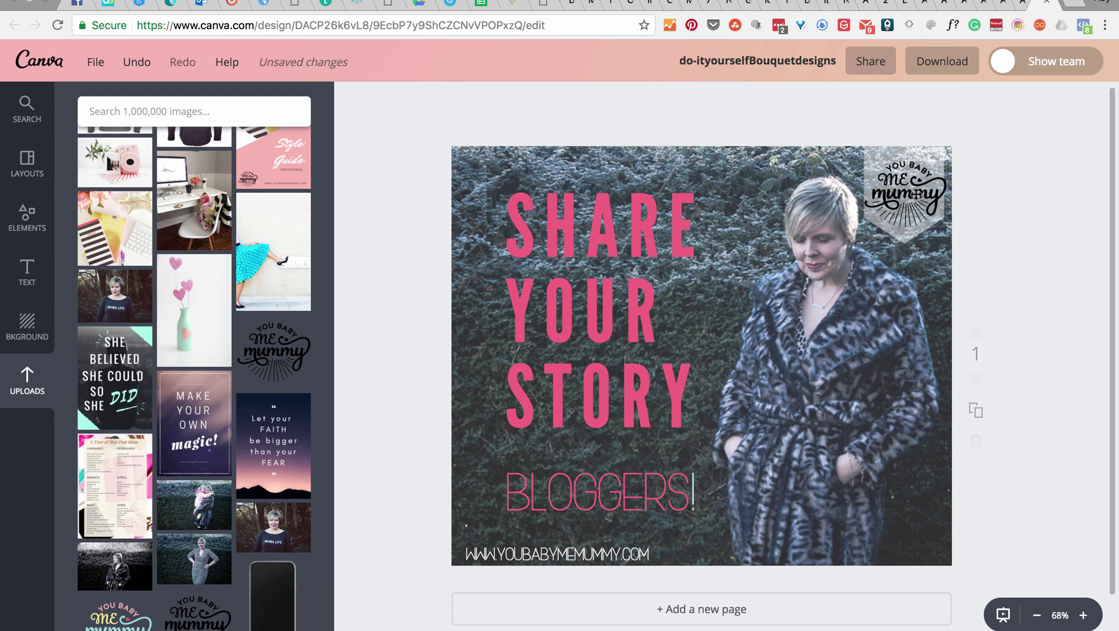
{"action": "left_click_drag", "start_coordinate": [915, 194], "coordinate": [915, 188]}
{"action": "left_click", "coordinate": [1004, 214]}
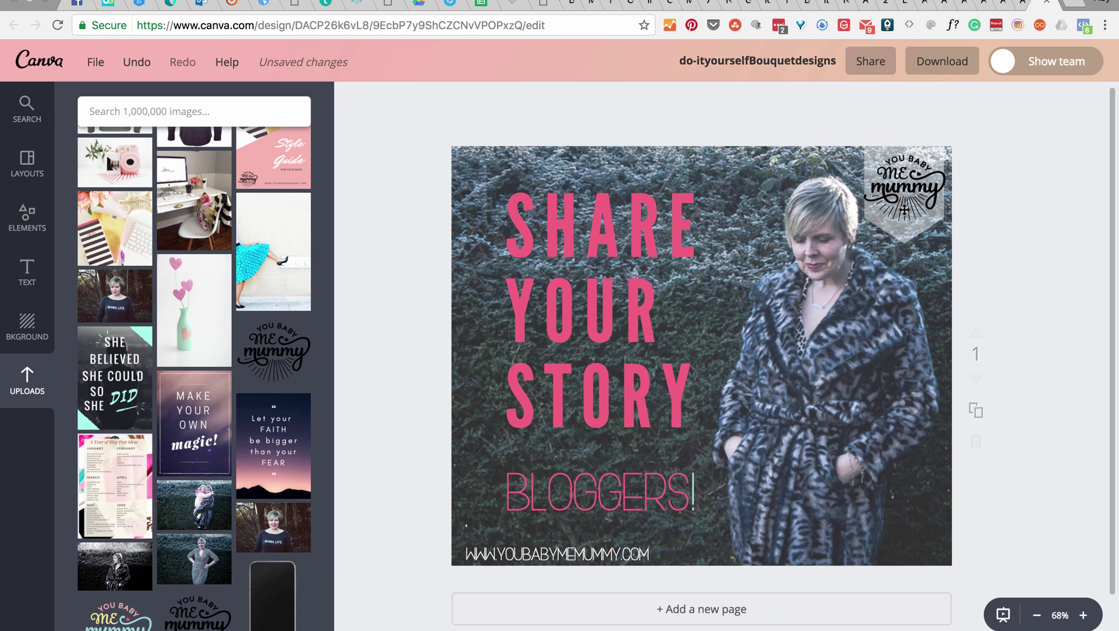
Enlarge the banner shape and the black logo slightly and centre the logo within the banner
{"action": "left_click", "coordinate": [898, 248]}
{"action": "left_click", "coordinate": [904, 226]}
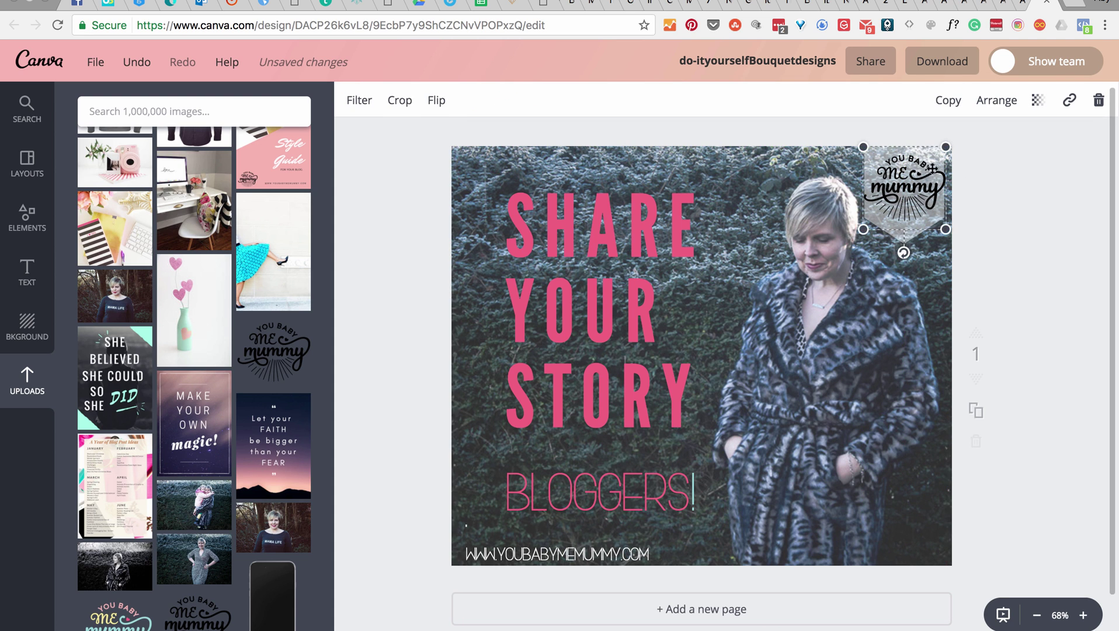
{"action": "left_click_drag", "start_coordinate": [855, 147], "coordinate": [946, 143]}
{"action": "left_click", "coordinate": [897, 149]}
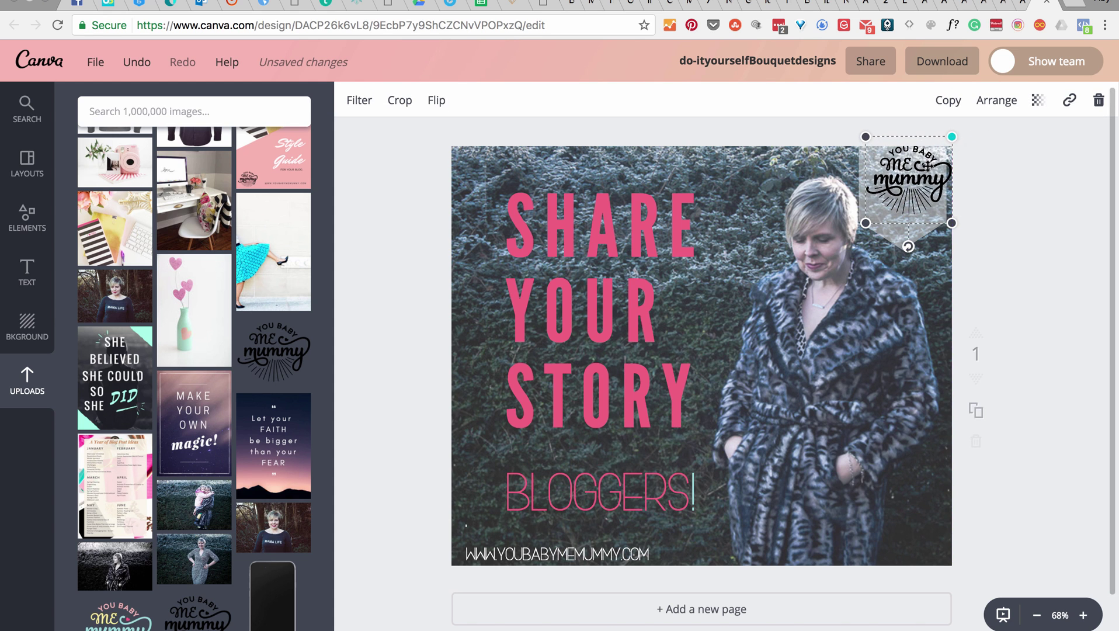
{"action": "left_click", "coordinate": [1049, 195]}
Raise the white banner's transparency value to make it more opaque behind the black logo
{"action": "left_click", "coordinate": [904, 248]}
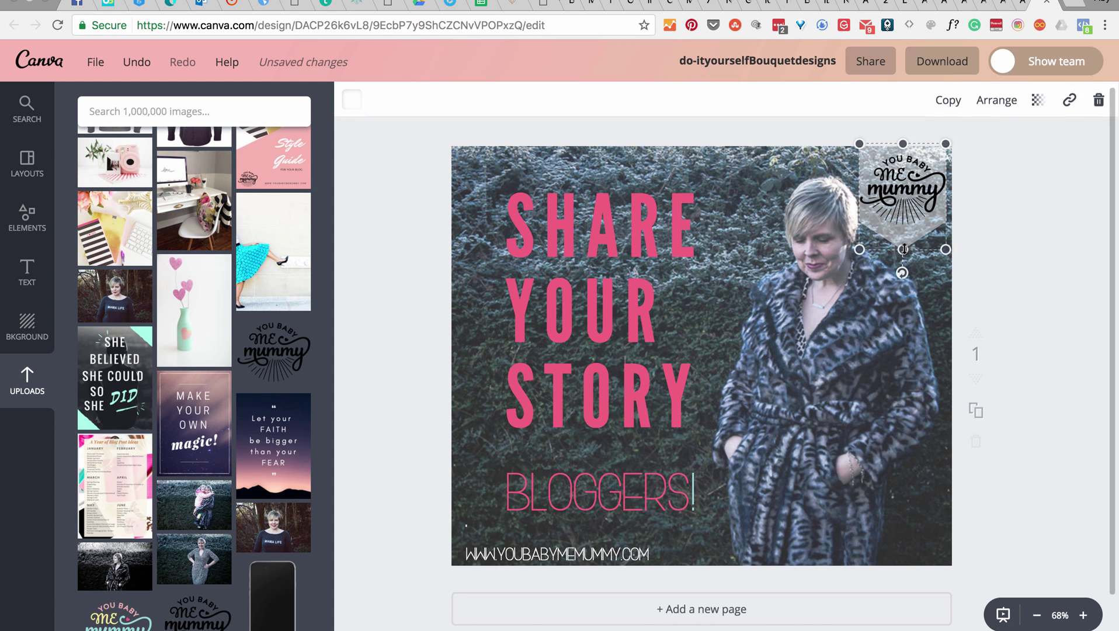
{"action": "left_click", "coordinate": [1039, 102]}
{"action": "left_click_drag", "start_coordinate": [957, 155], "coordinate": [984, 147]}
{"action": "left_click", "coordinate": [1021, 225]}
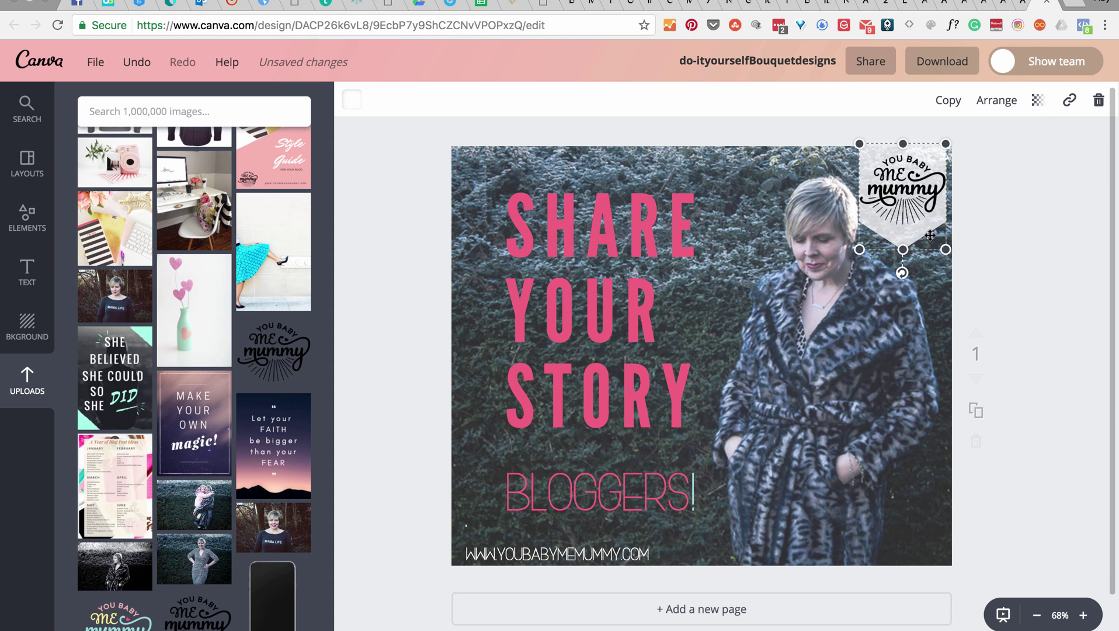
{"action": "left_click", "coordinate": [1022, 229]}
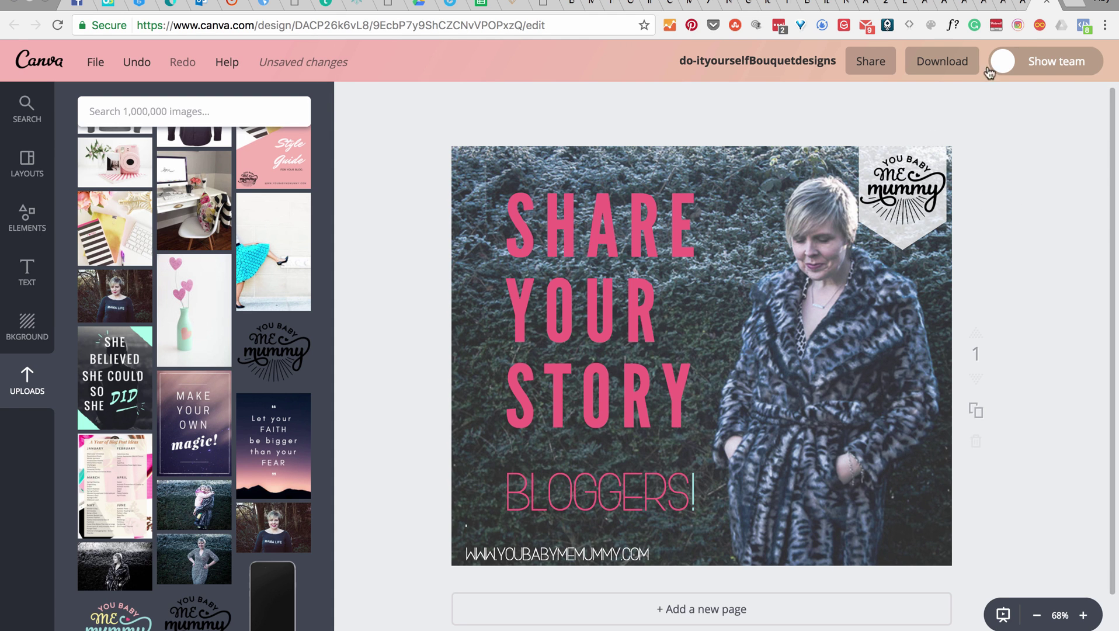